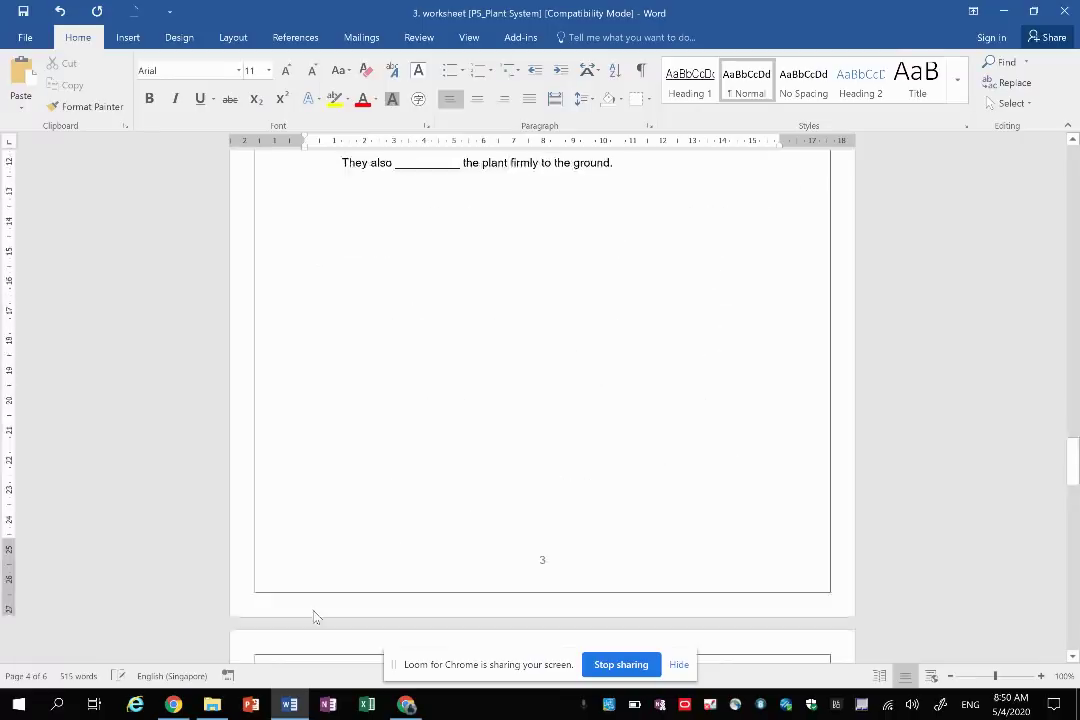
From the SLS homepage, start a new lesson using the Custom template, left as 'Untitled Lesson'
scroll(313, 610, "down", 15)
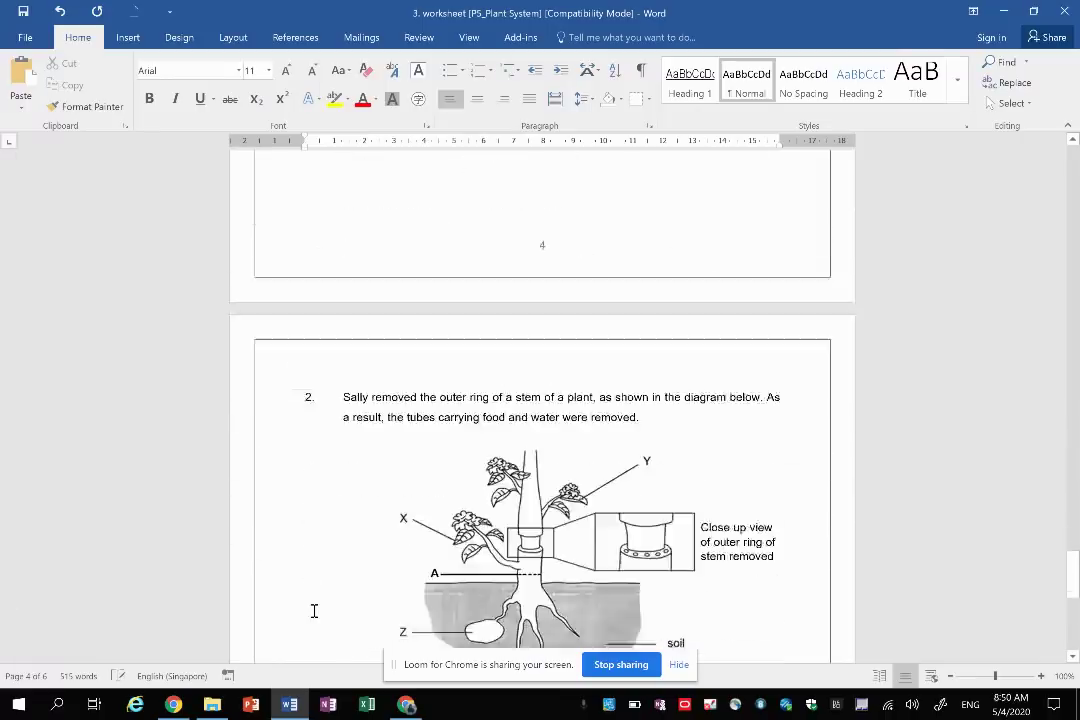
scroll(313, 610, "down", 5)
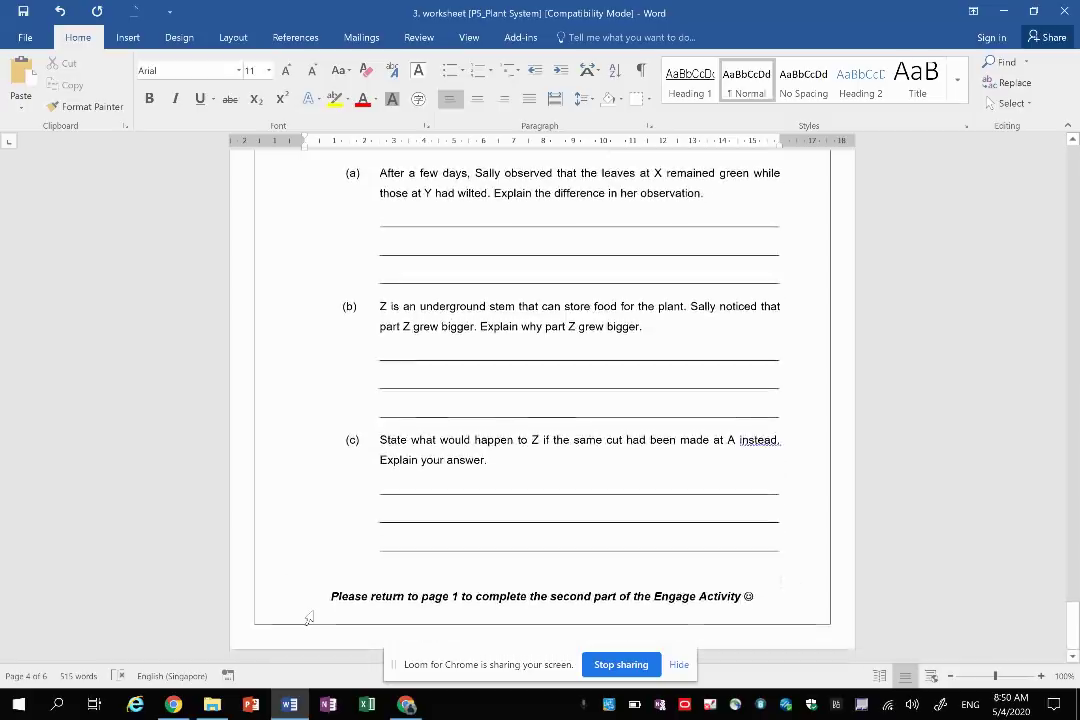
scroll(313, 610, "up", 3)
scroll(313, 610, "up", 6)
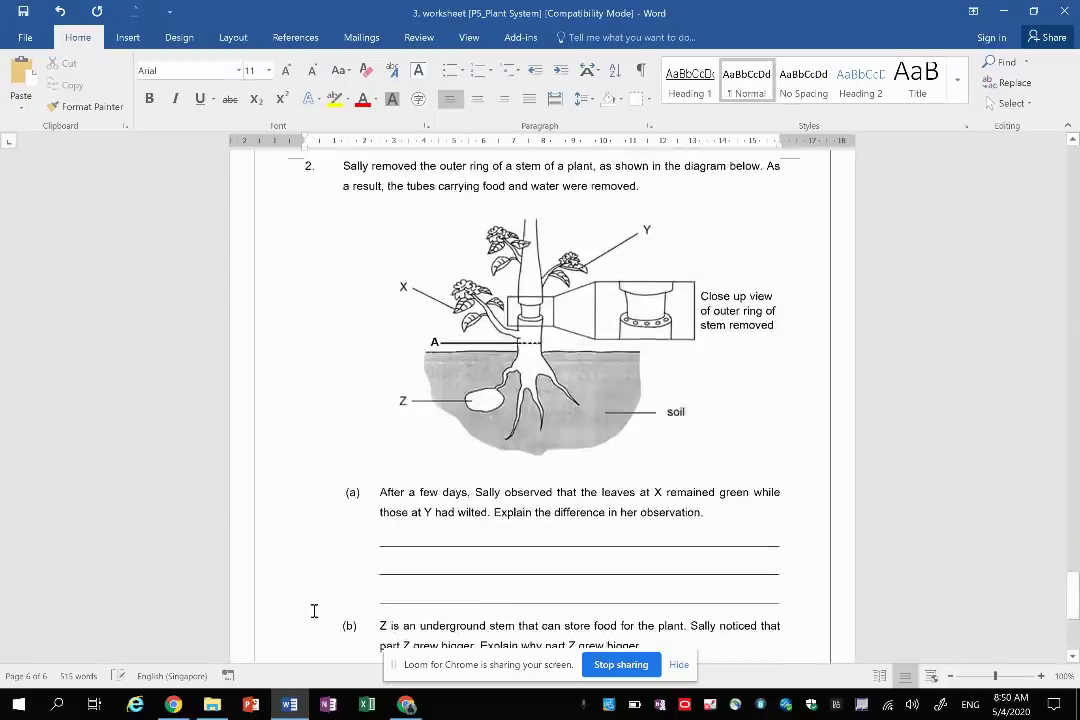
scroll(313, 610, "up", 7)
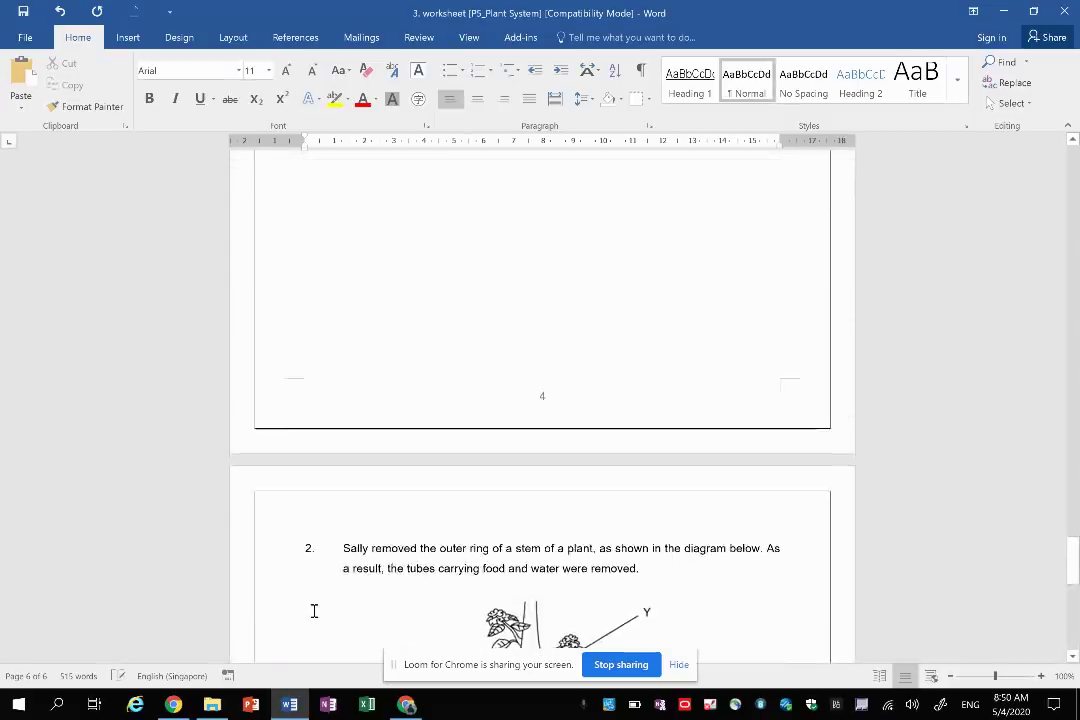
scroll(313, 612, "down", 12)
scroll(313, 610, "up", 1)
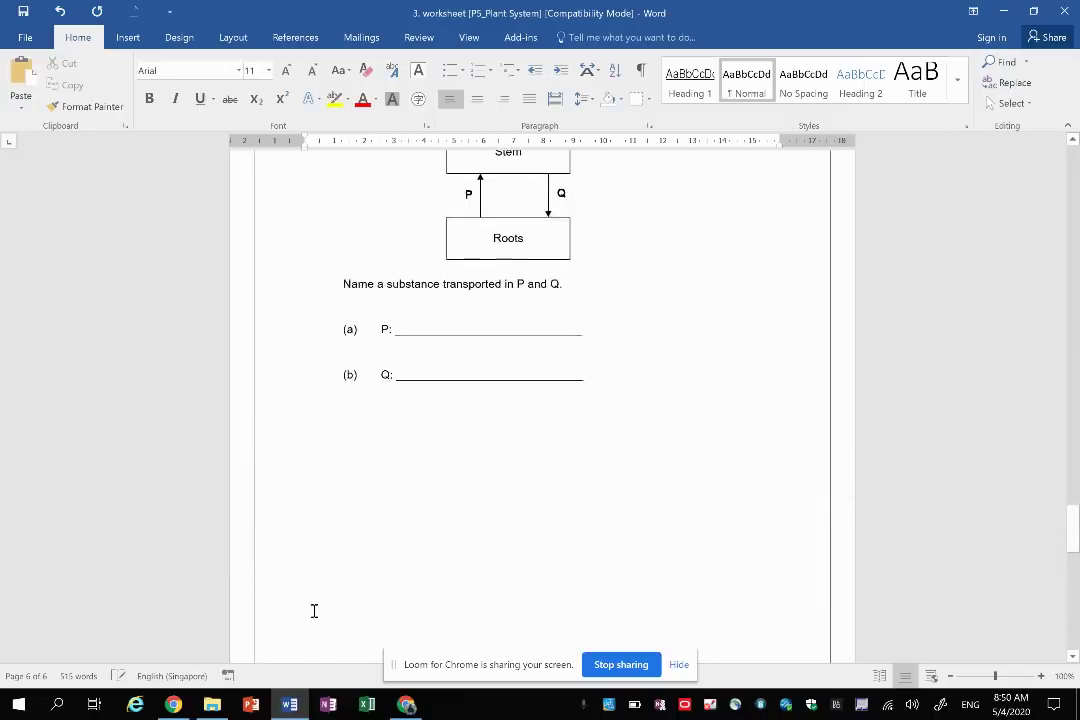
scroll(313, 610, "up", 3)
scroll(313, 610, "up", 6)
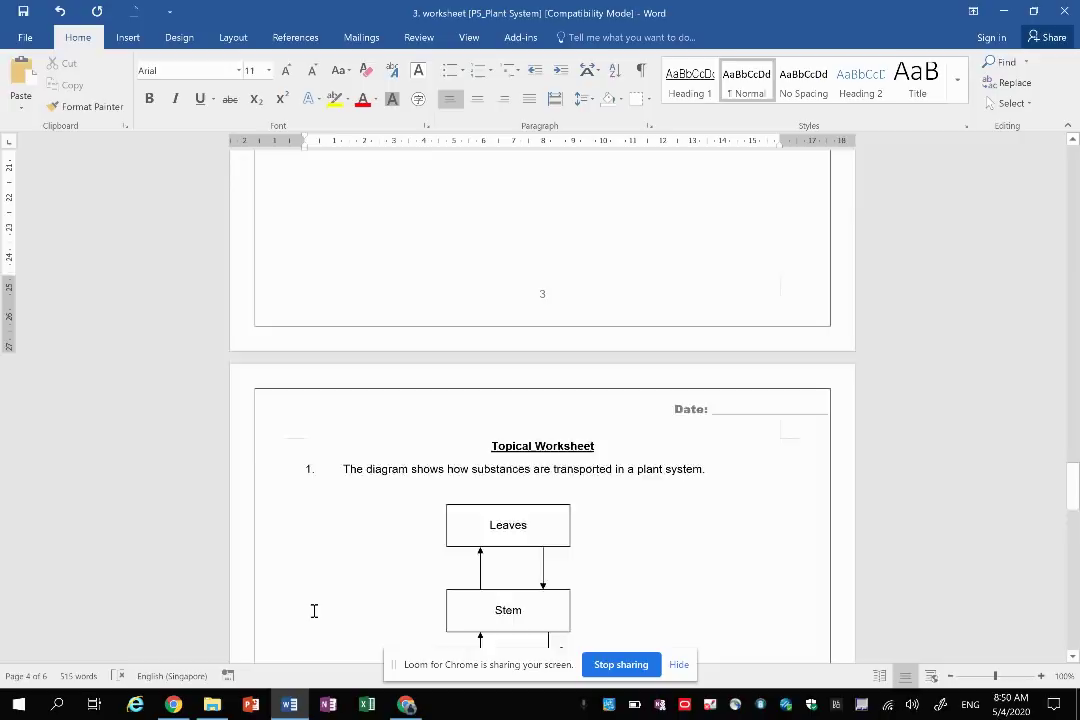
scroll(313, 610, "up", 8)
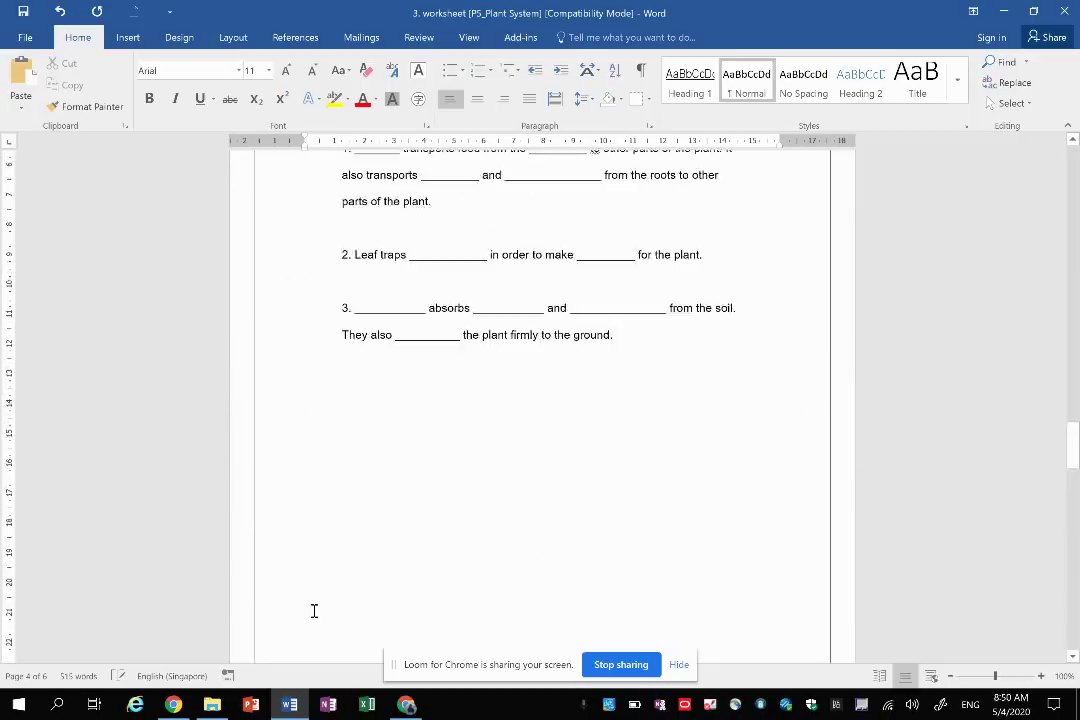
scroll(313, 610, "up", 5)
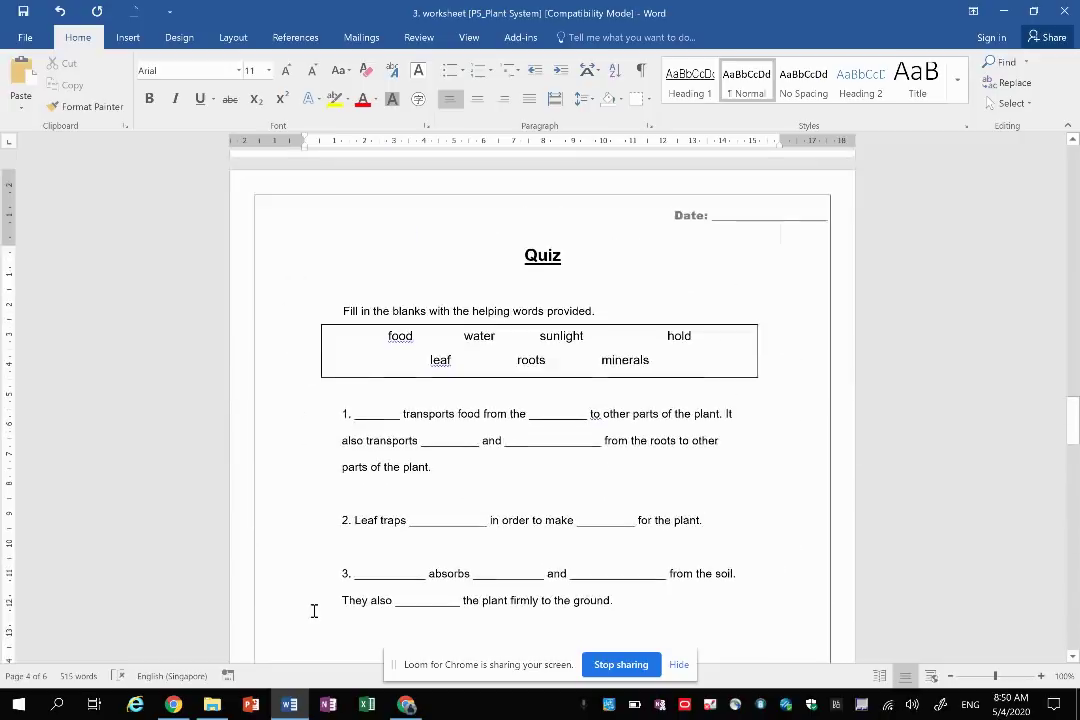
scroll(313, 610, "down", 15)
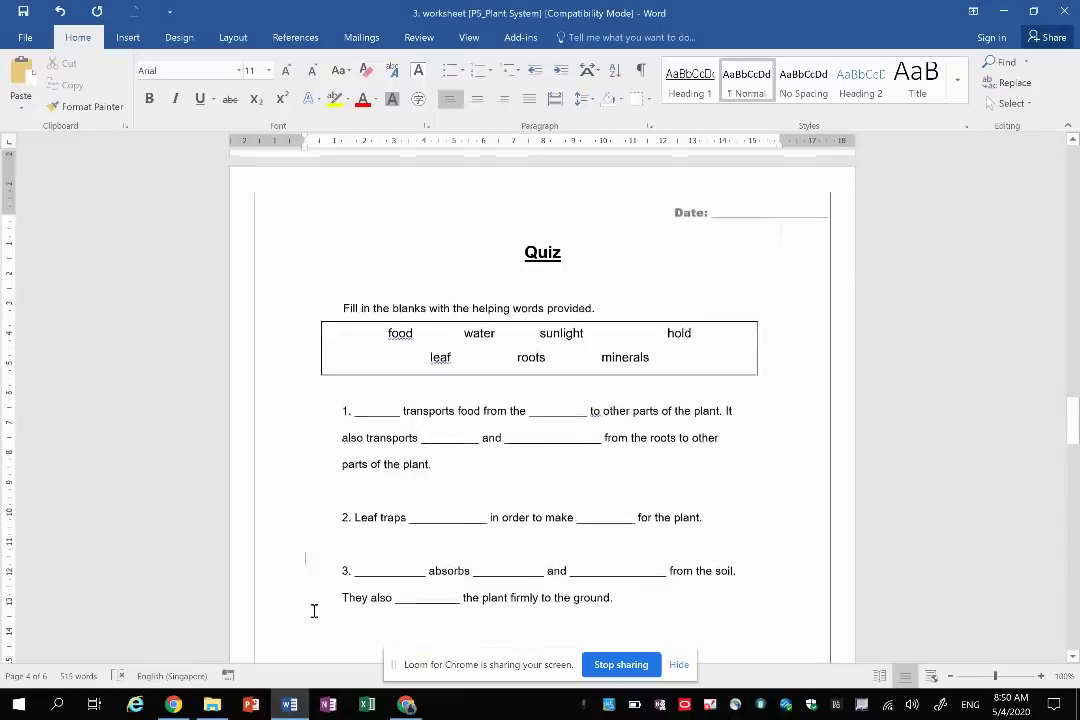
scroll(313, 610, "down", 12)
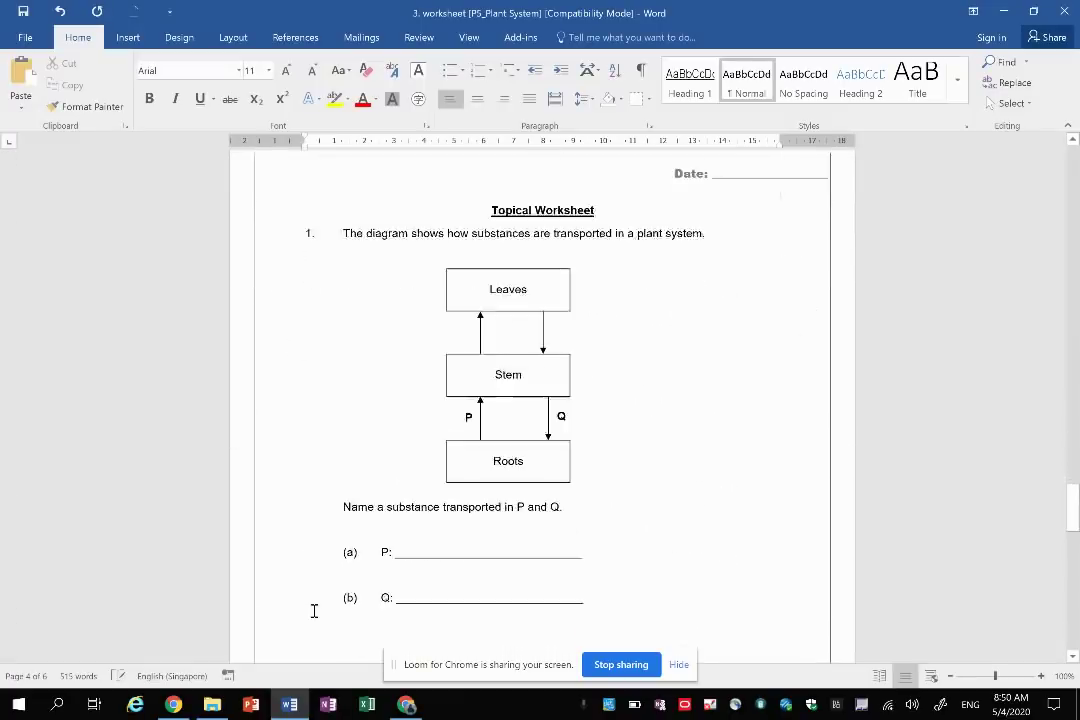
scroll(313, 610, "down", 5)
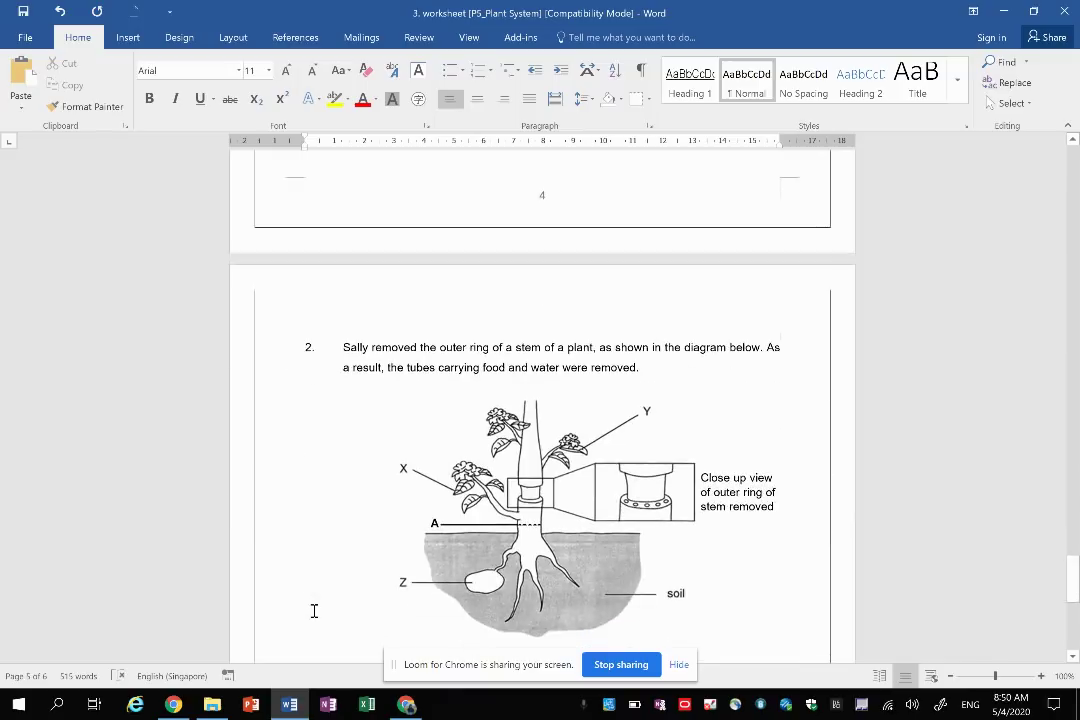
key("alt+Tab")
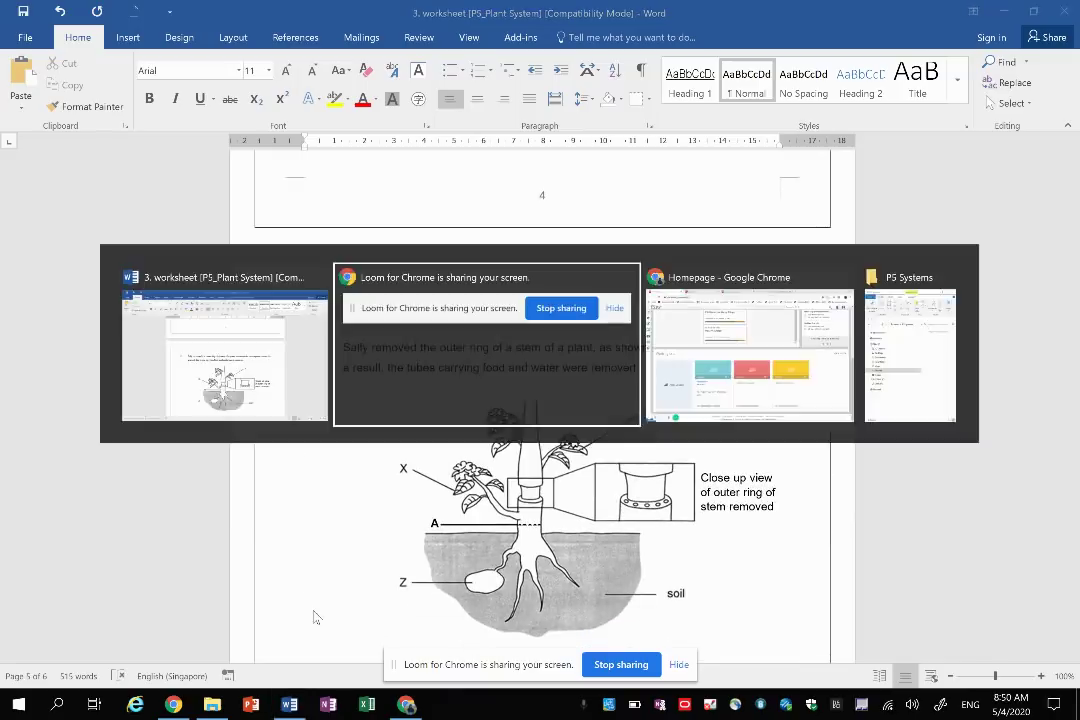
key("Tab")
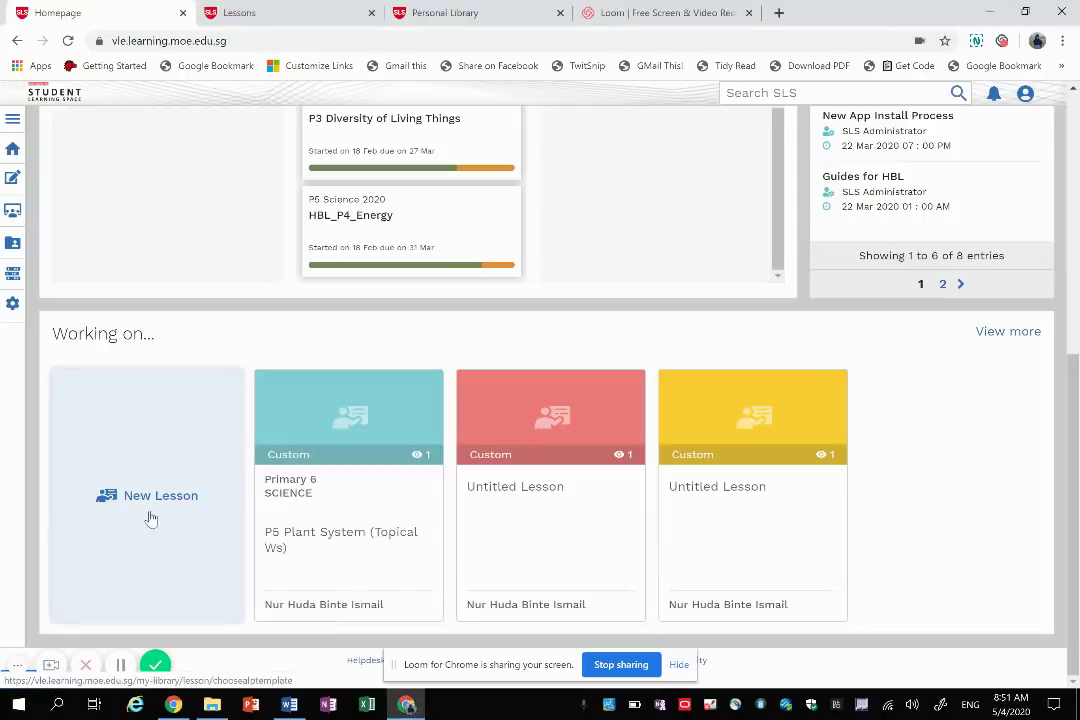
left_click(150, 520)
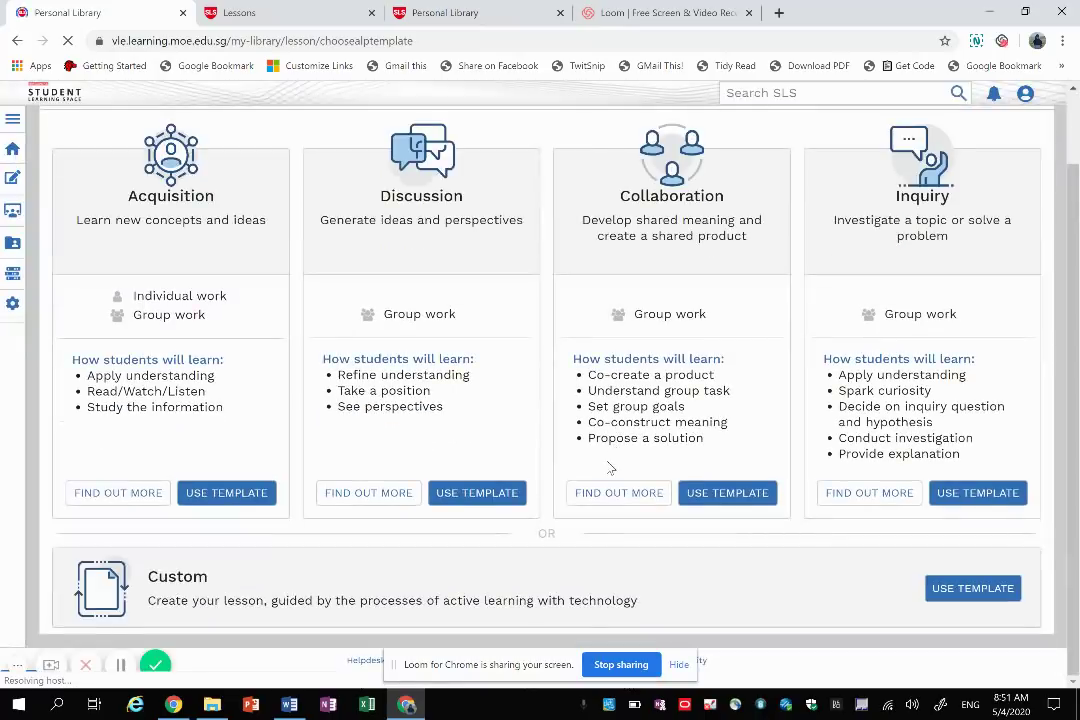
left_click(985, 589)
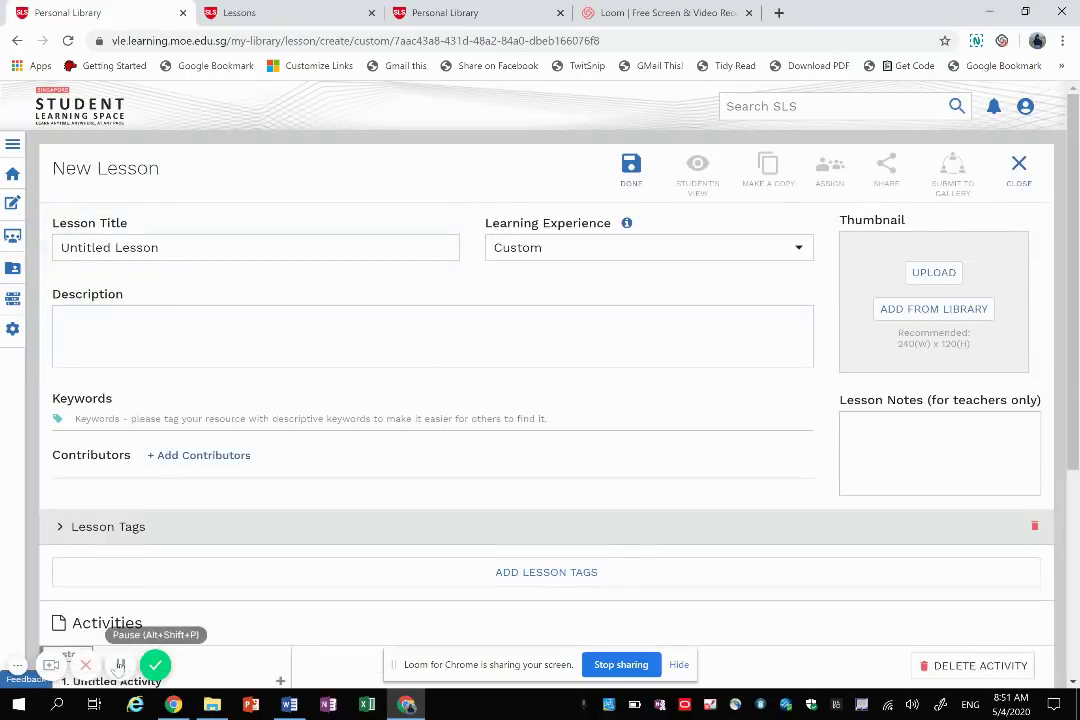
Tag the lesson Pri 5 & 6 SCIENCE (2014) with three sub-topics and check them
left_click(120, 664)
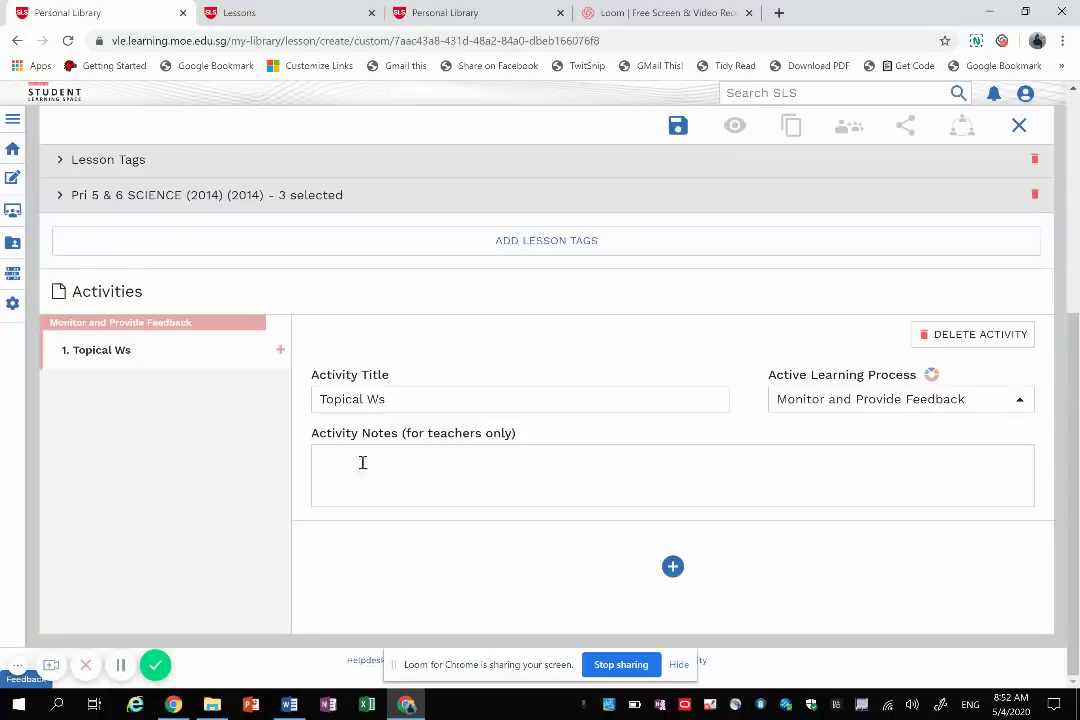
scroll(352, 424, "up", 2)
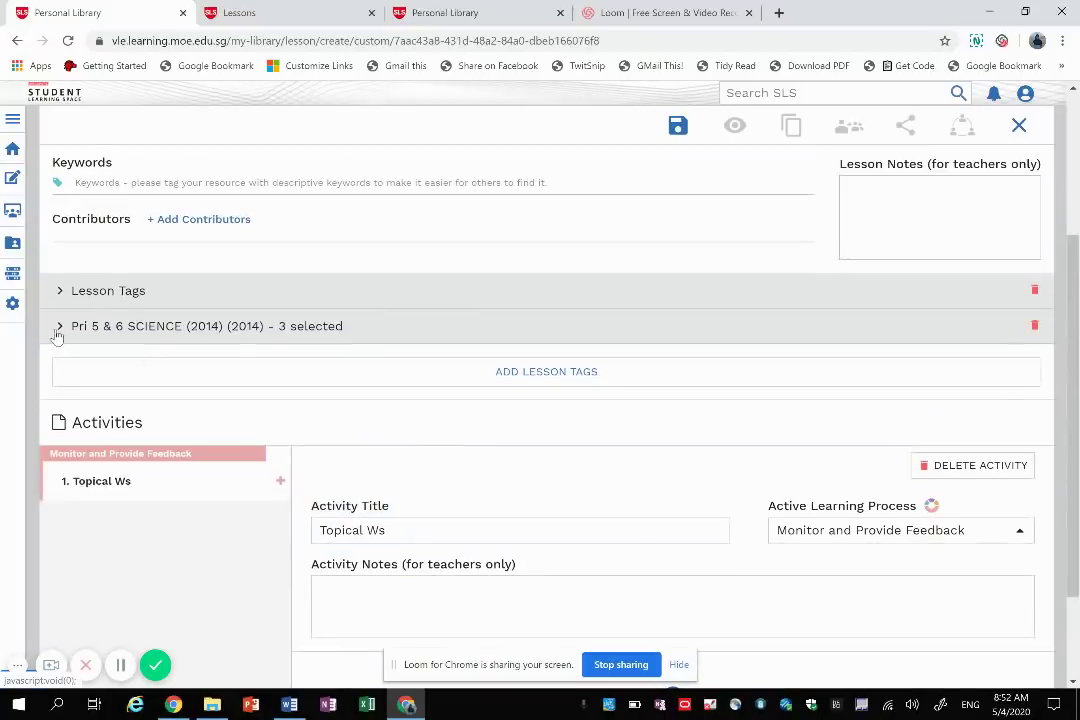
left_click(57, 335)
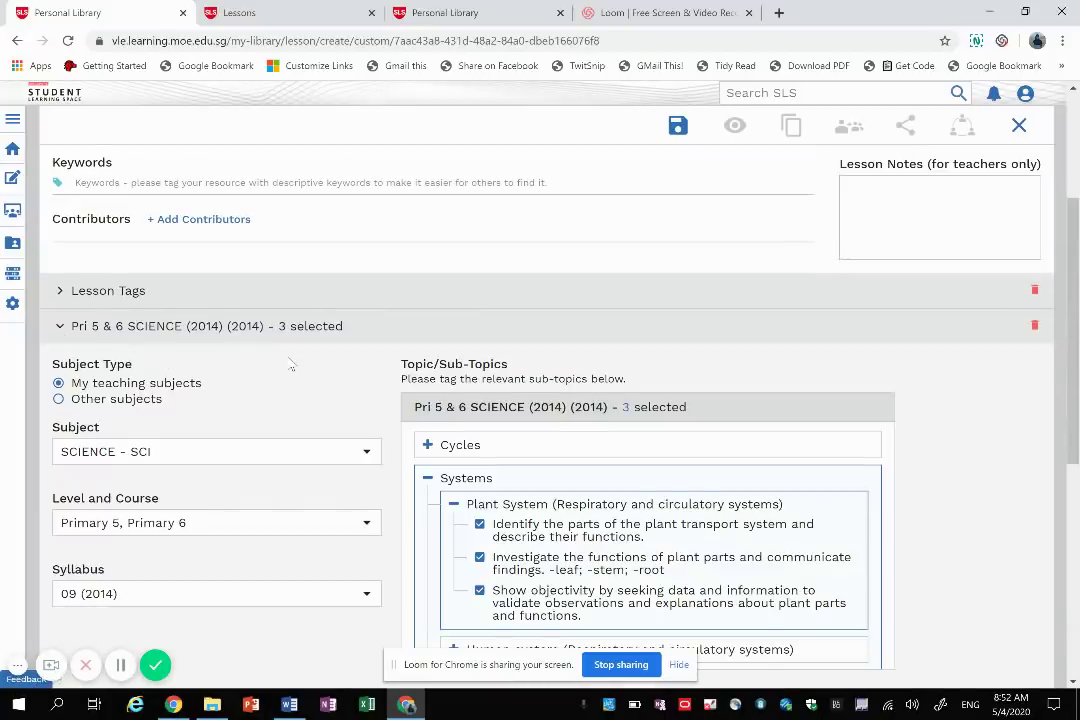
scroll(290, 364, "down", 1)
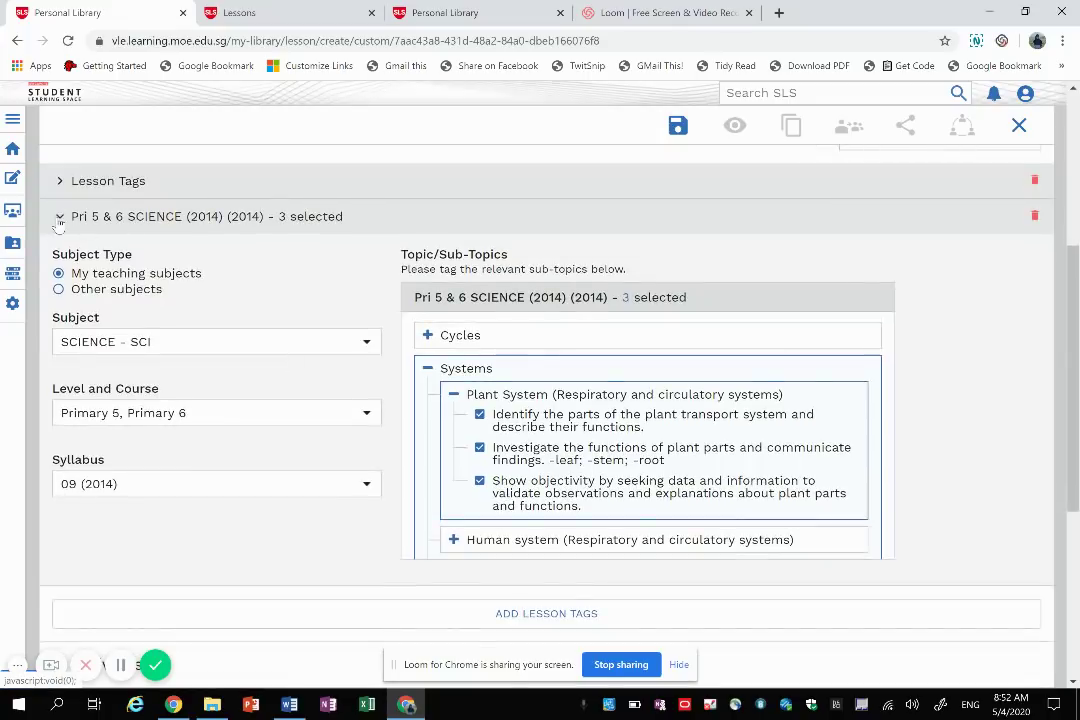
left_click(59, 220)
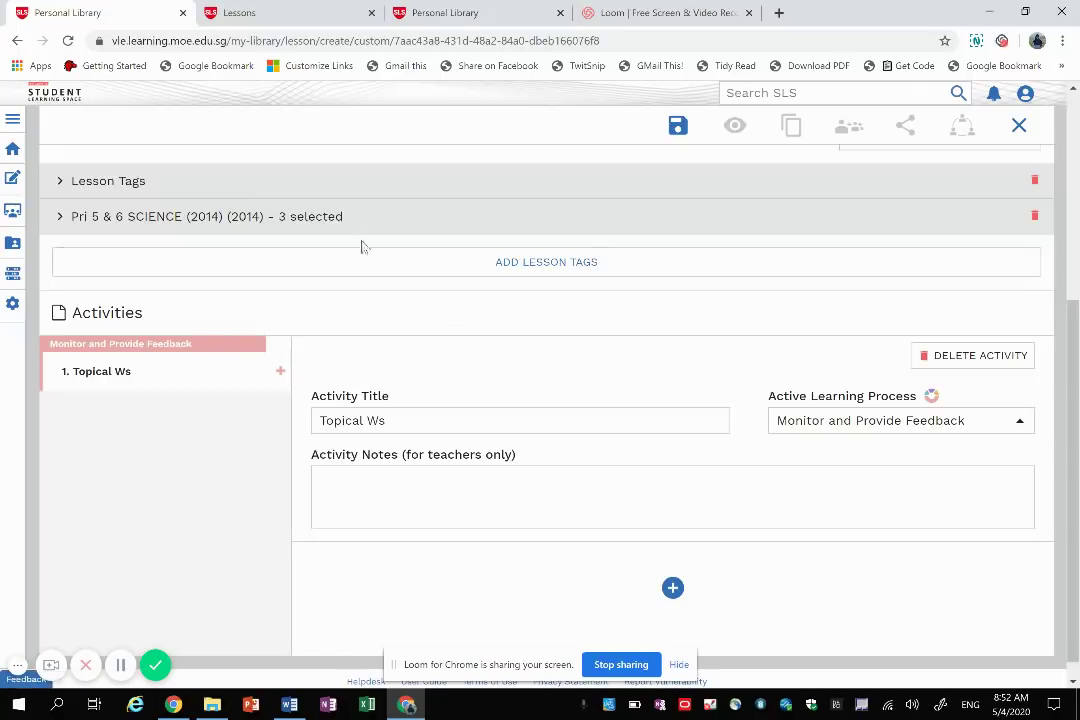
left_click(61, 218)
left_click(61, 218)
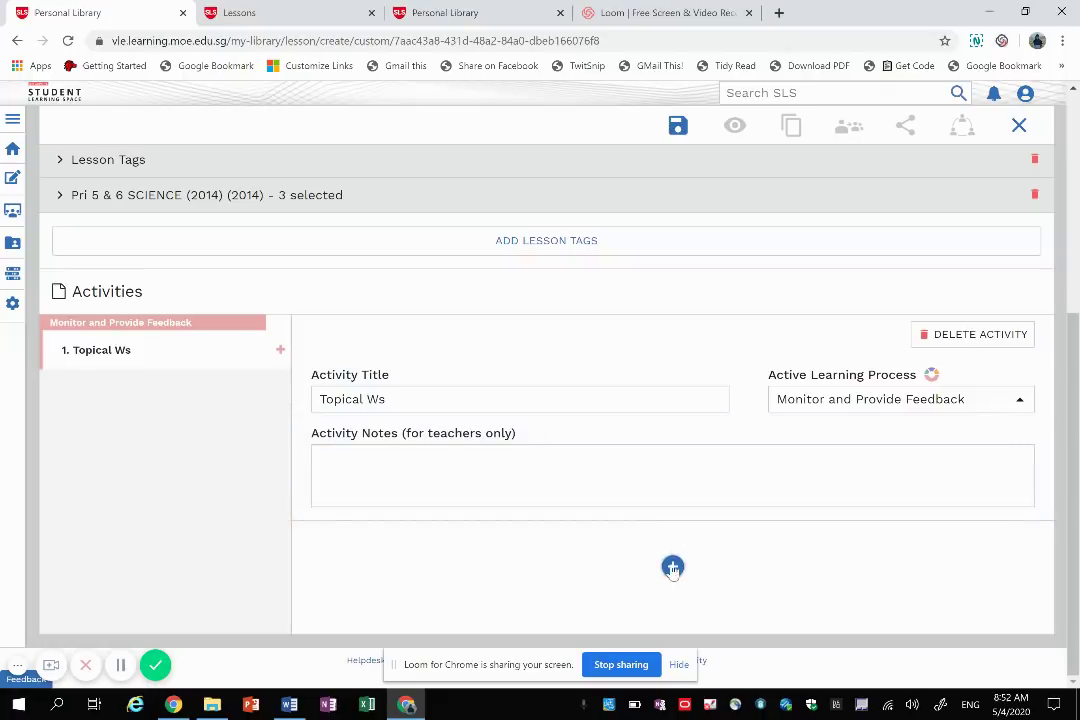
Add a new quiz to Topical Ws, giving feedback after teacher marking, titled 'Top'
left_click(672, 567)
left_click(988, 596)
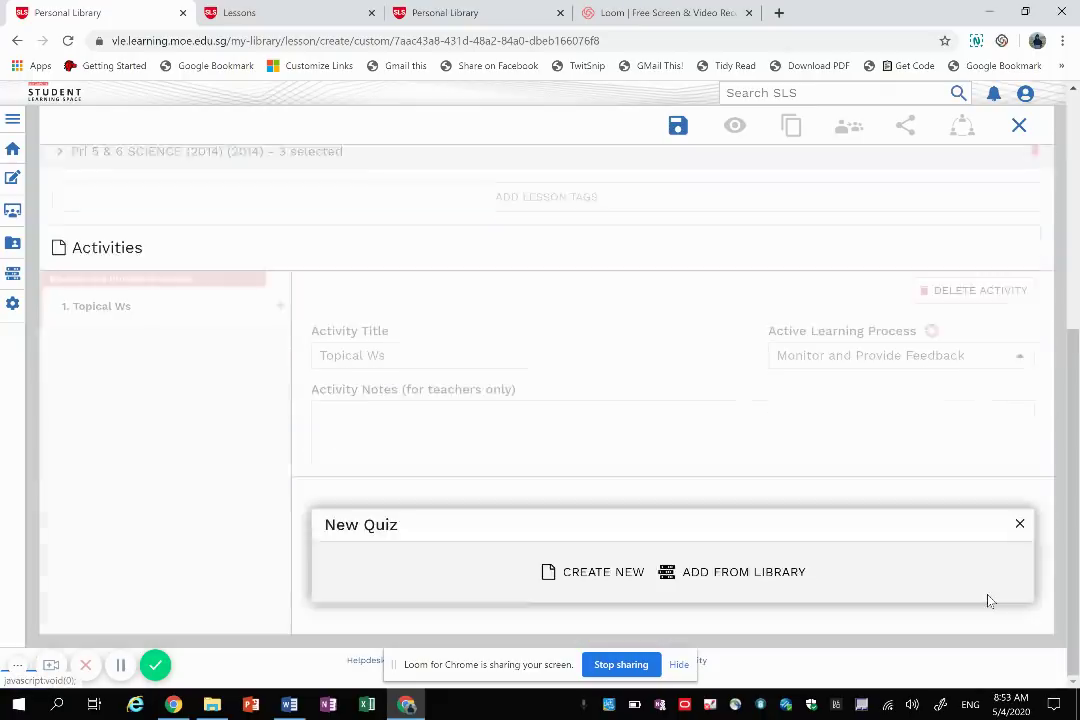
left_click(622, 576)
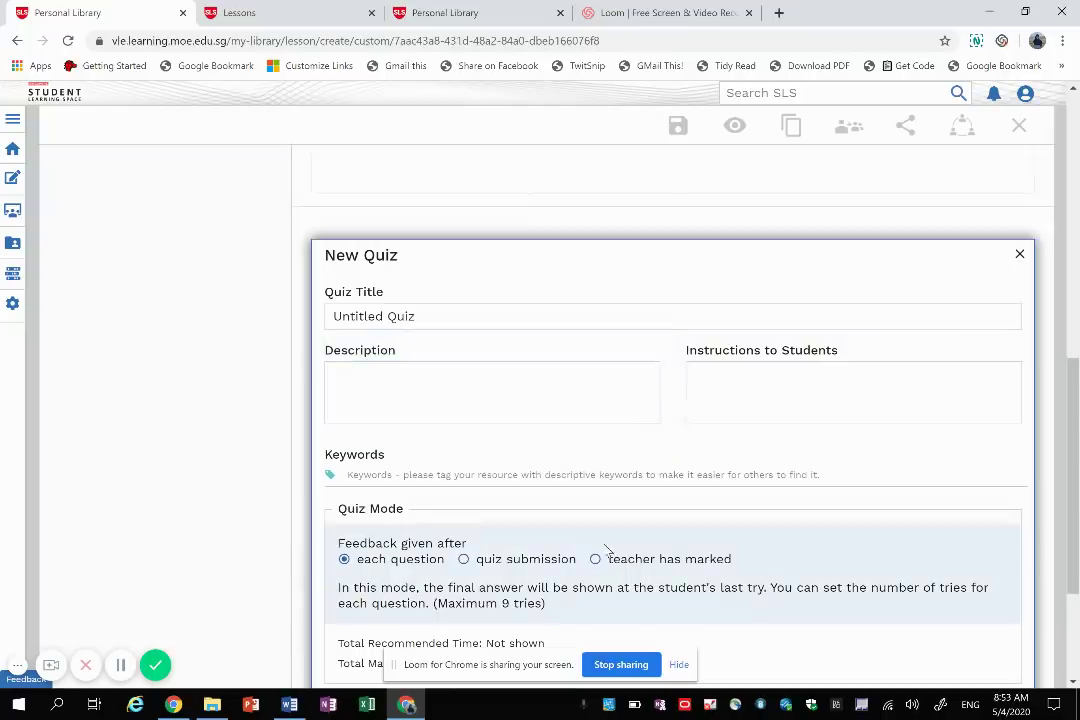
scroll(490, 445, "down", 2)
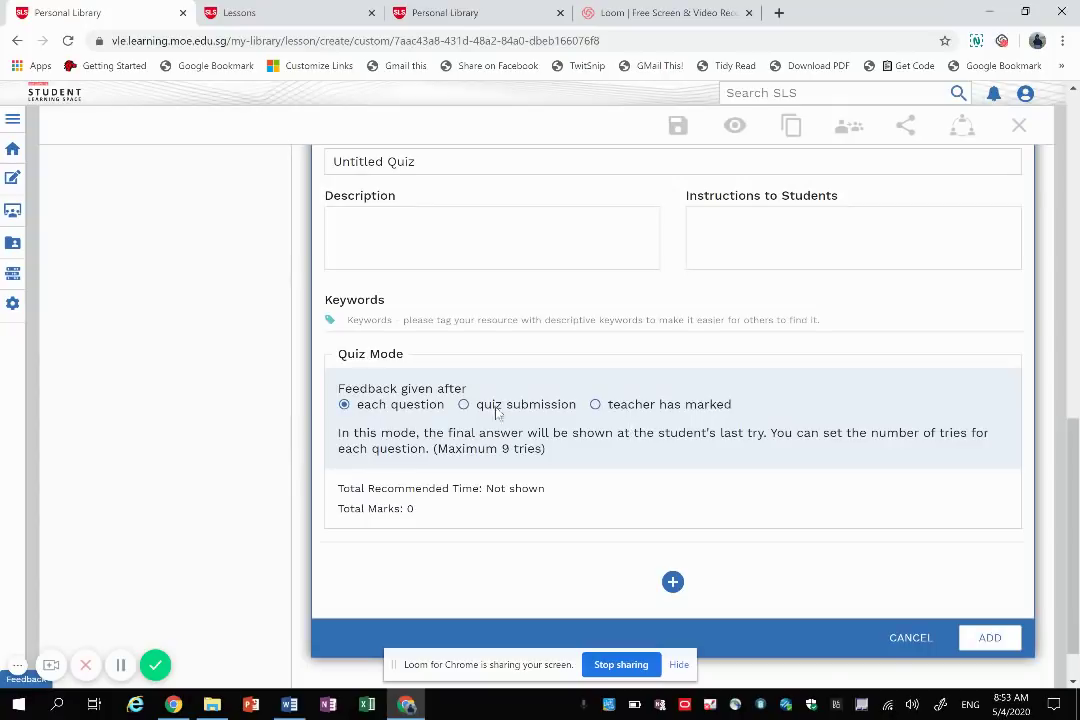
left_click(595, 404)
left_click_drag(434, 195, 429, 164)
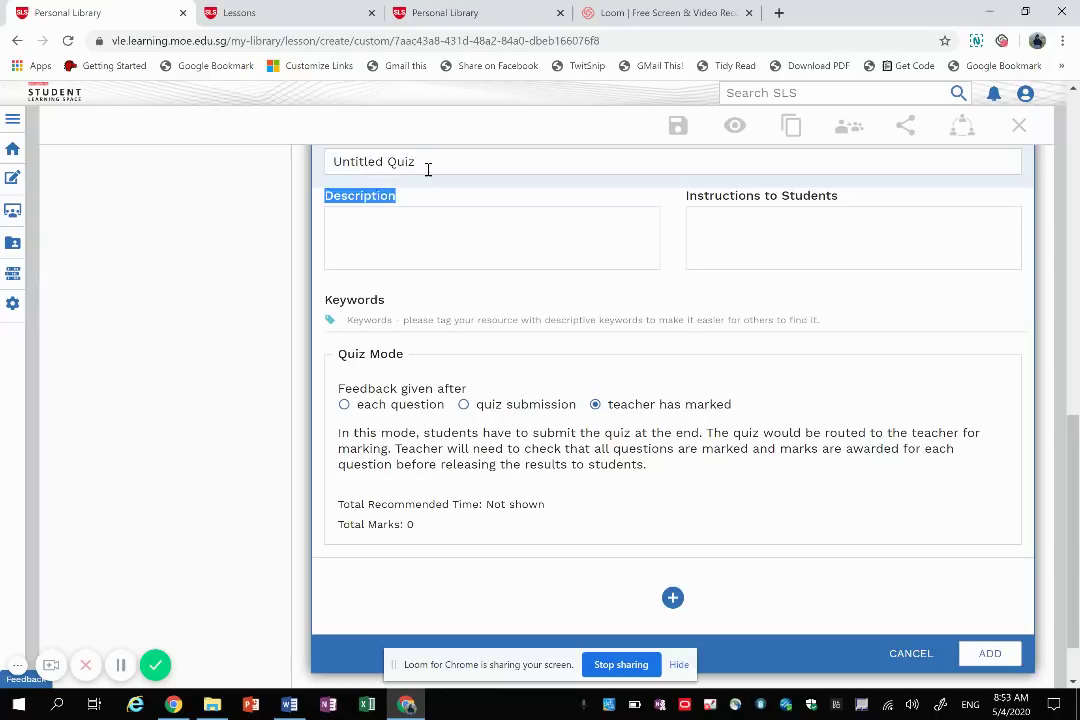
triple_click(428, 166)
type("Topical Ws")
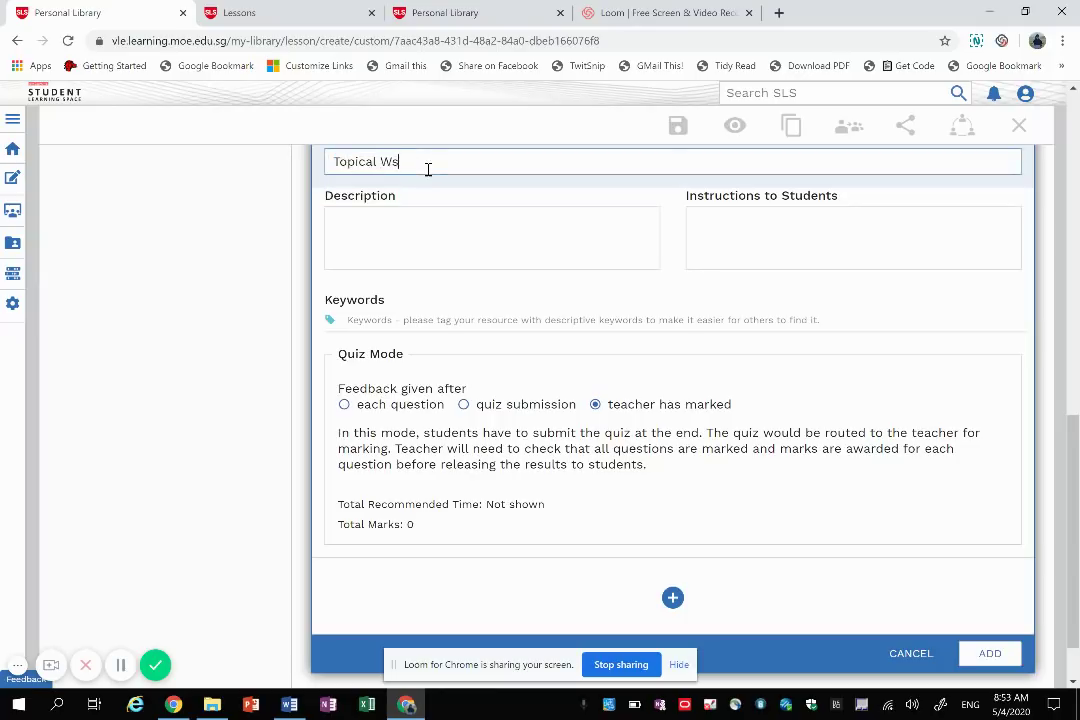
left_click(413, 246)
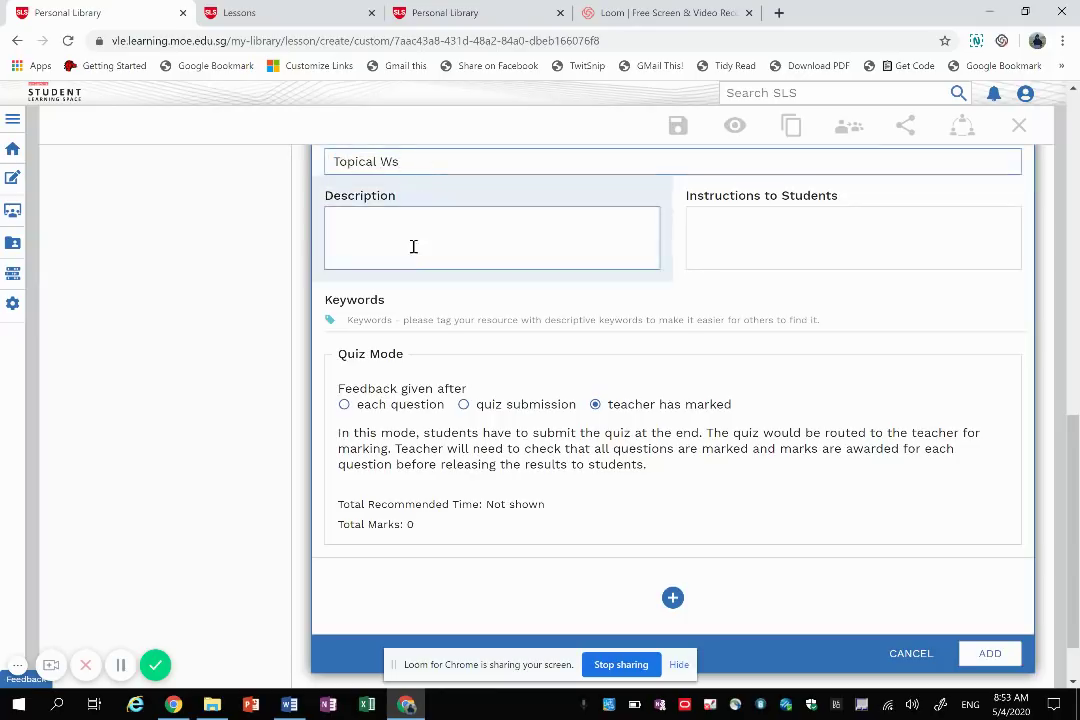
Choose Fill in the Blanks as the new question type
left_click(672, 597)
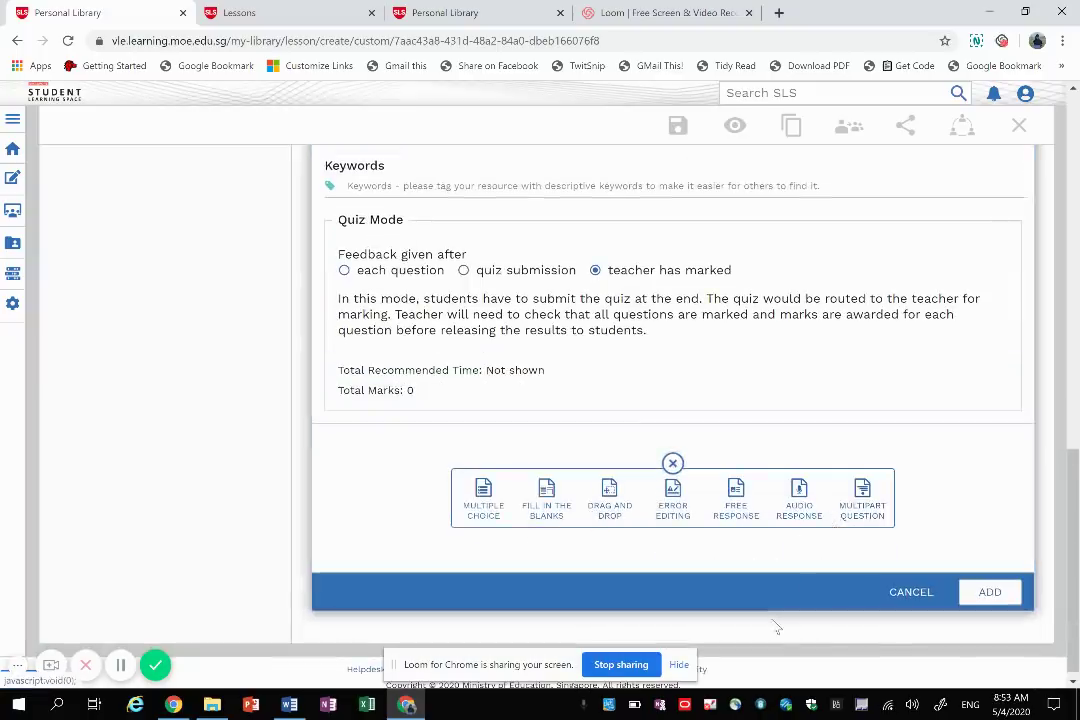
key("alt+Tab")
scroll(677, 434, "down", 15)
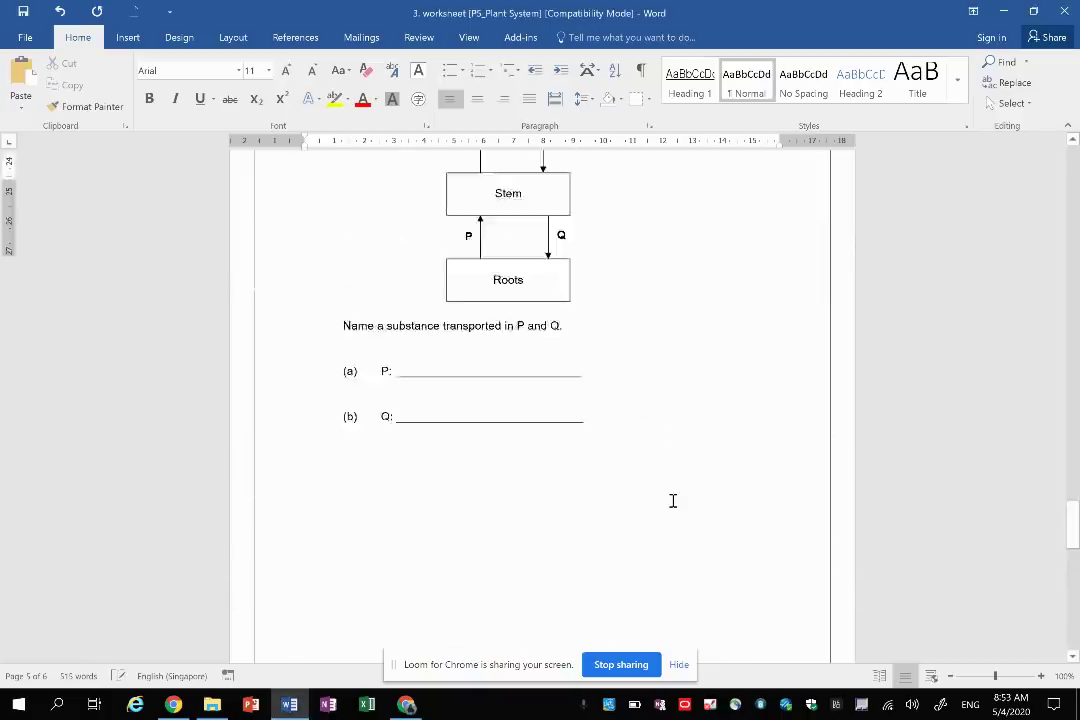
scroll(677, 509, "up", 8)
key("alt+Tab")
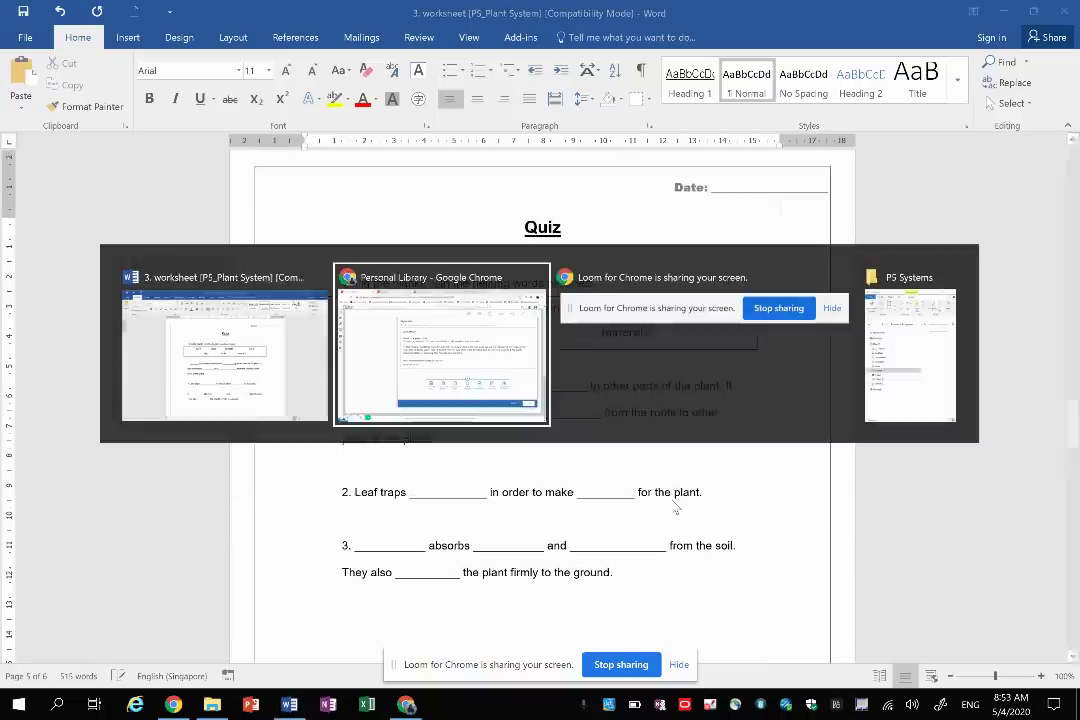
Write the plant passage with a helping-words table and ten blanks (stem, leaf, water, minerals, sunlight, food, roots, hold)
left_click(537, 512)
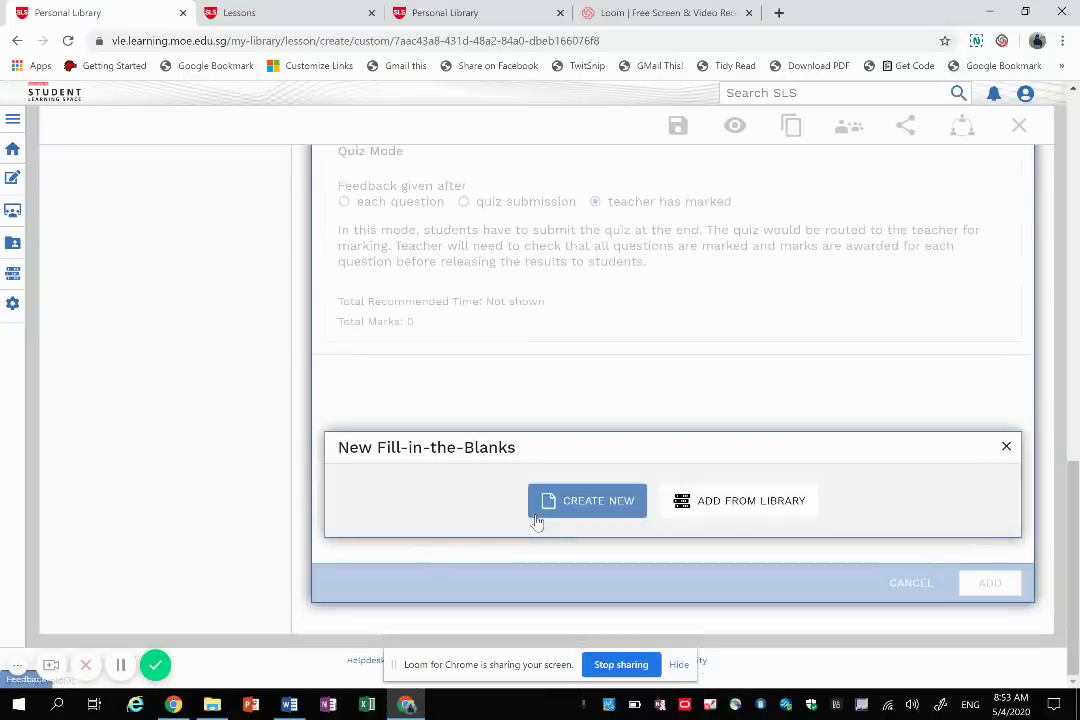
left_click(537, 517)
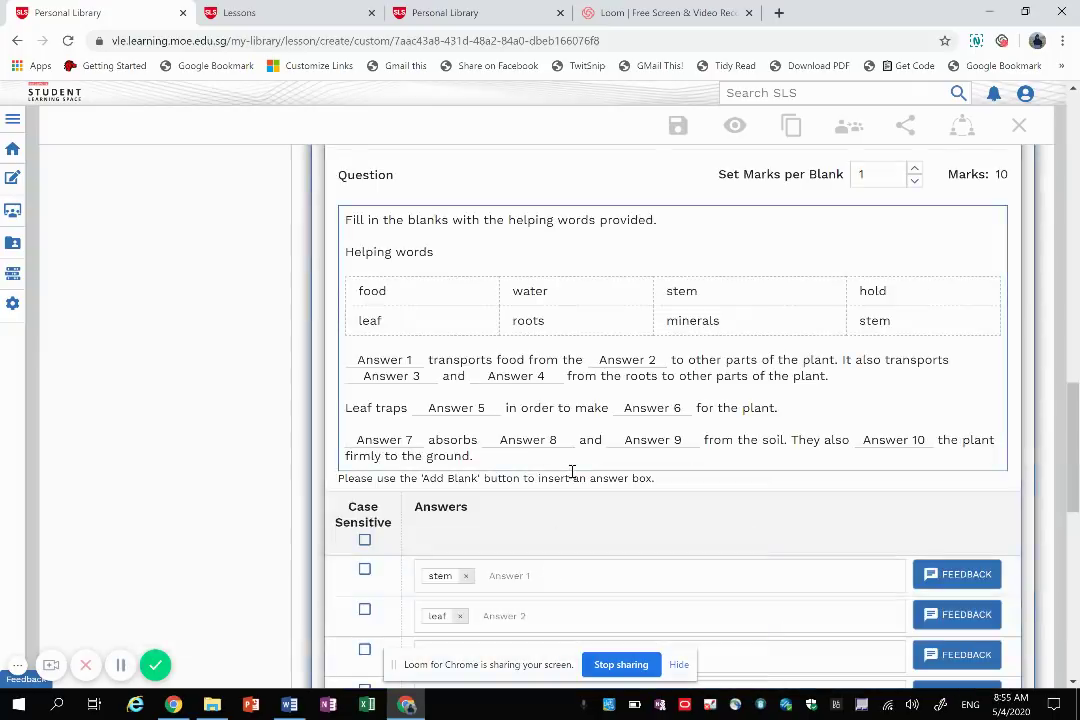
scroll(628, 445, "down", 3)
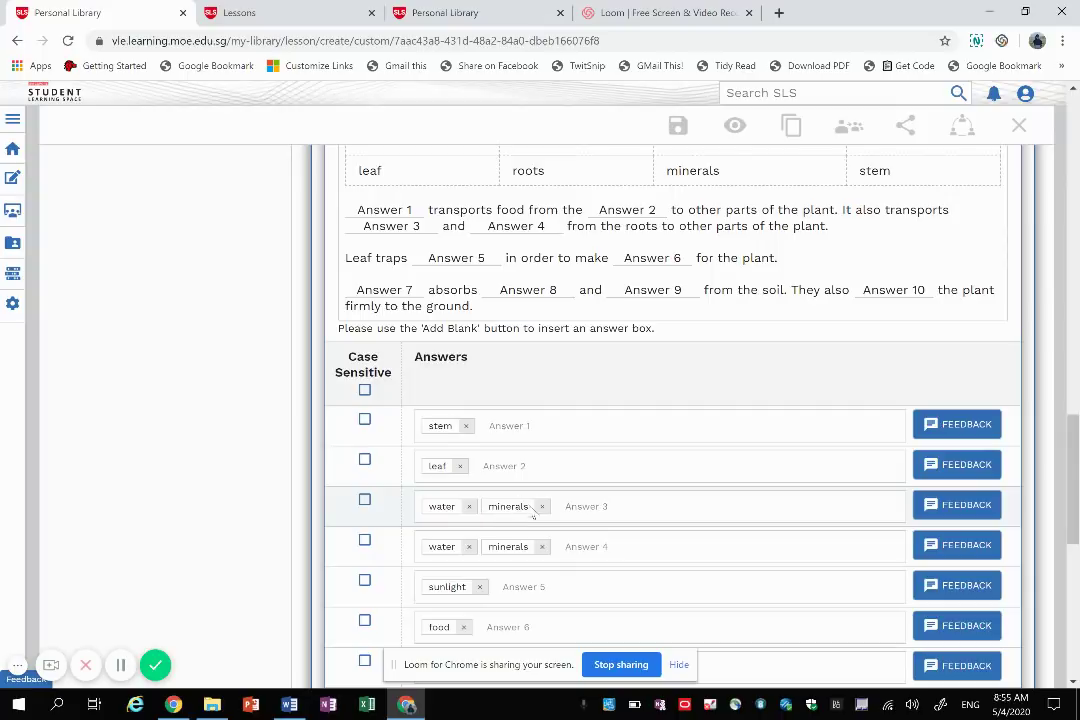
scroll(606, 450, "up", 3)
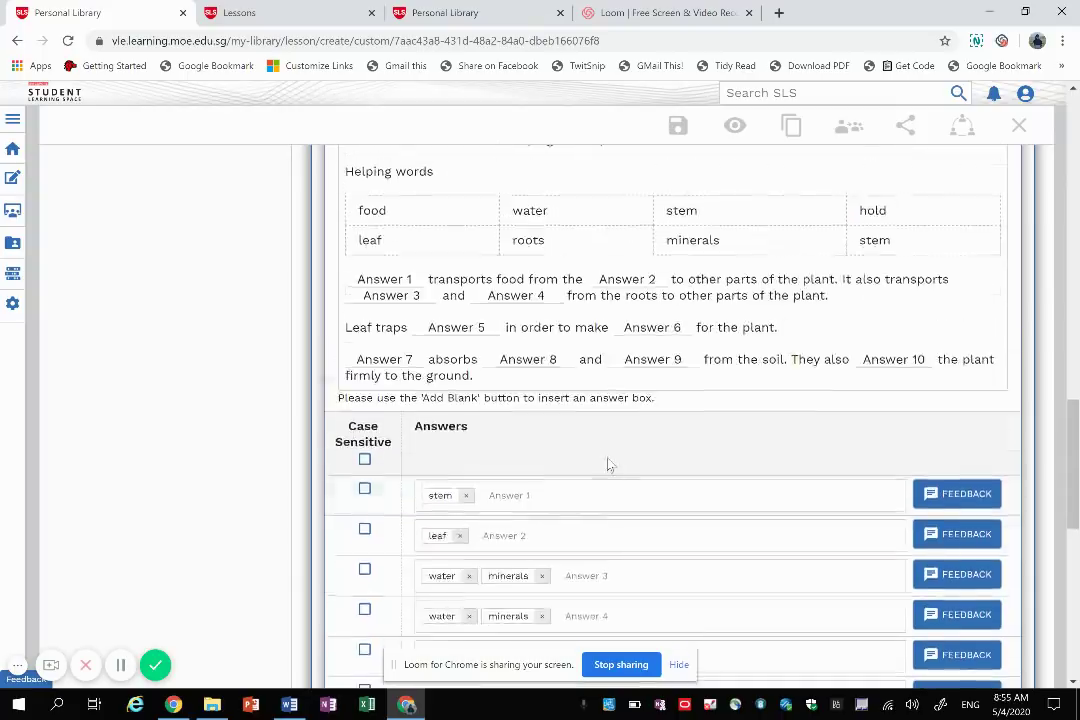
scroll(607, 458, "up", 1)
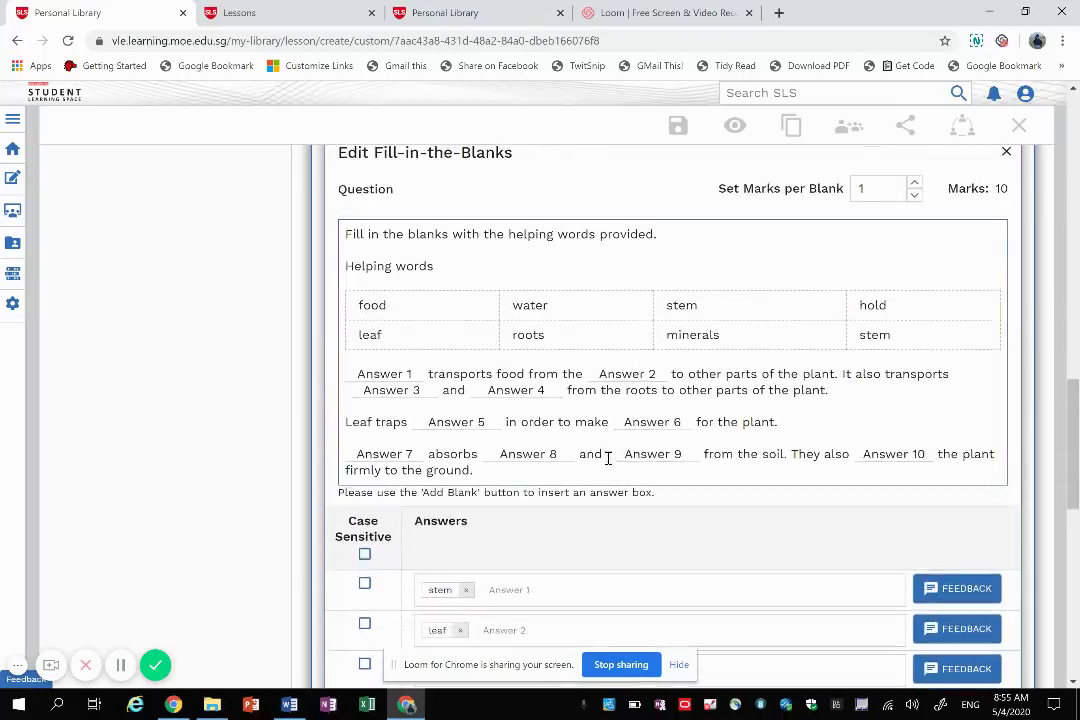
left_click(445, 308)
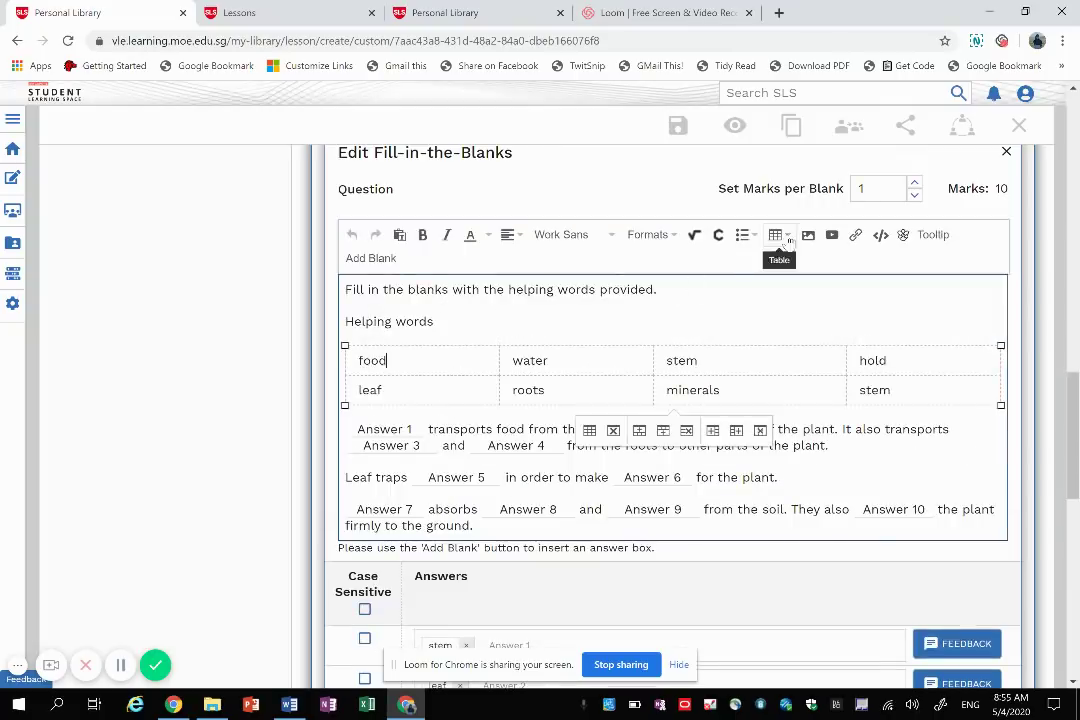
Give the helping-words table a black border via Table properties
left_click(787, 237)
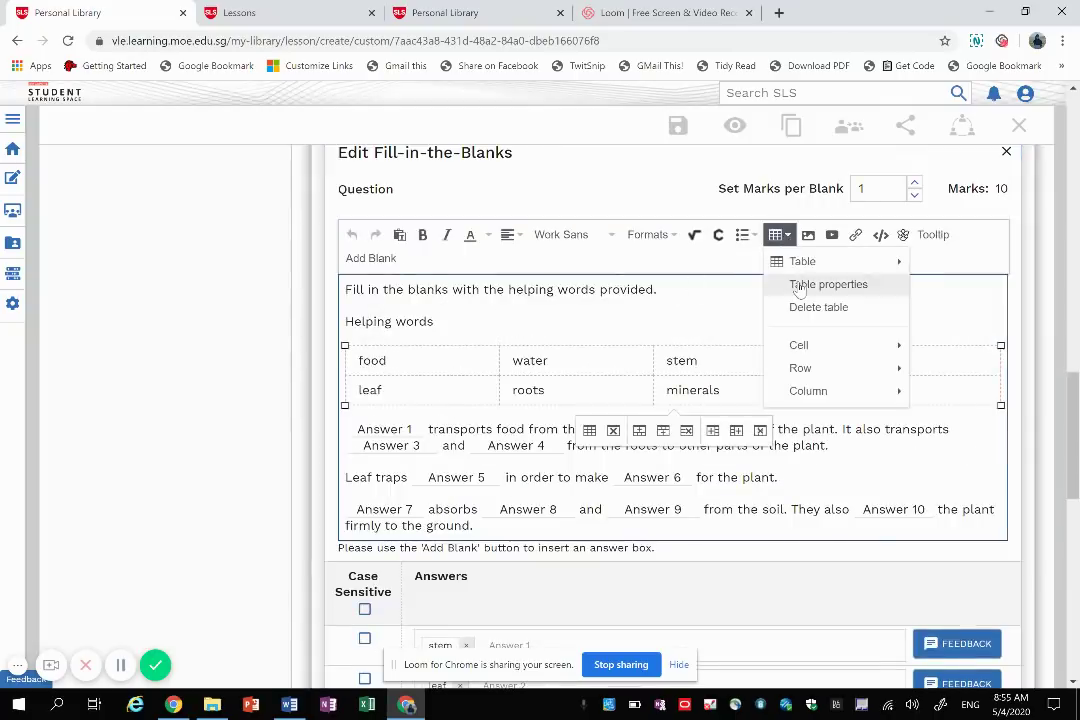
left_click(800, 284)
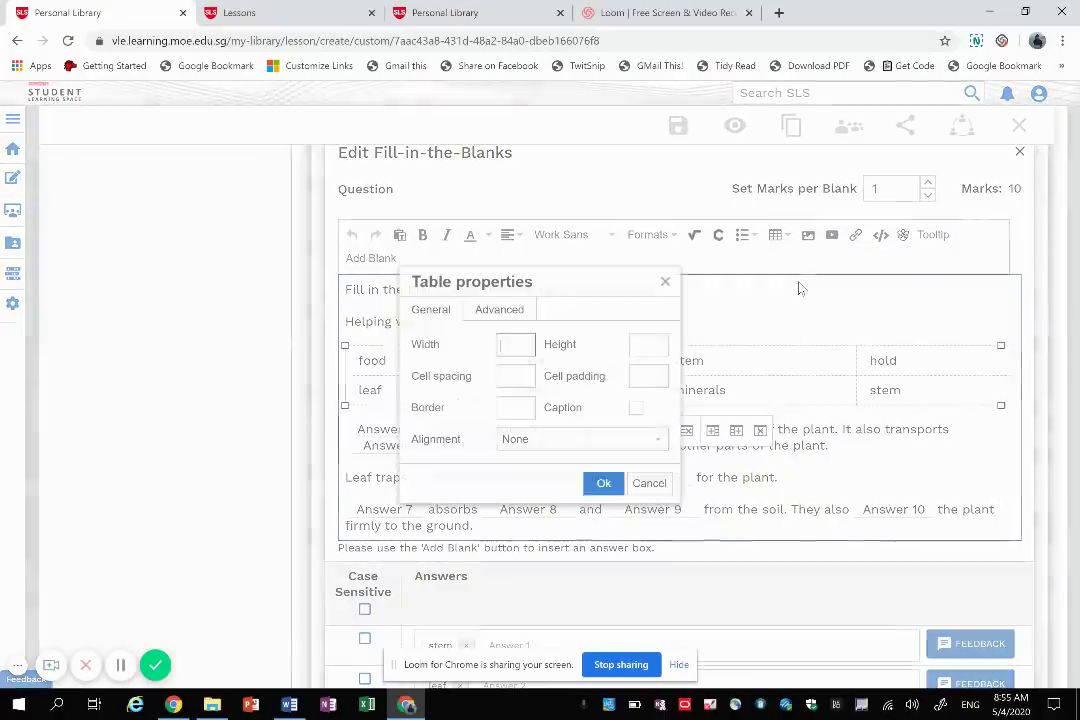
left_click(522, 416)
left_click(592, 485)
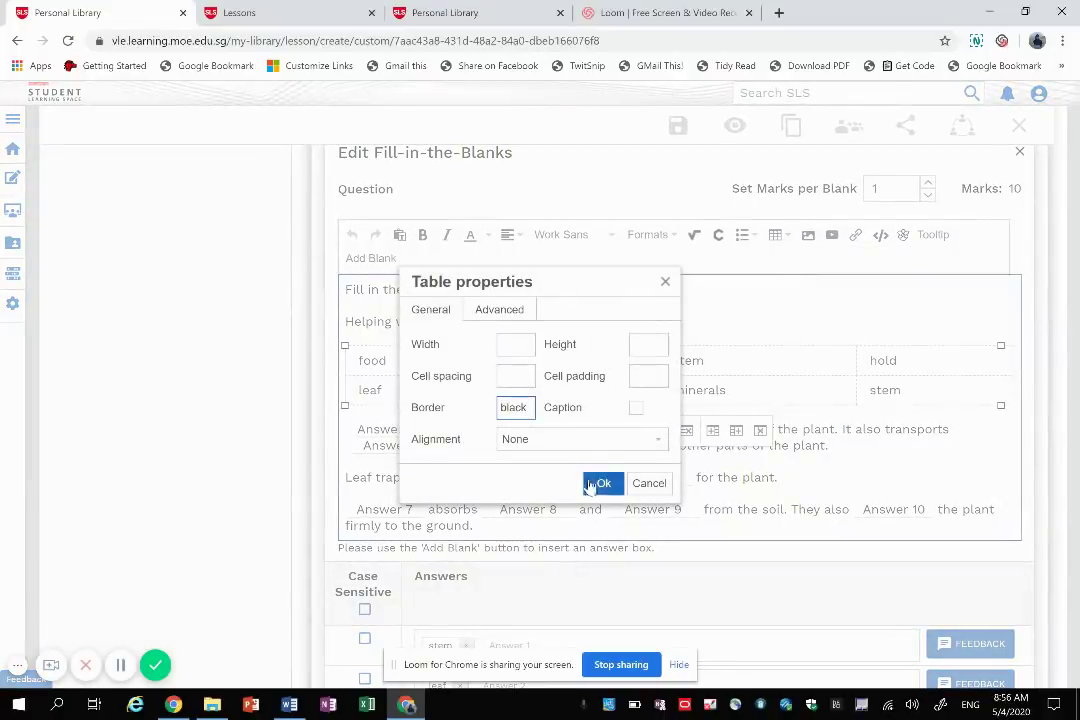
Scroll down to review the ten answer slots: stem, leaf, water/minerals, sunlight, food, roots, hold
scroll(723, 518, "down", 3)
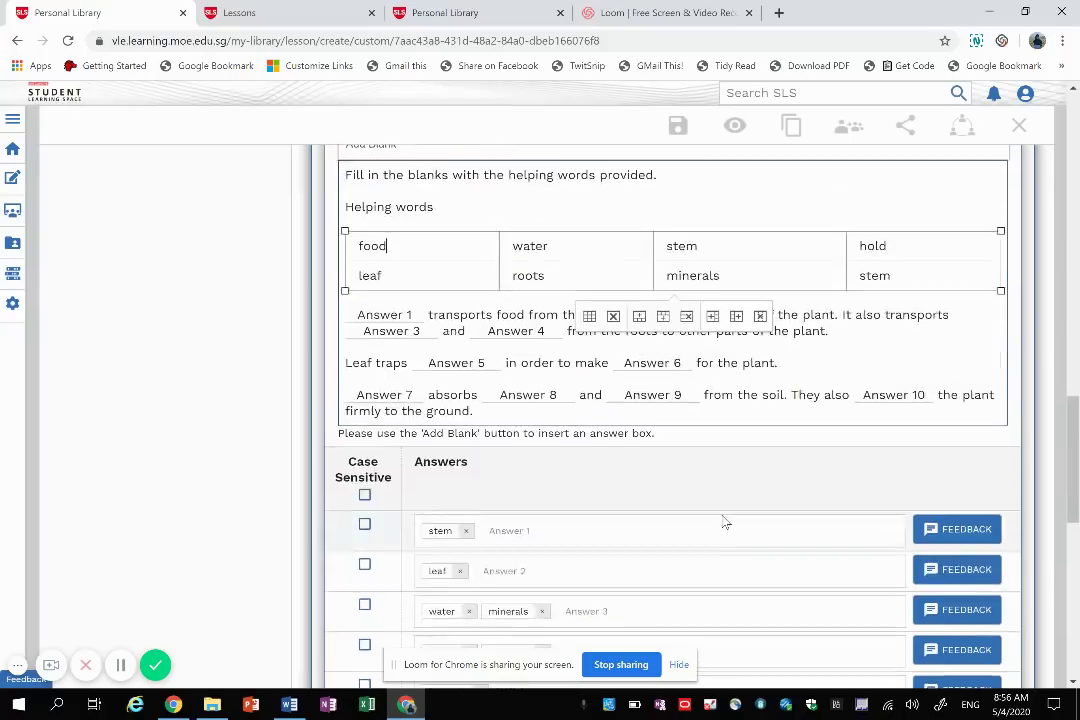
scroll(723, 519, "down", 2)
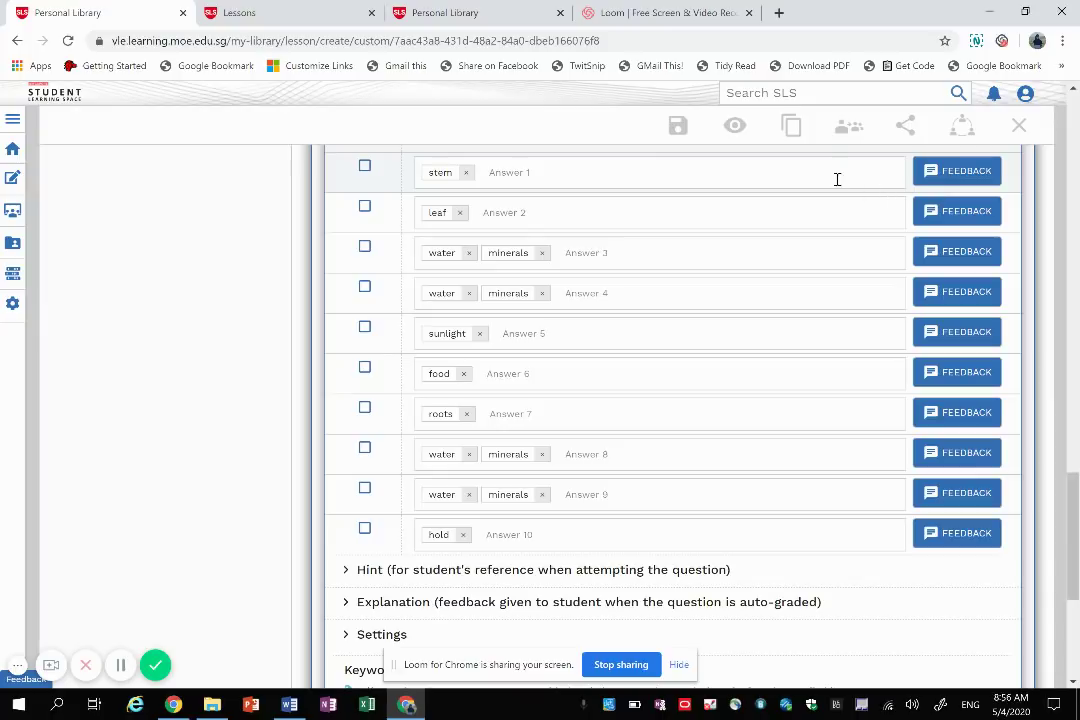
scroll(848, 286, "down", 1)
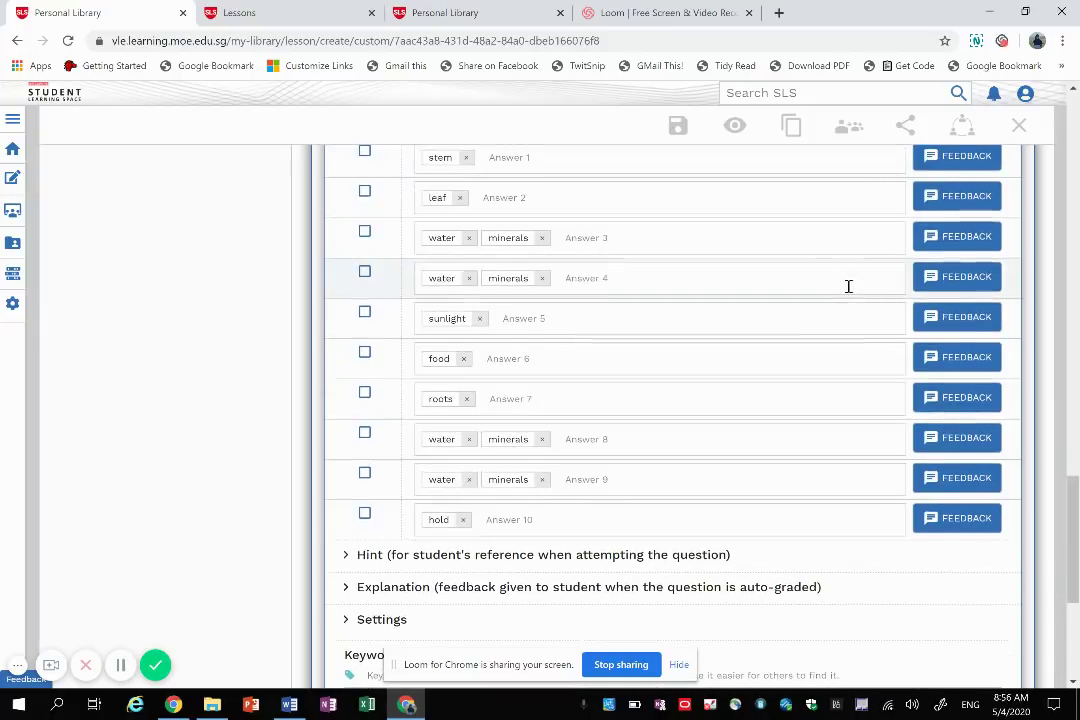
scroll(848, 286, "down", 1)
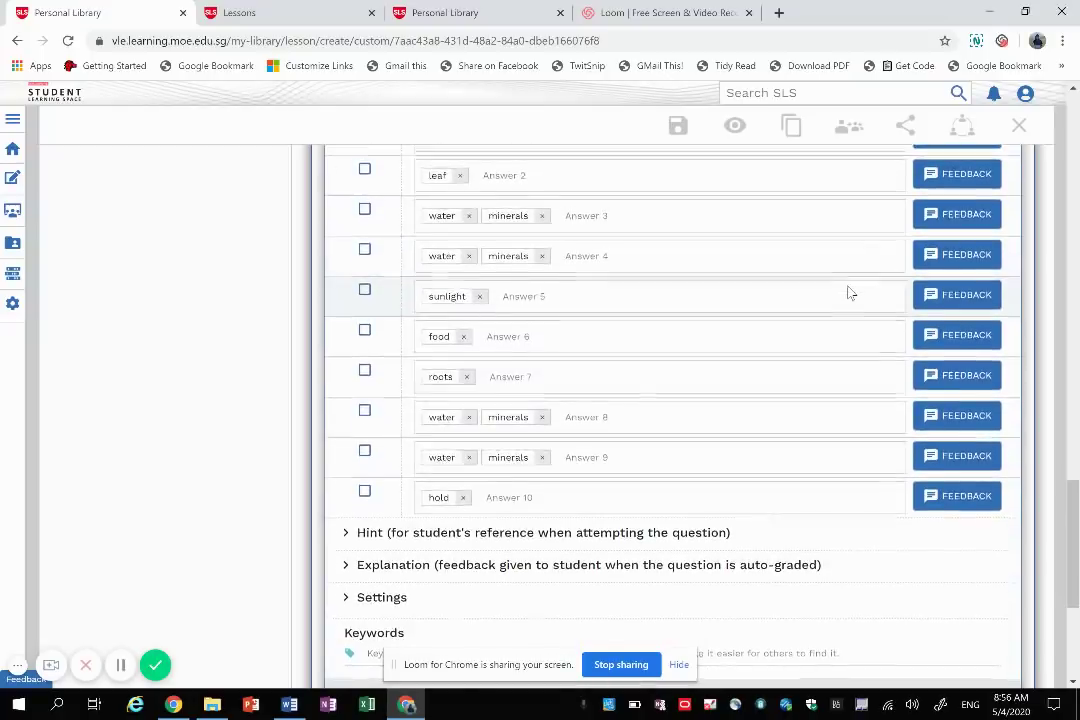
scroll(848, 290, "down", 1)
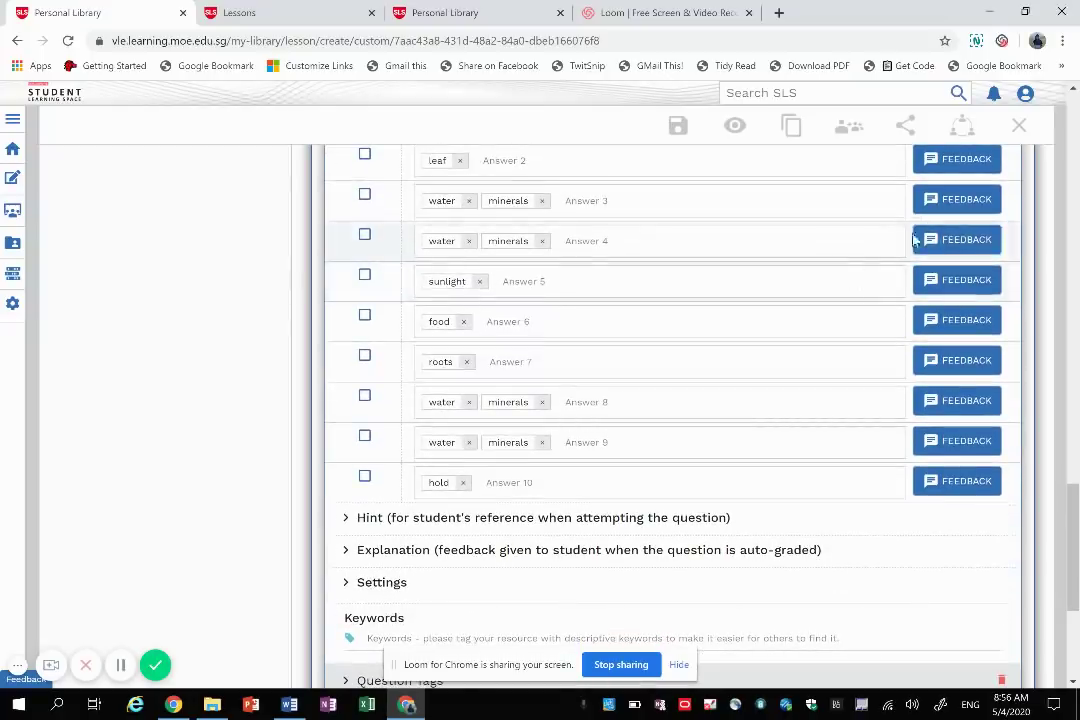
scroll(857, 391, "down", 3)
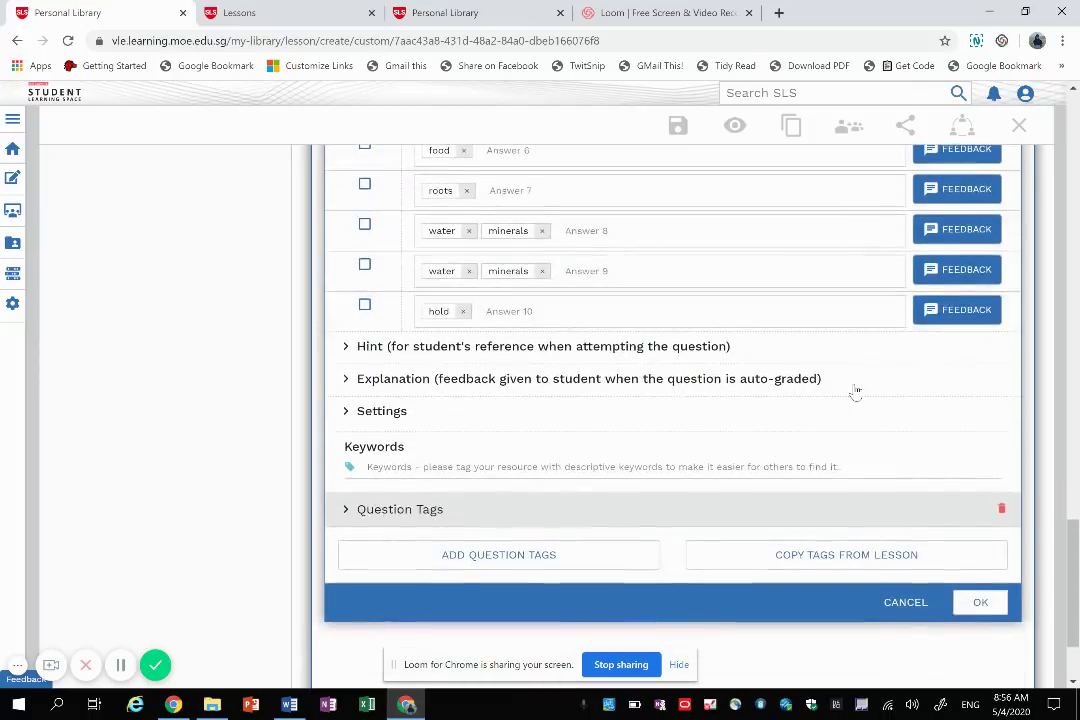
Copy the lesson's Pri 5 & 6 SCIENCE (2014) tags onto the question and save it
left_click(816, 556)
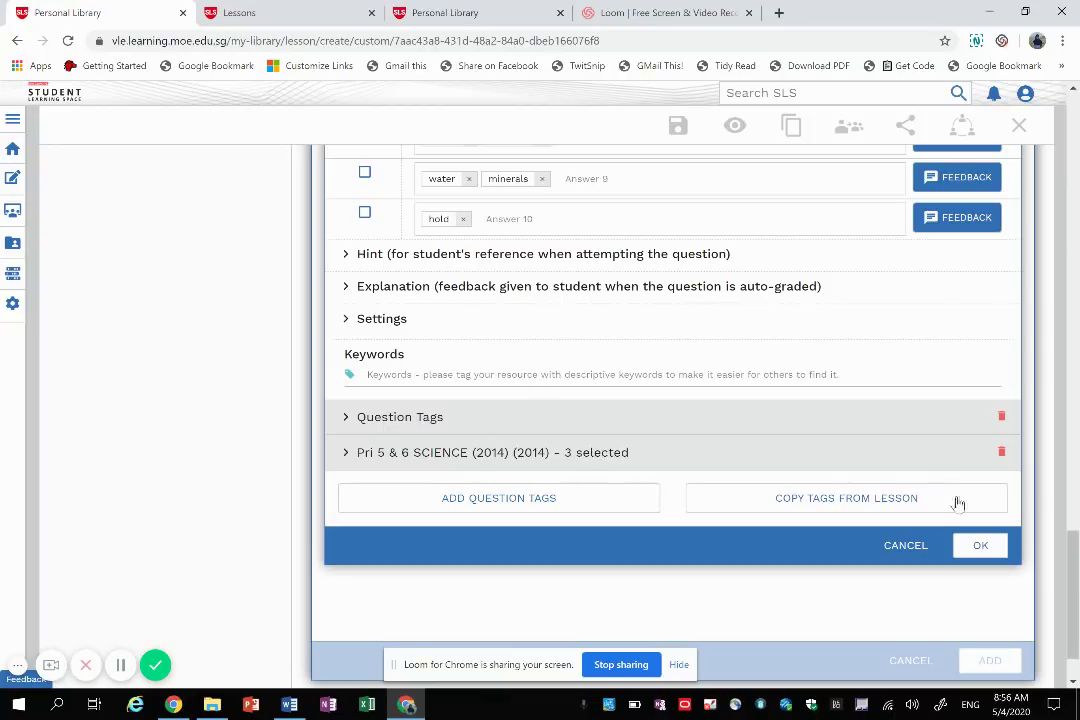
left_click(977, 533)
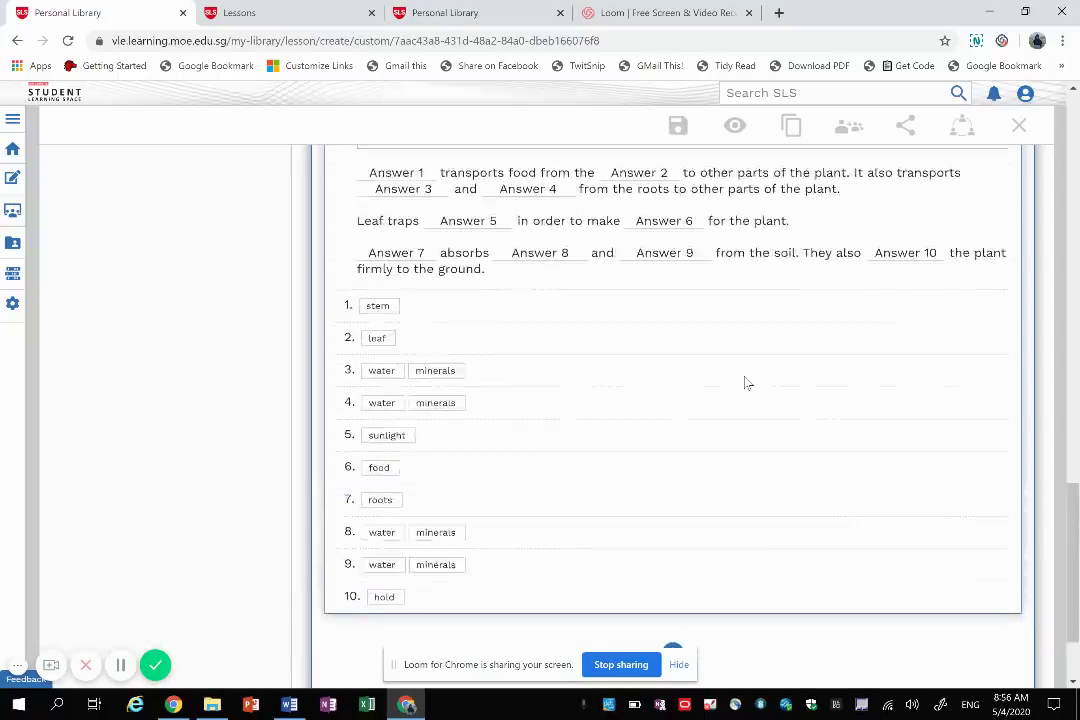
Review the plant-transport question in the Word worksheet
key("alt+Tab")
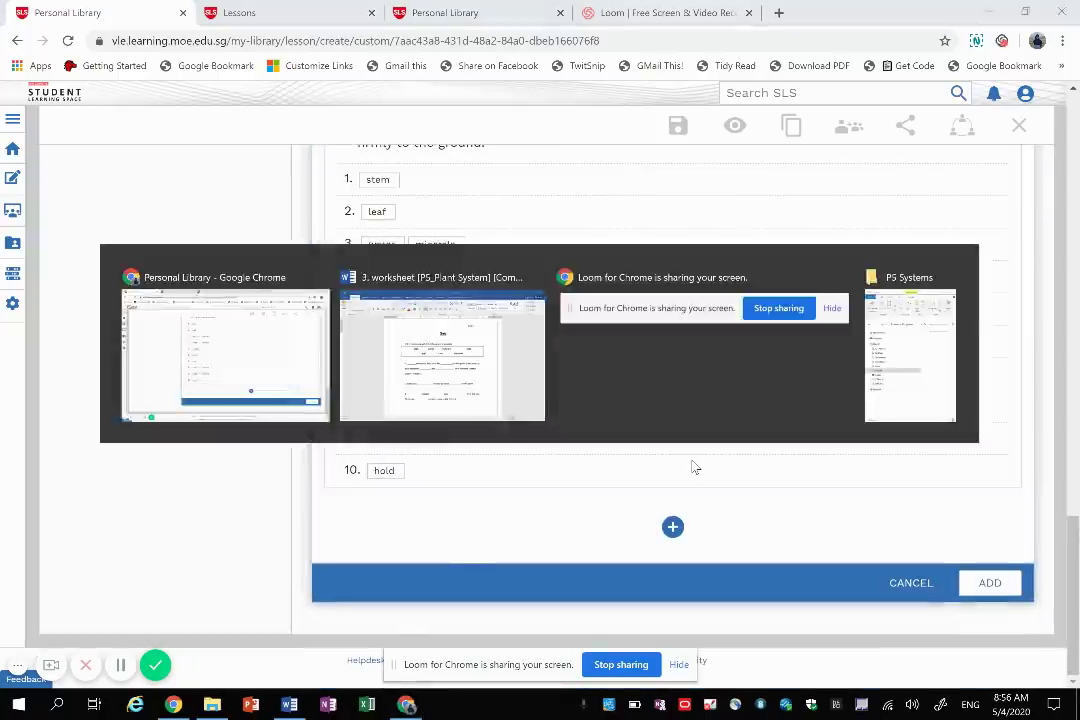
scroll(692, 460, "down", 5)
scroll(692, 460, "down", 15)
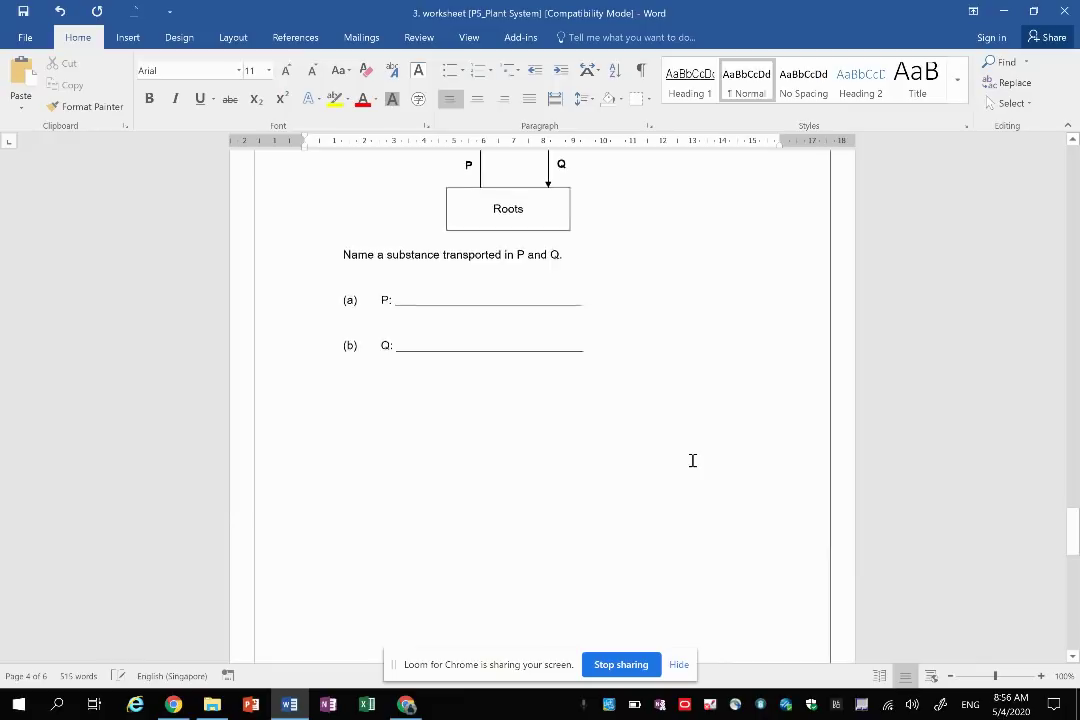
scroll(692, 460, "up", 5)
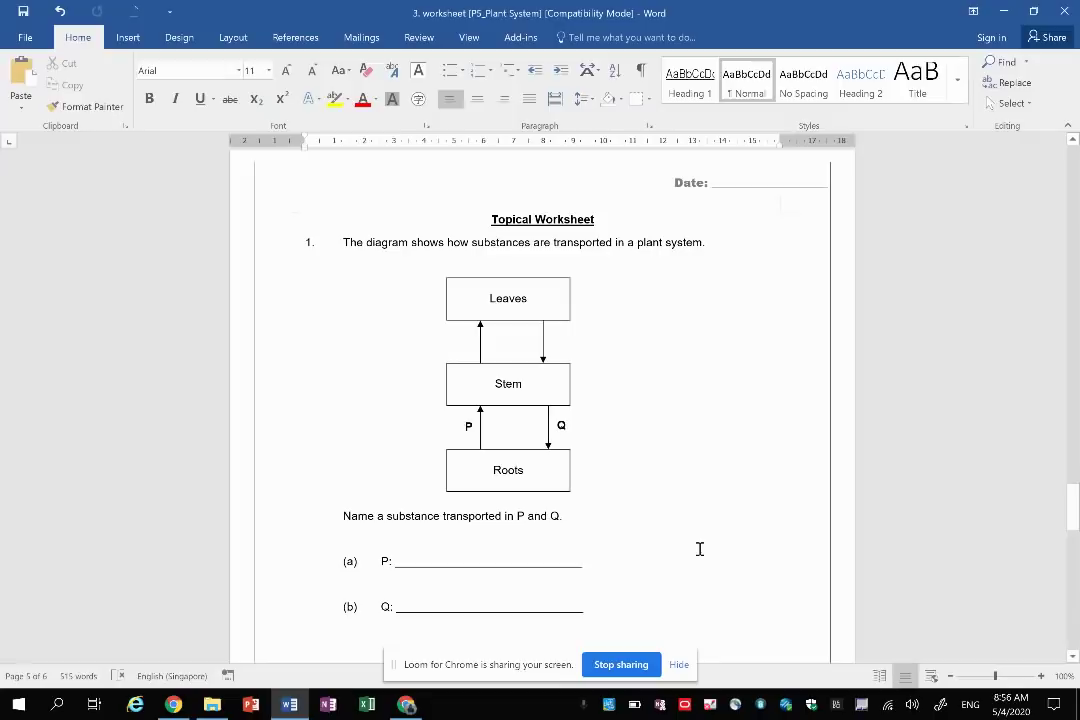
key("alt+Tab")
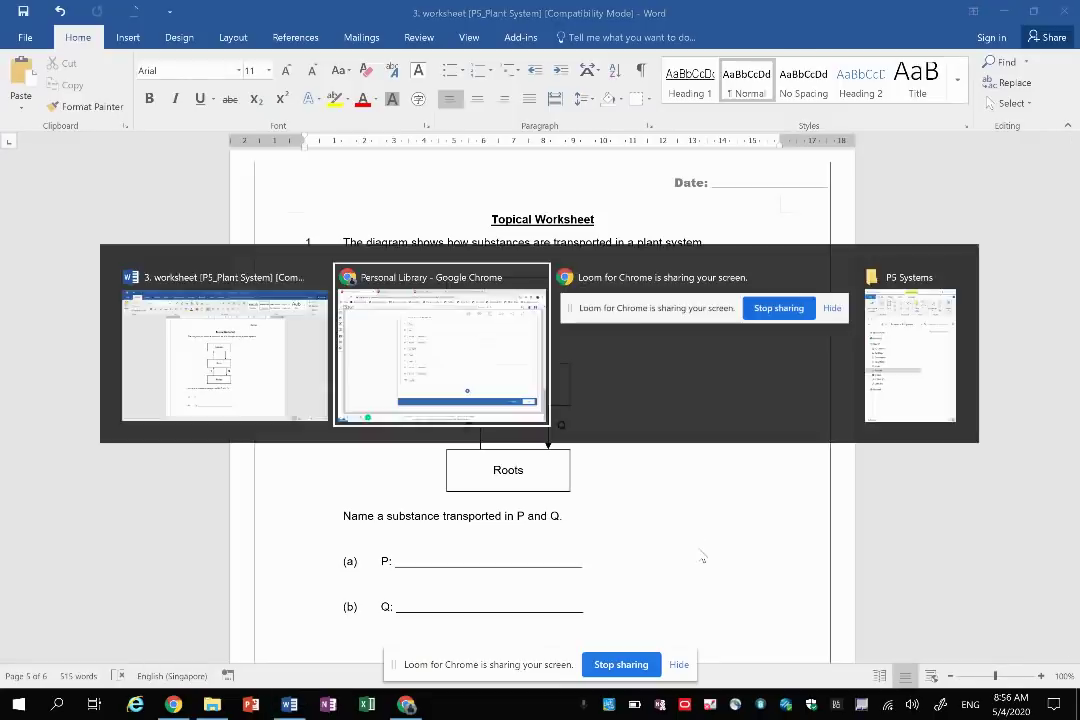
Add a new Free Response question to the quiz, created from scratch
left_click(671, 528)
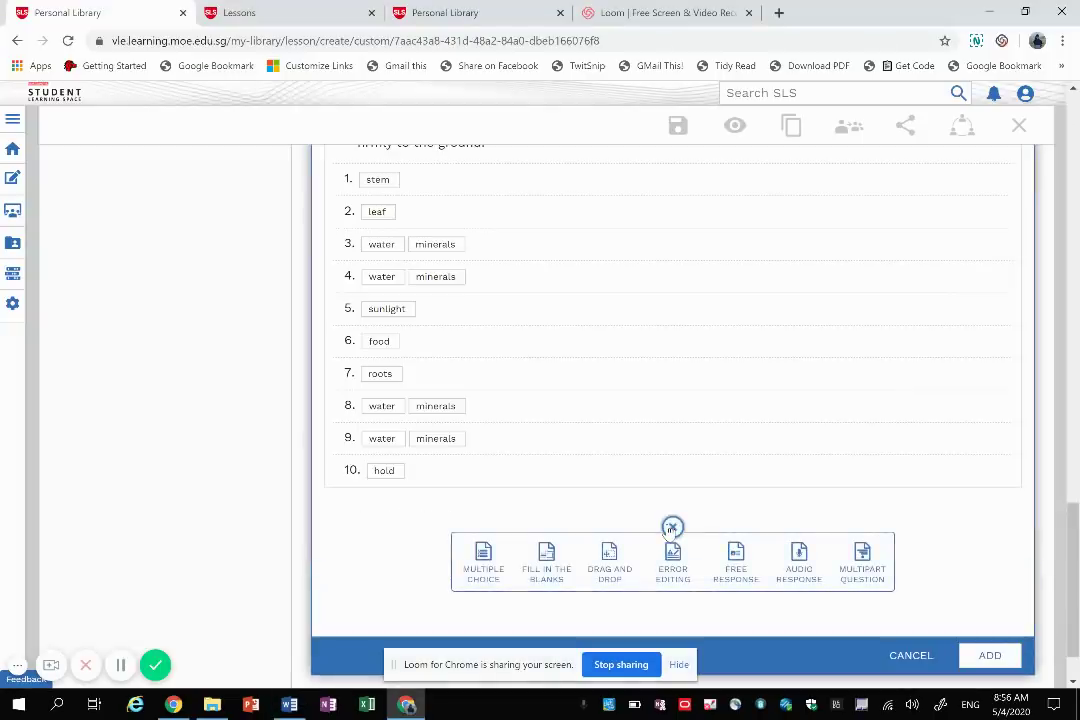
left_click(735, 568)
left_click(604, 510)
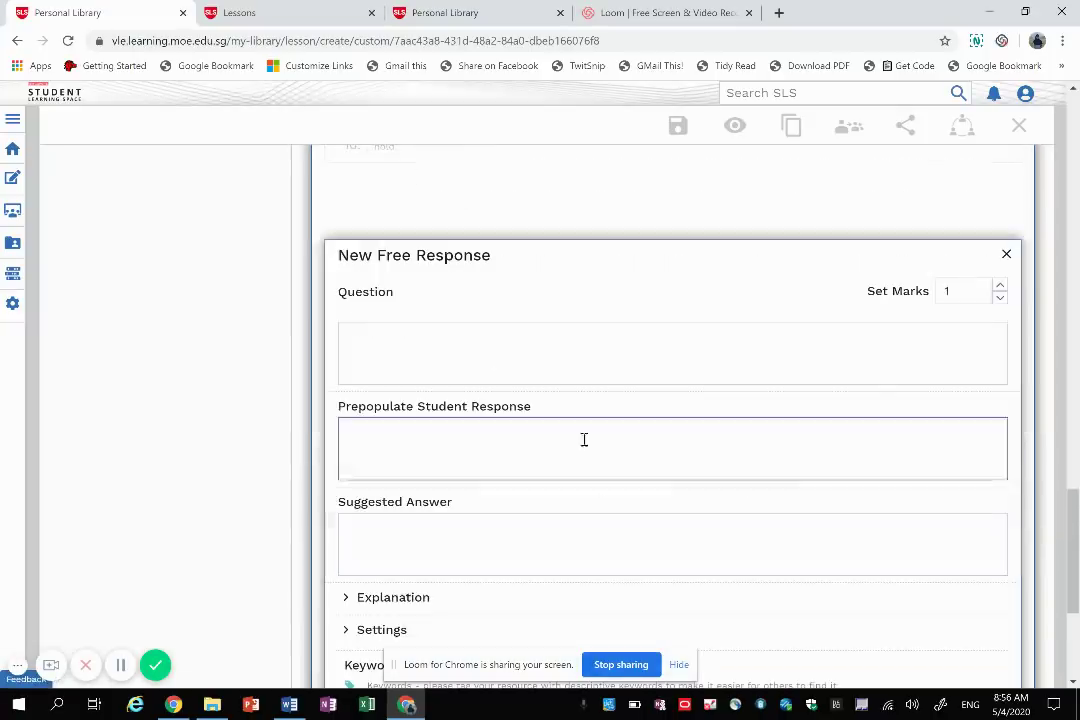
key("alt+Tab")
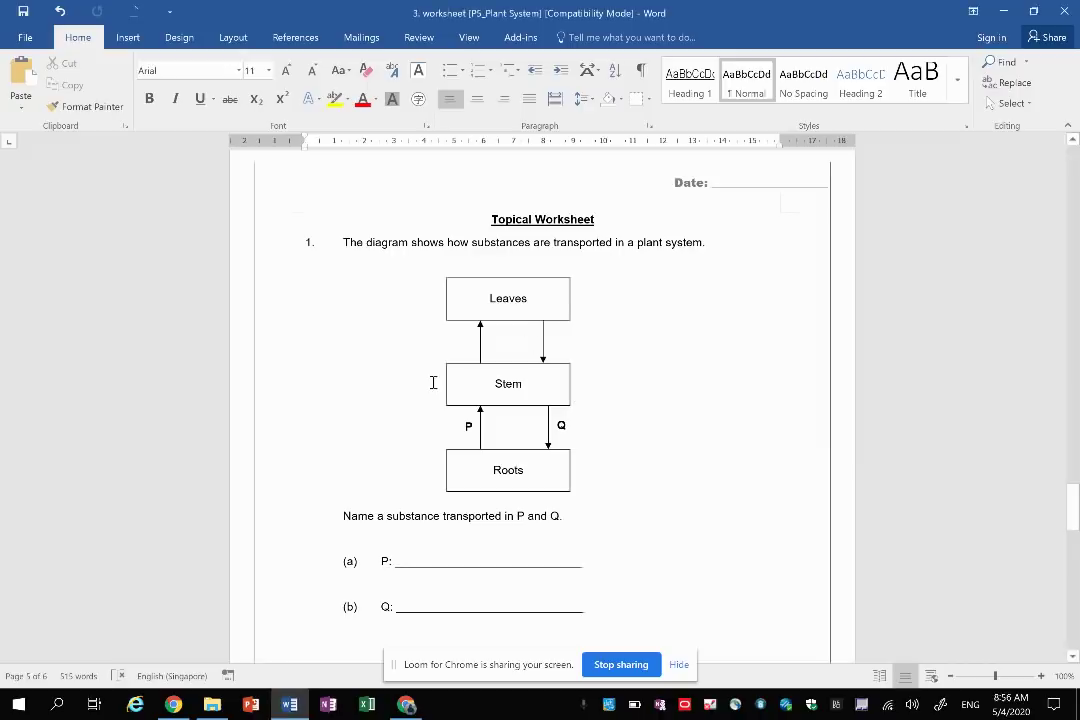
Capture the worksheet's plant-transport diagram with Snipping Tool
left_click(57, 705)
type("nipp")
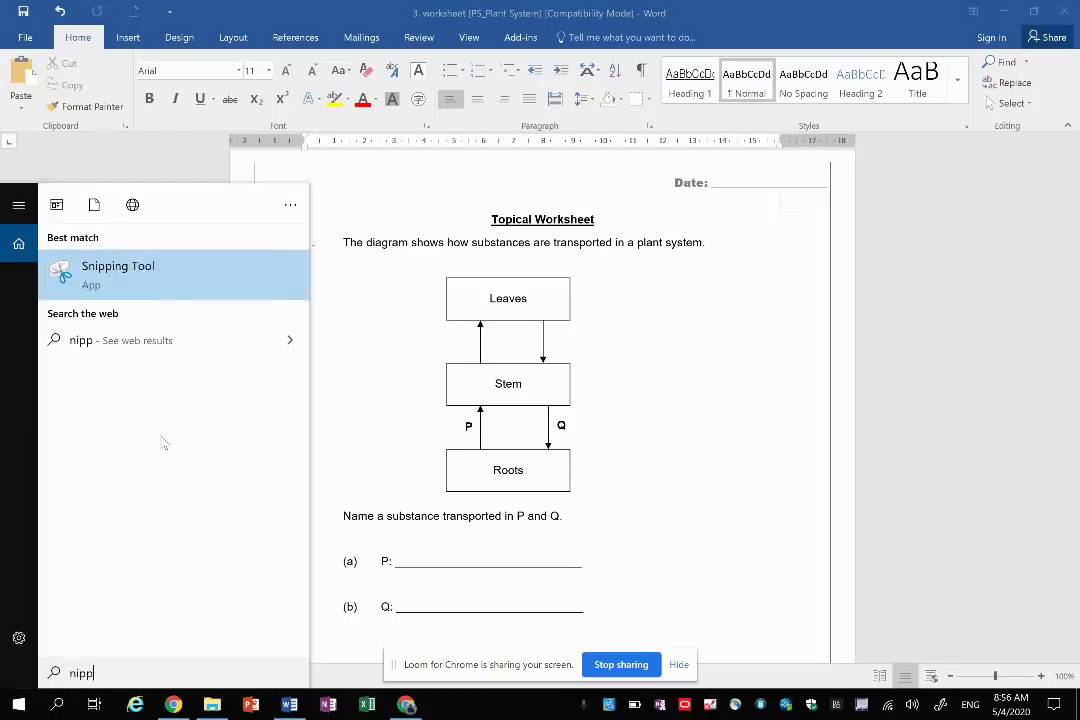
left_click(234, 271)
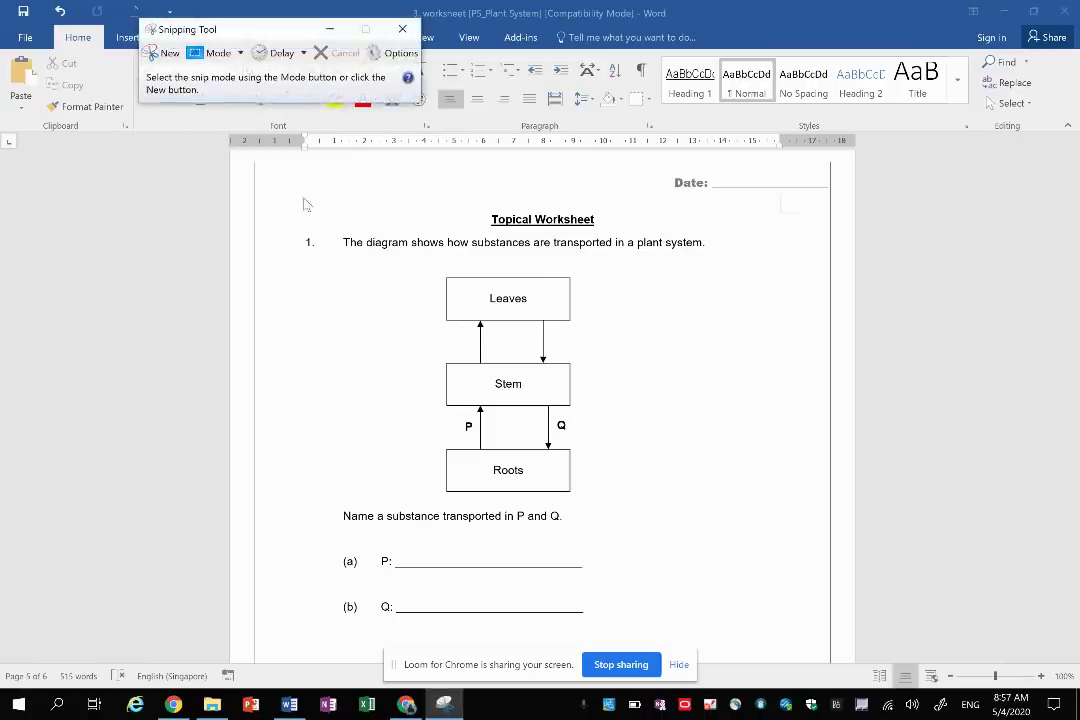
left_click(164, 53)
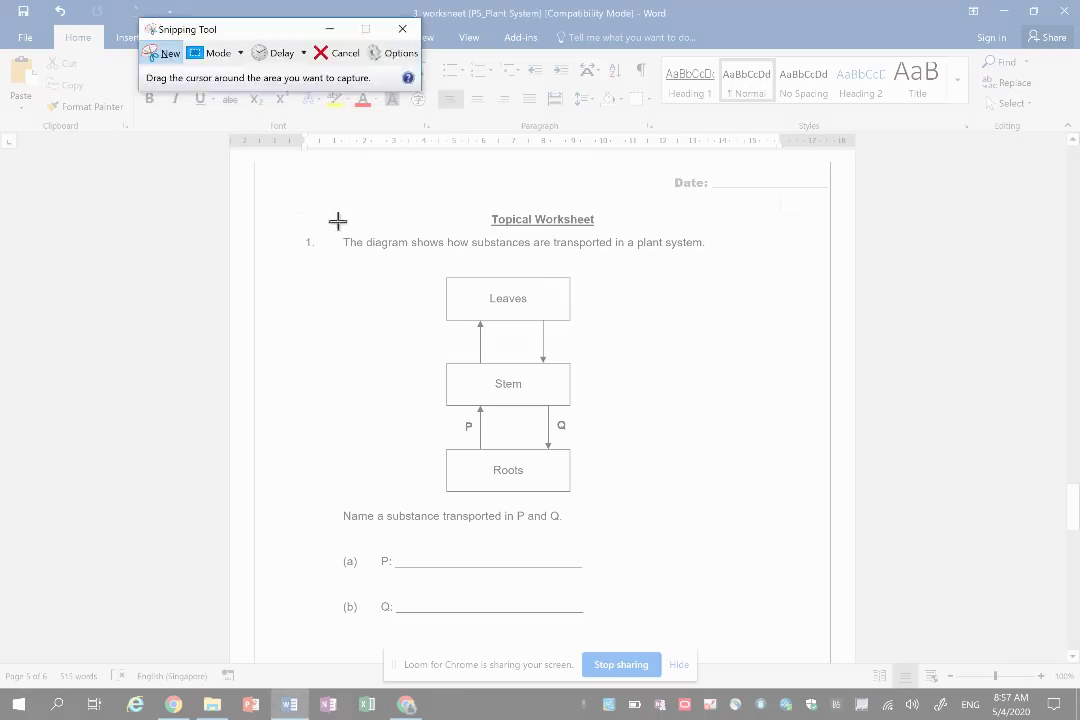
left_click_drag(327, 228, 733, 535)
Save the snip as qn1 in the P5 Systems folder and return to SLS
left_click(262, 120)
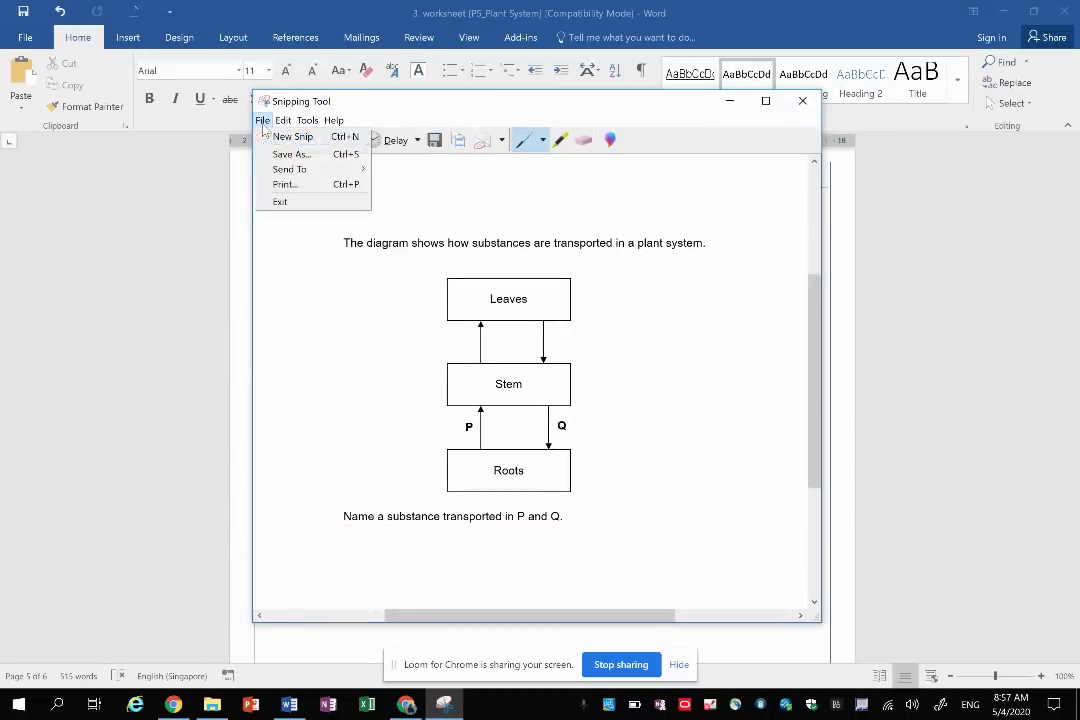
left_click(284, 155)
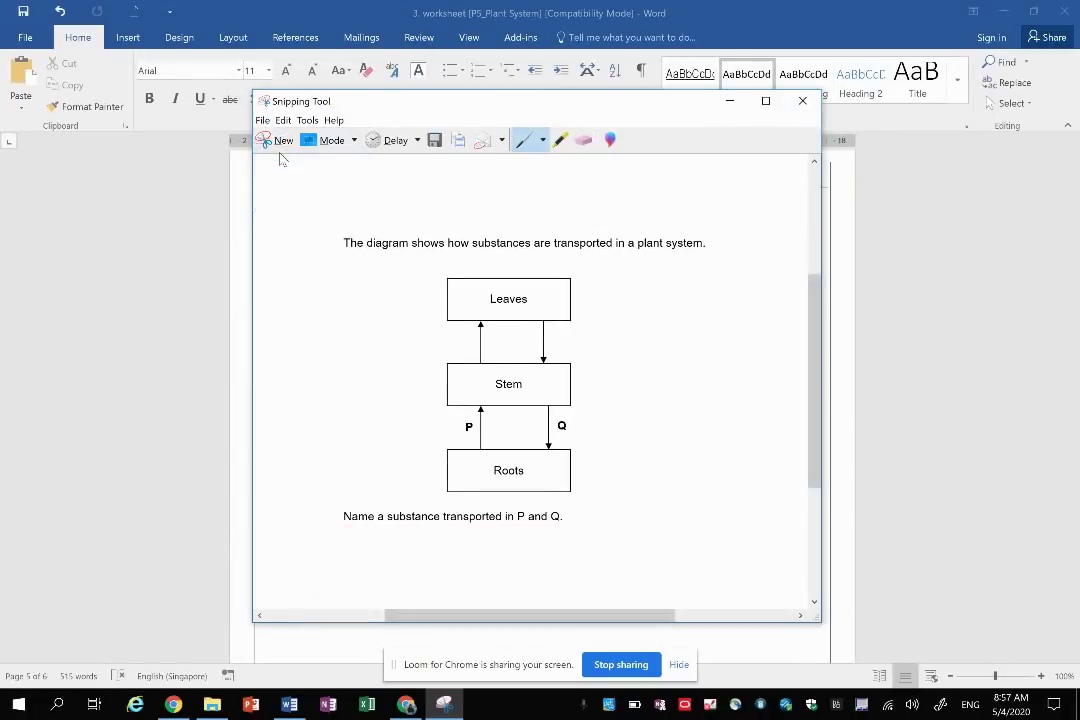
type("qn1")
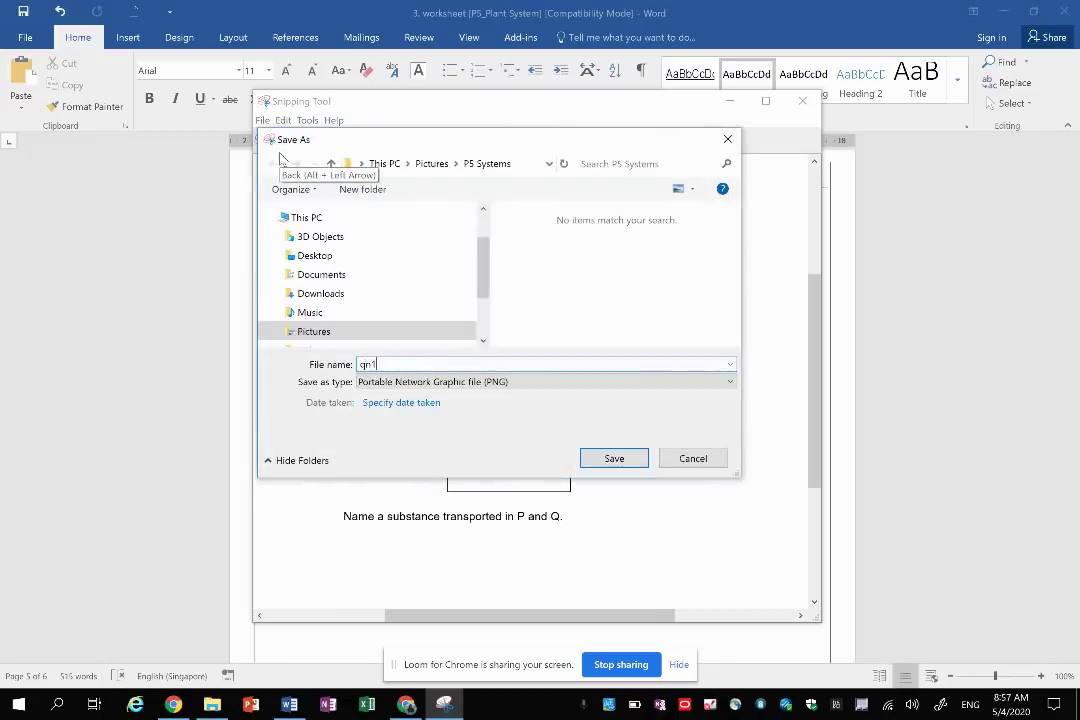
key("Return")
key("alt+Tab")
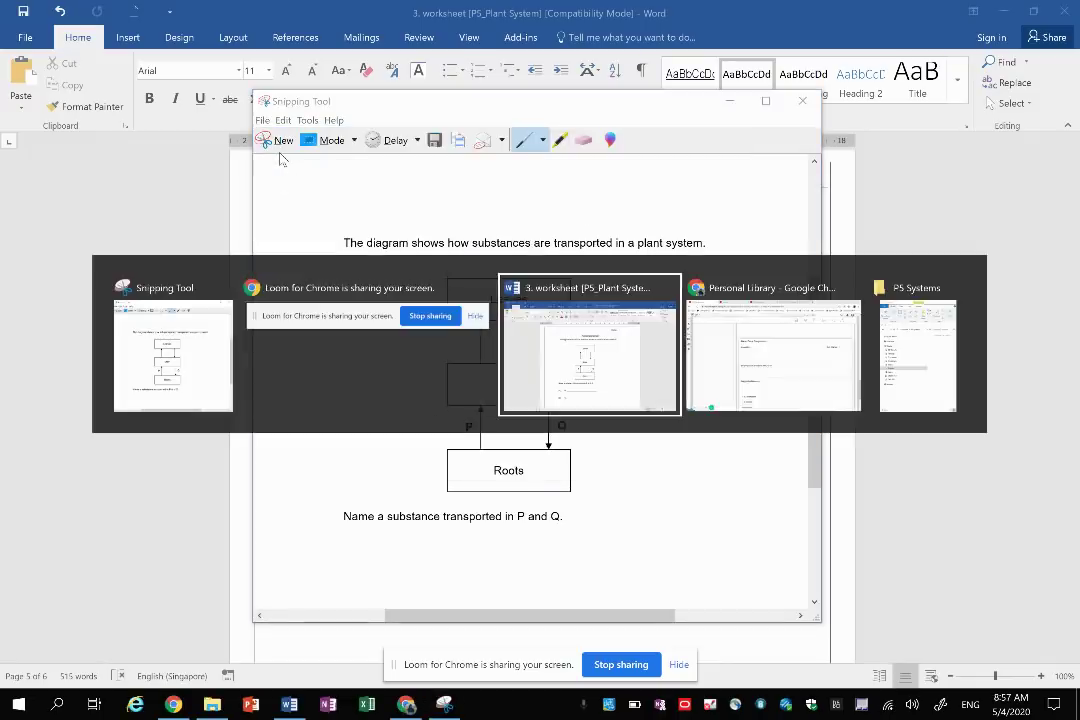
key("alt+Tab")
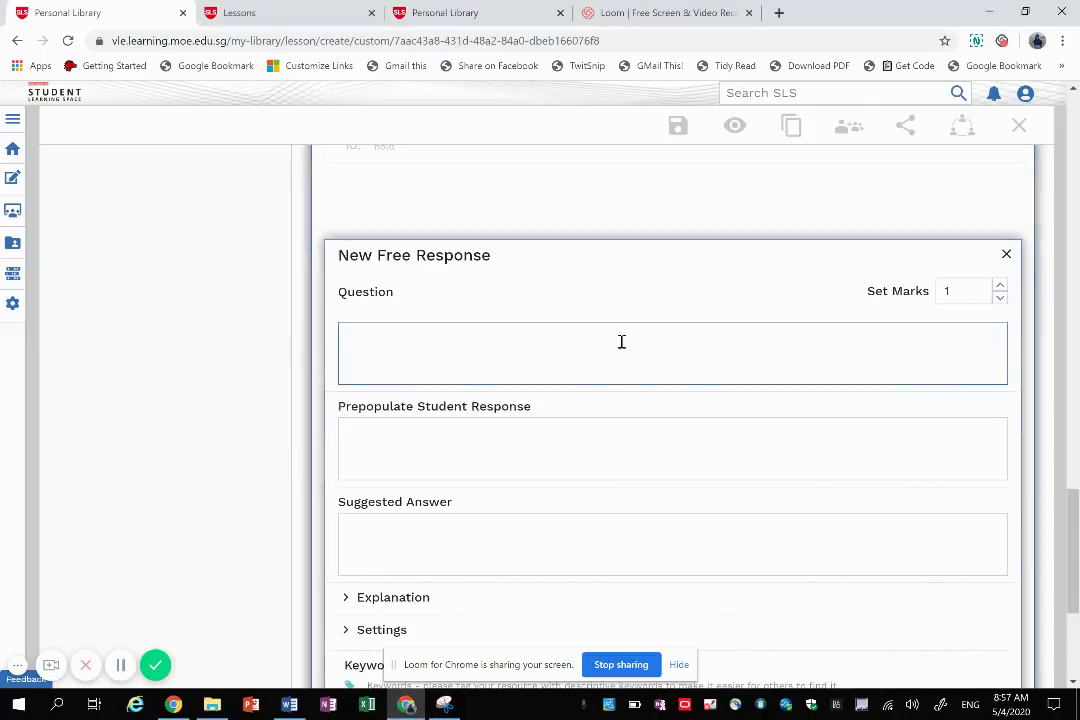
Upload qn1.PNG from the P5 Systems folder into the free-response question text
left_click(621, 342)
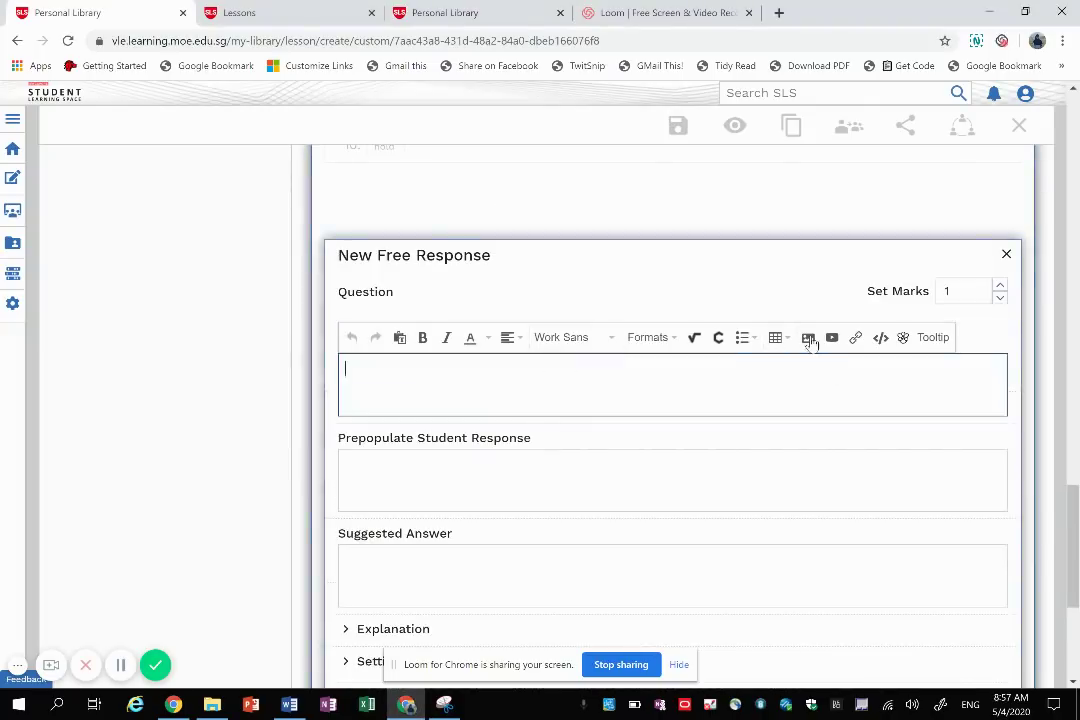
left_click(810, 340)
left_click(443, 410)
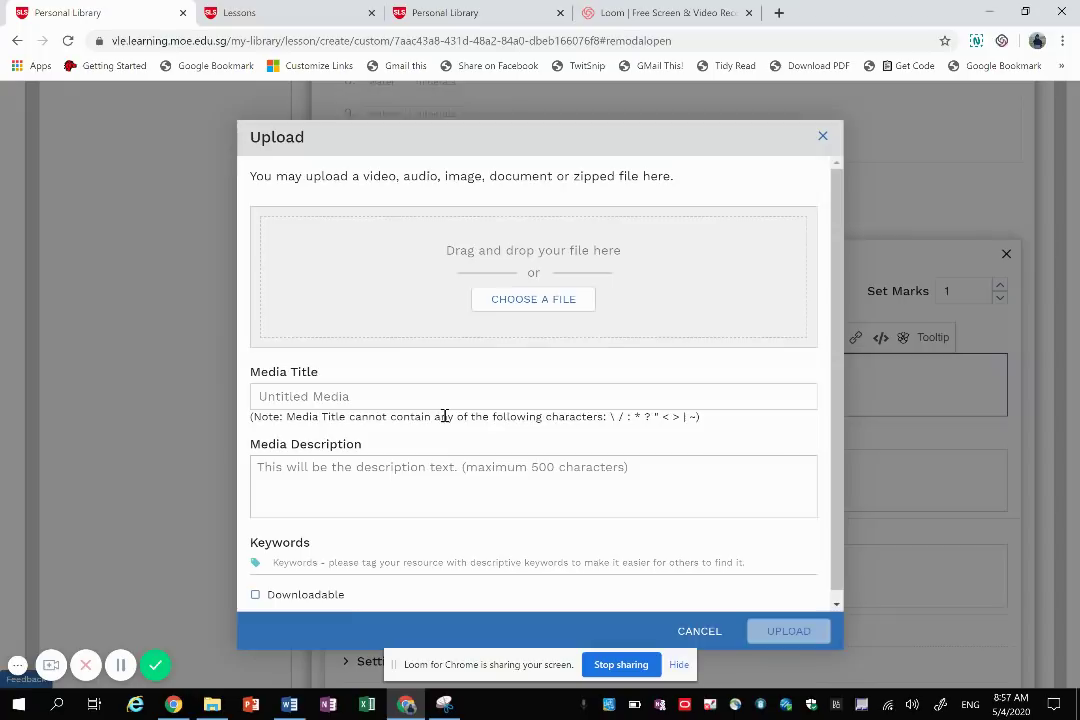
key("alt+Tab")
key("alt+Tab")
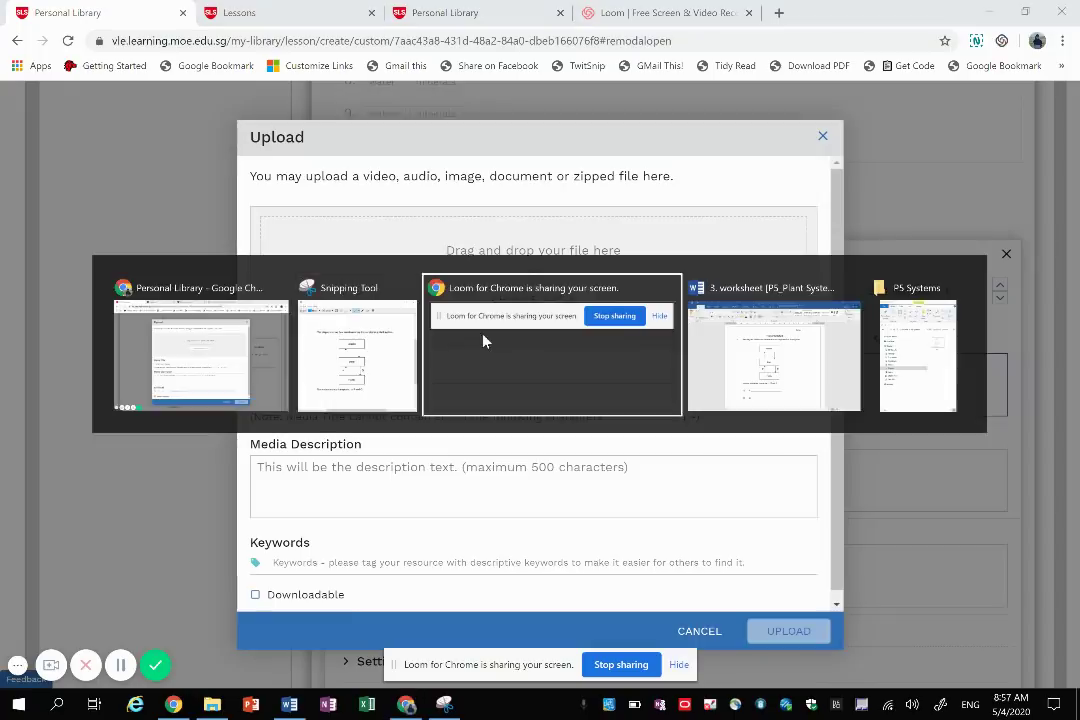
key("alt+Tab")
key("alt+Tab")
left_click_drag(337, 222, 530, 285)
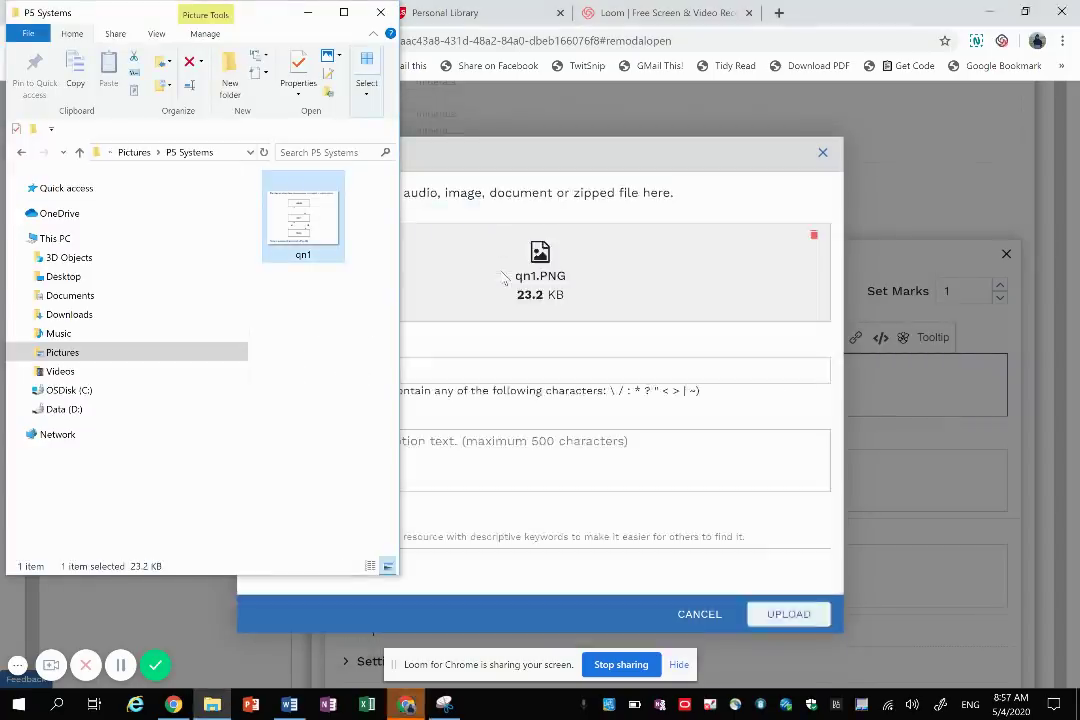
left_click(788, 613)
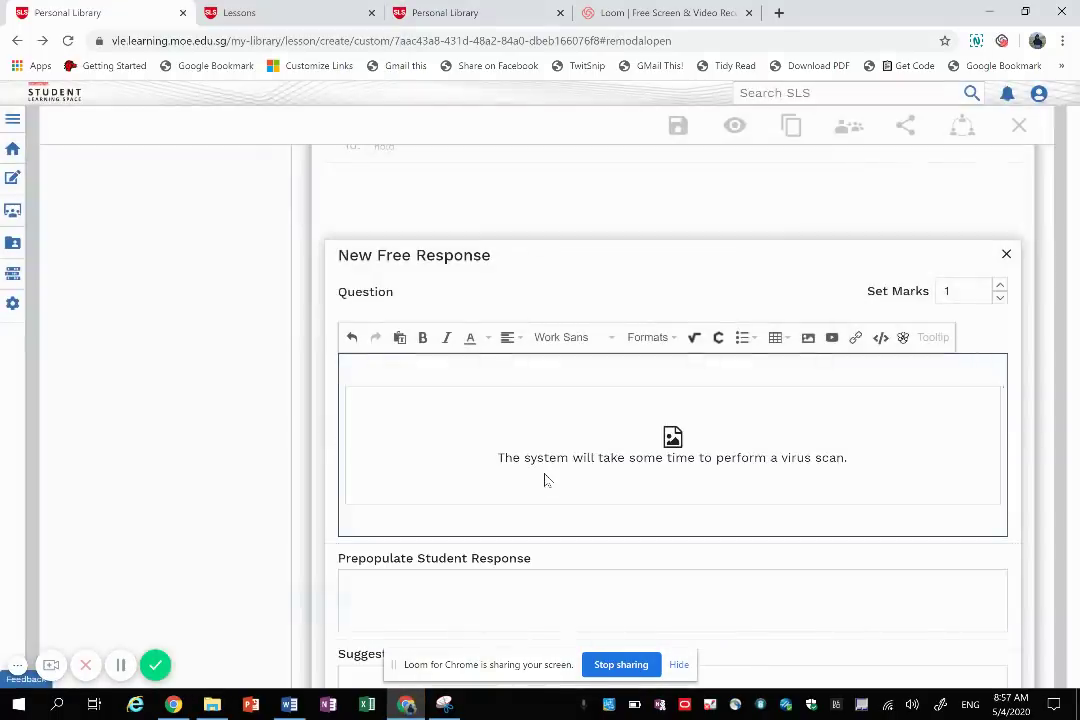
key("alt+Tab")
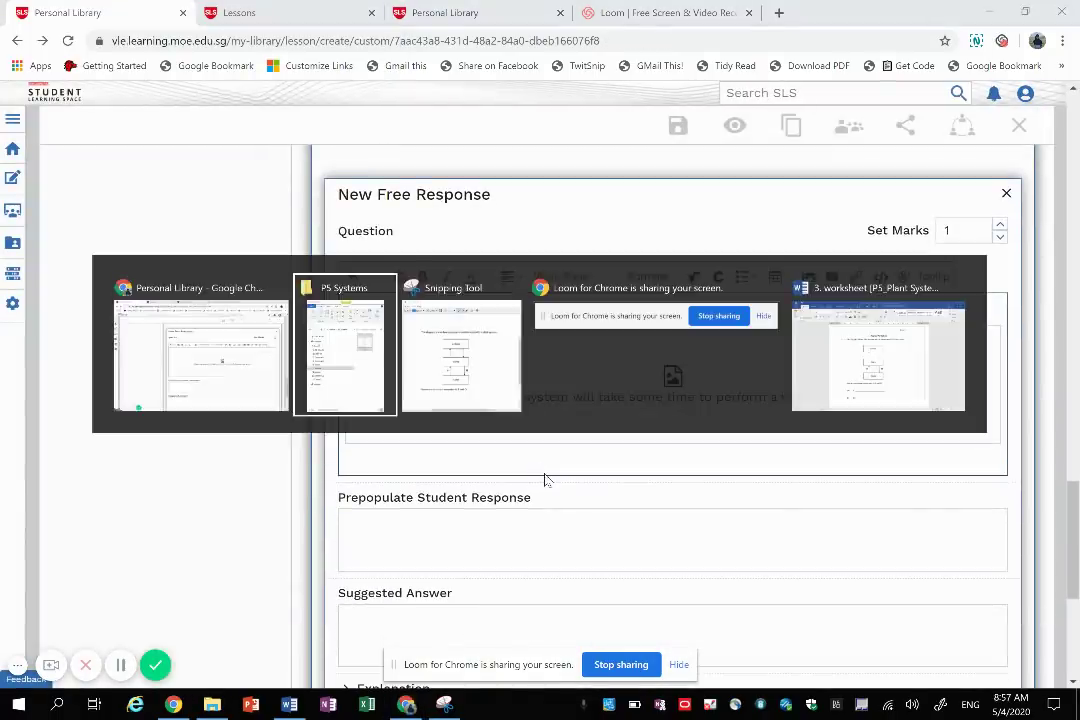
key("alt+Tab")
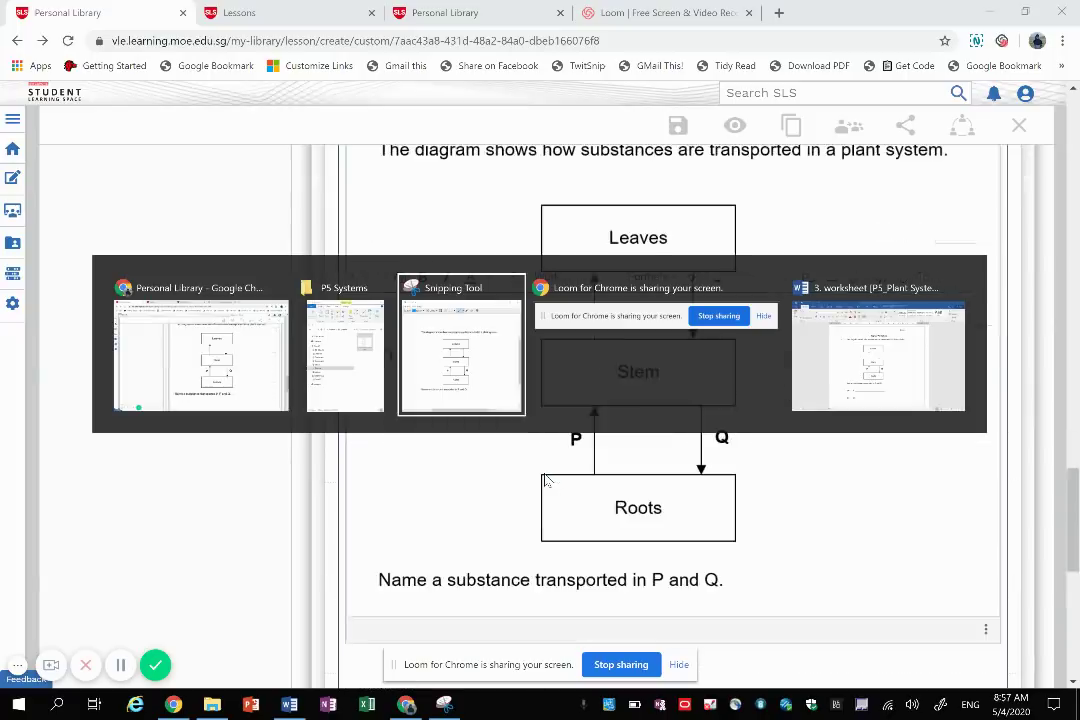
key("alt+Tab")
key("alt+Tab")
Prefill the Prepopulate Student Response box with 'P:' and 'Q:' on separate lines
scroll(500, 540, "down", 1)
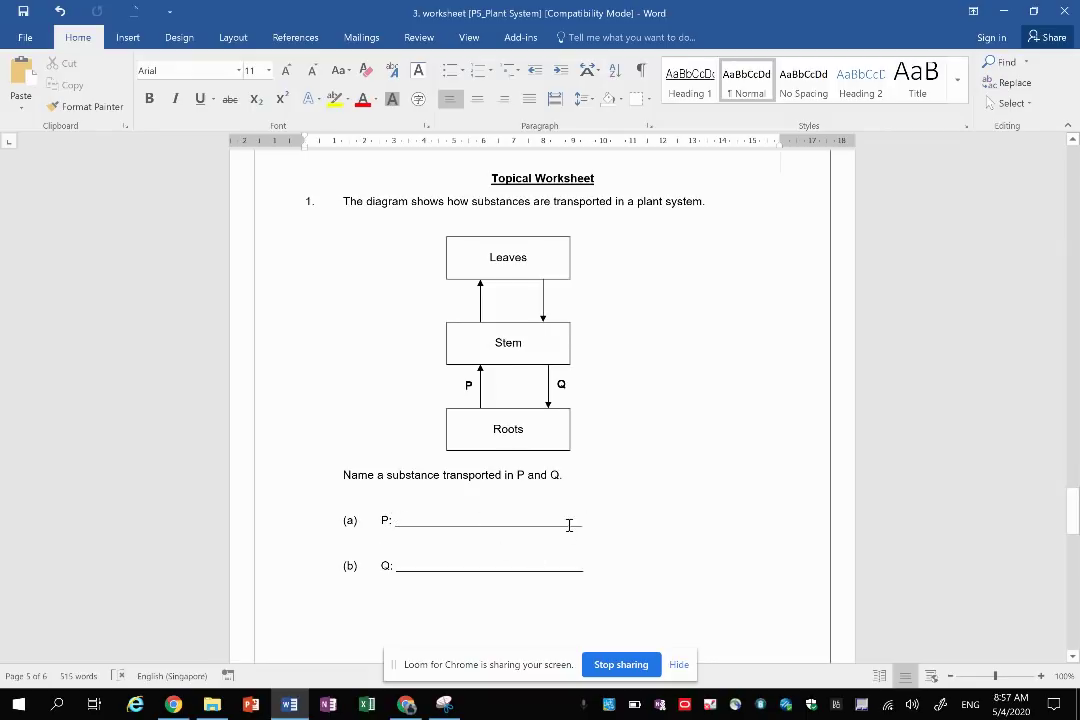
key("alt+Tab")
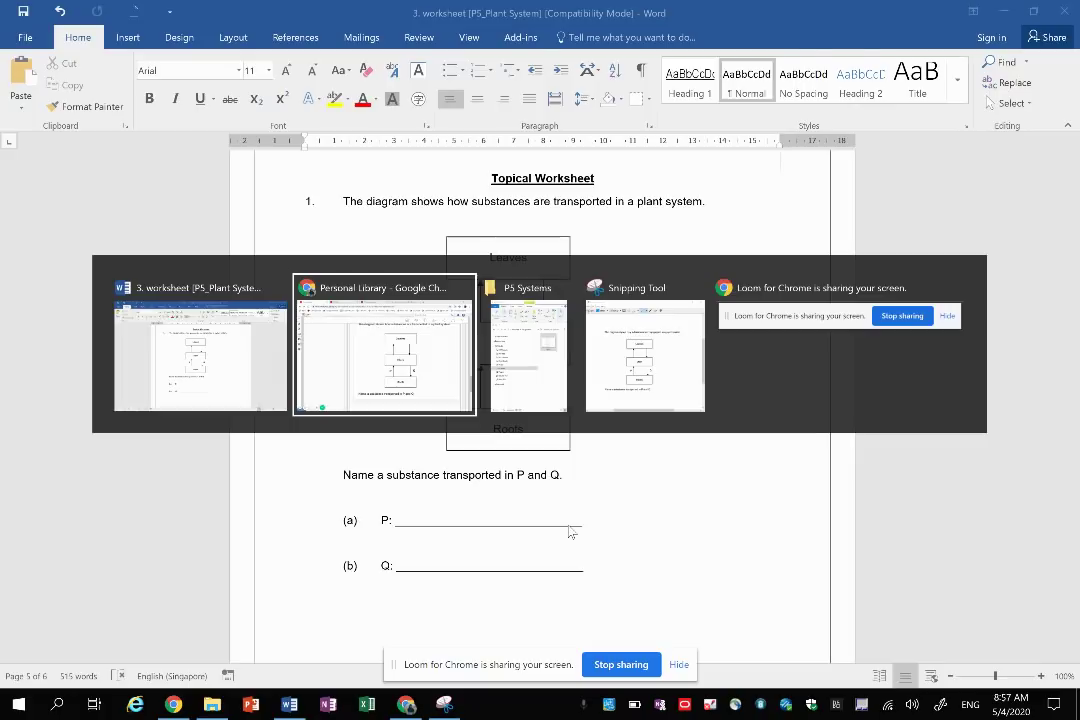
scroll(523, 489, "down", 3)
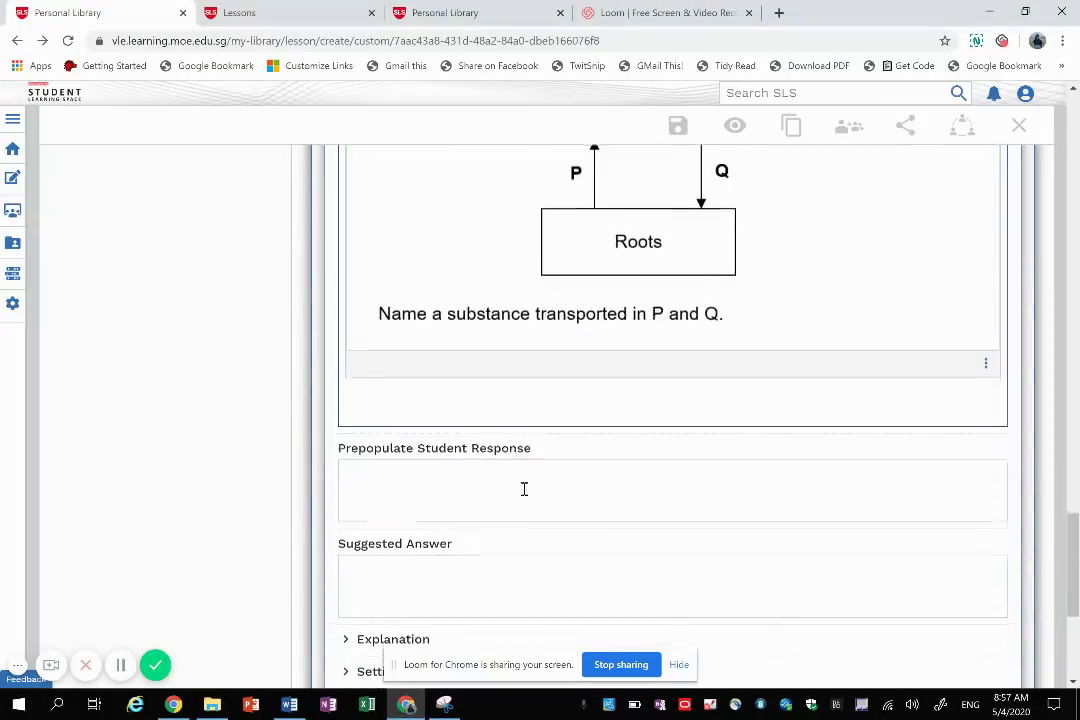
left_click(497, 491)
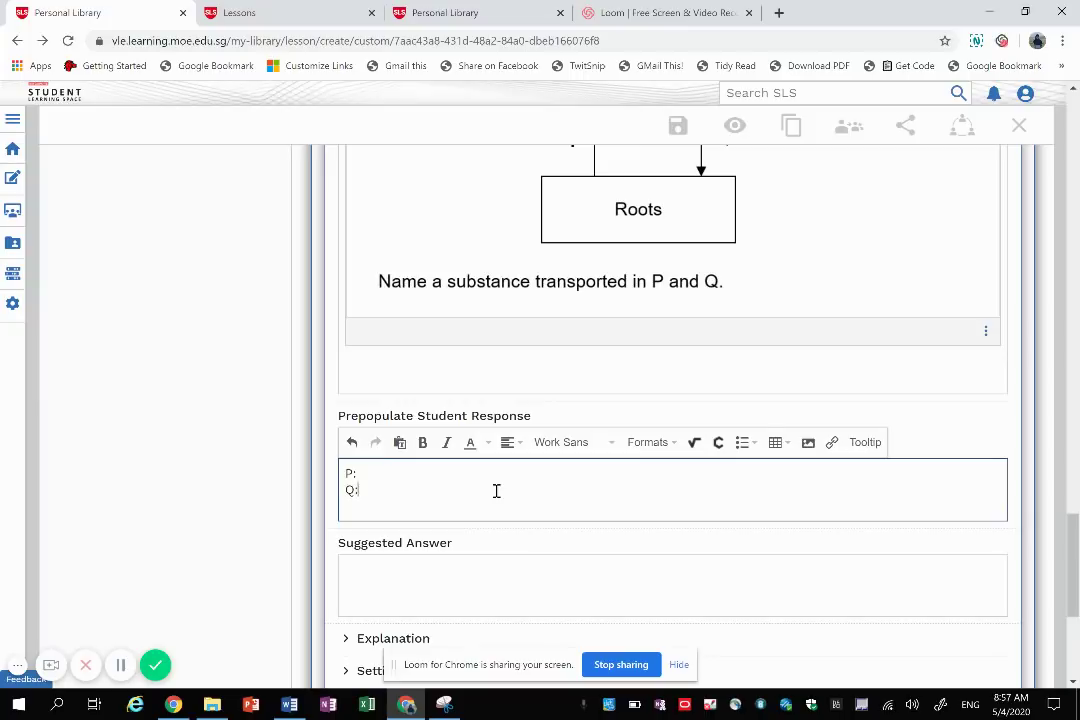
Check Q2's P:/Q: answer box in the lesson's student preview, then go back to the lesson editor
left_click(316, 8)
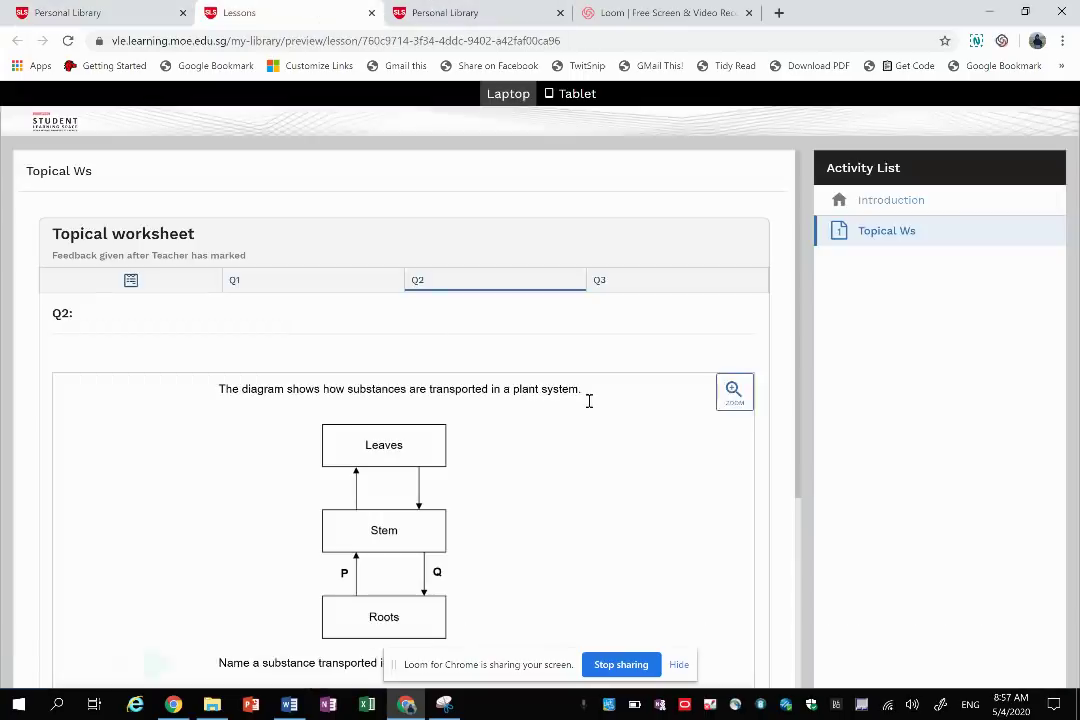
scroll(588, 400, "down", 3)
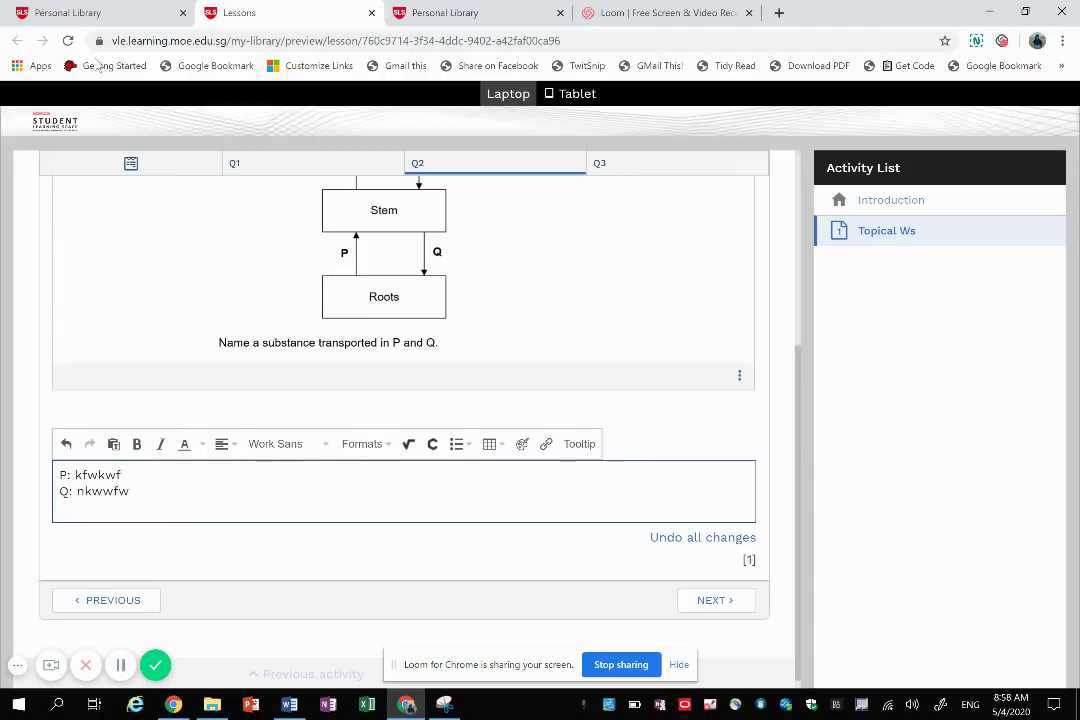
left_click(106, 10)
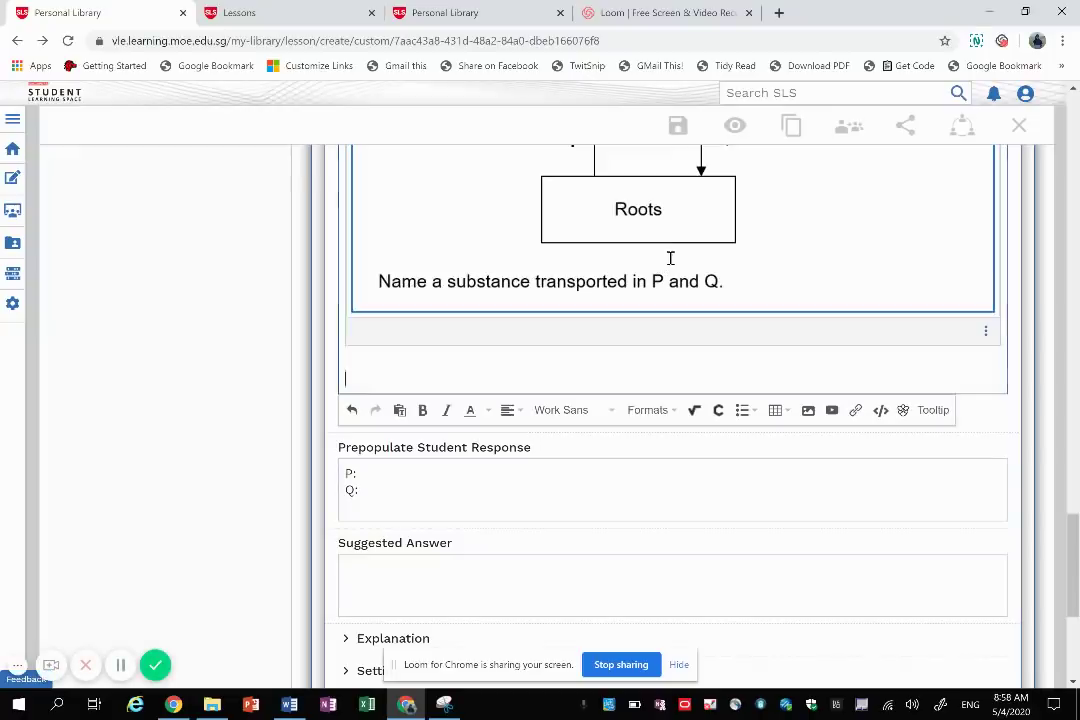
Resize the embedded diagram image in the free-response question
left_click(860, 308)
left_click_drag(991, 310, 708, 313)
scroll(760, 450, "down", 2)
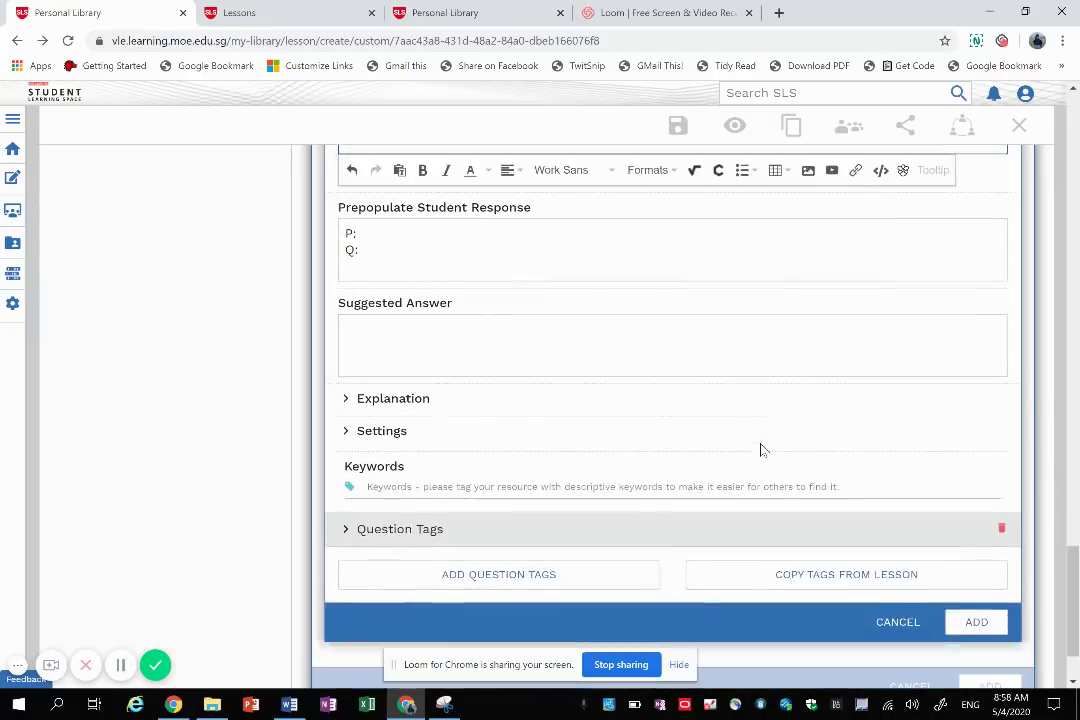
Copy the lesson's Pri 5 & 6 SCIENCE (2014) tag onto the question and add it to the quiz
left_click(805, 576)
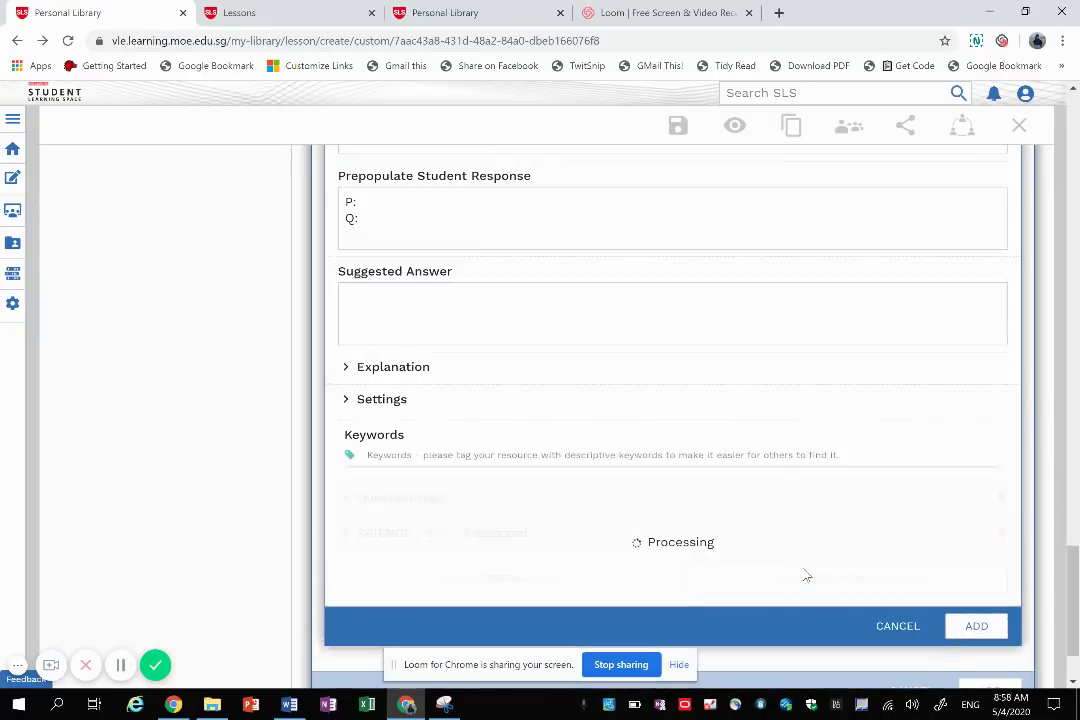
scroll(747, 388, "down", 1)
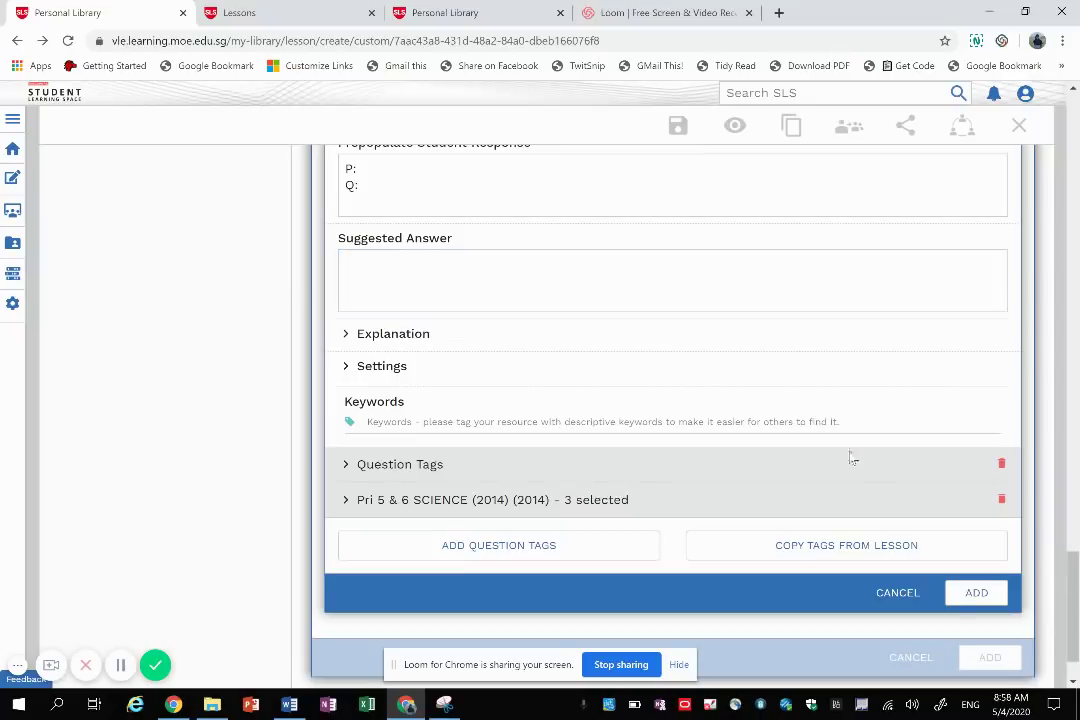
scroll(855, 462, "down", 1)
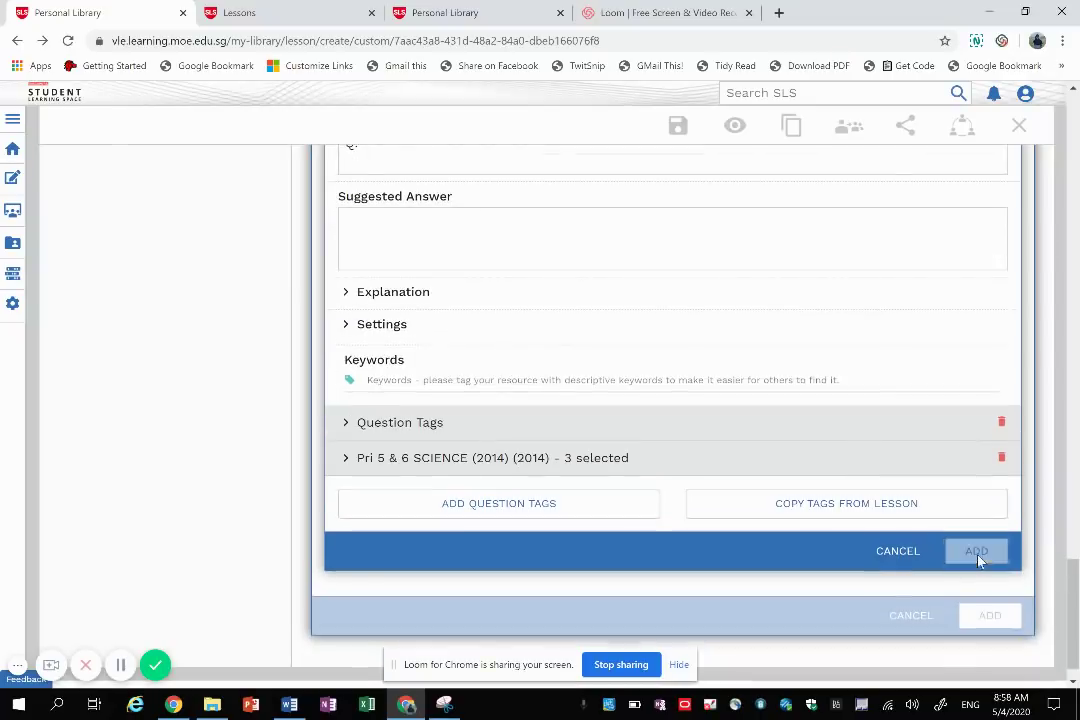
left_click(977, 552)
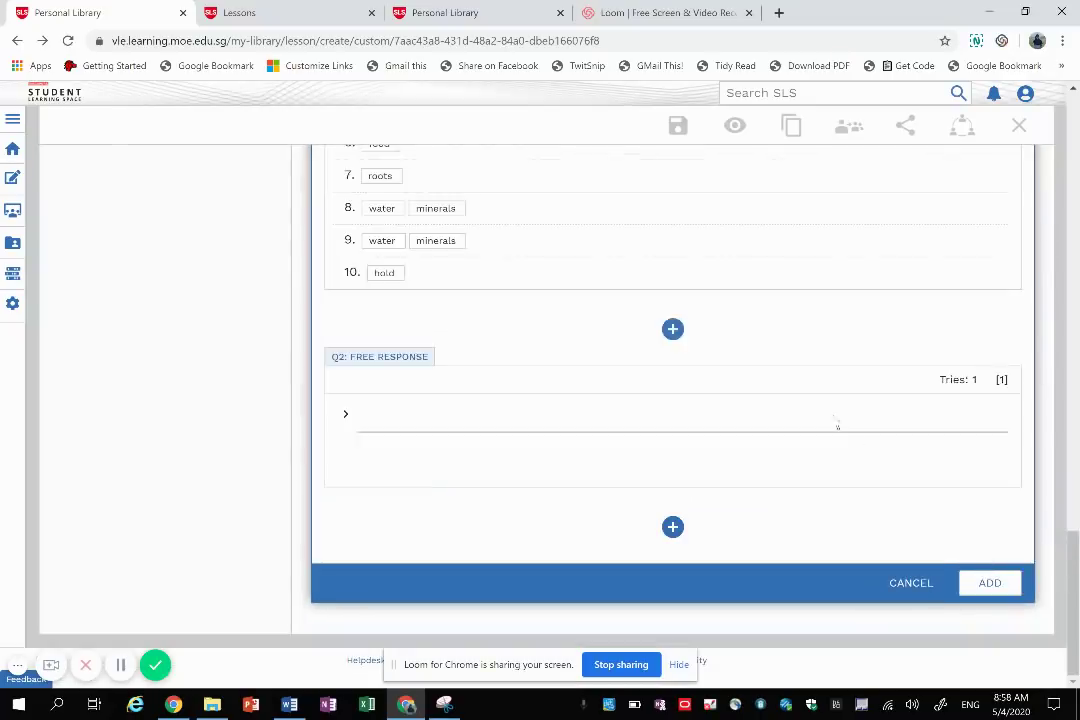
Review question 2 in the Word worksheet, then open a New Multipart Question form in SLS
left_click(673, 528)
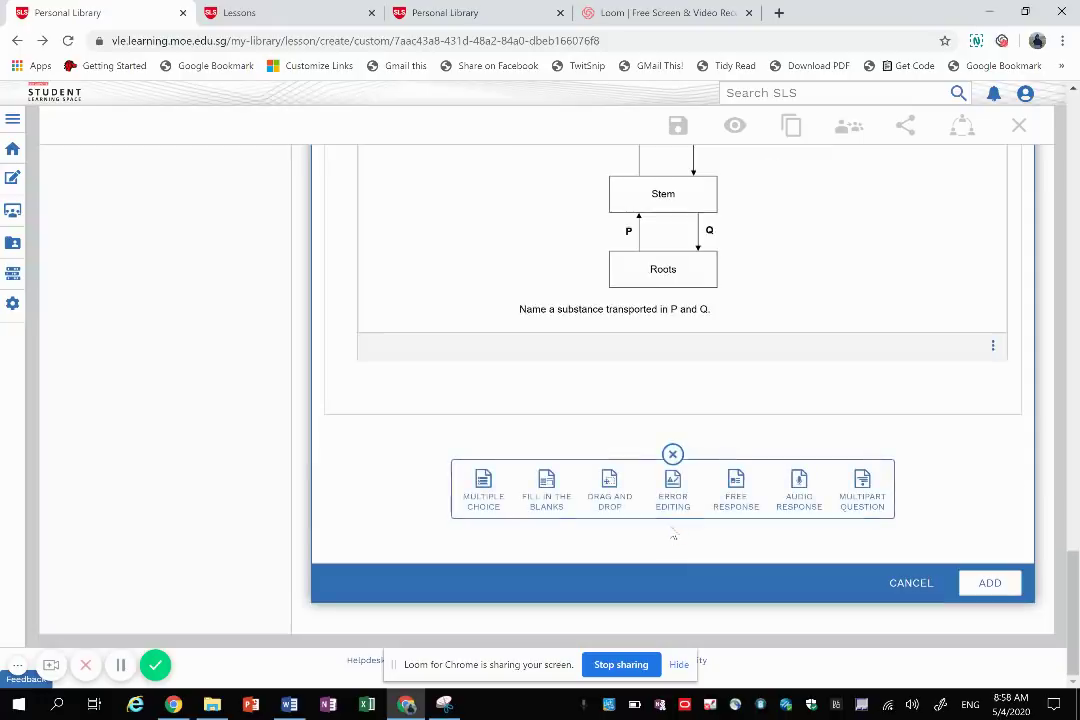
key("alt+Tab")
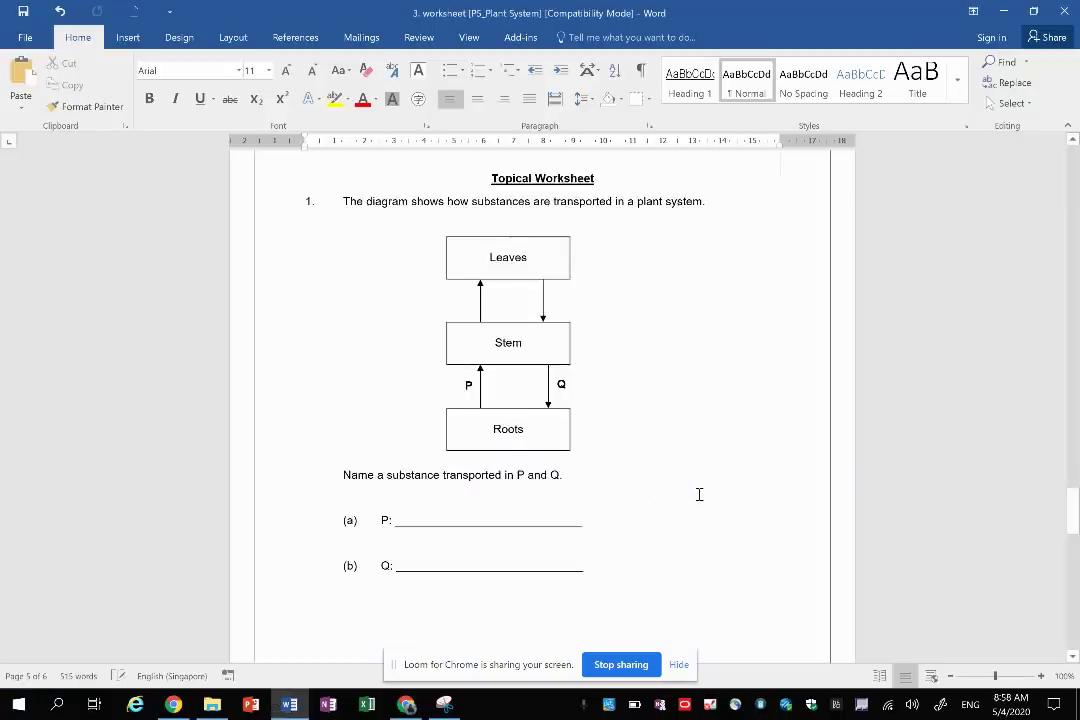
scroll(699, 494, "down", 6)
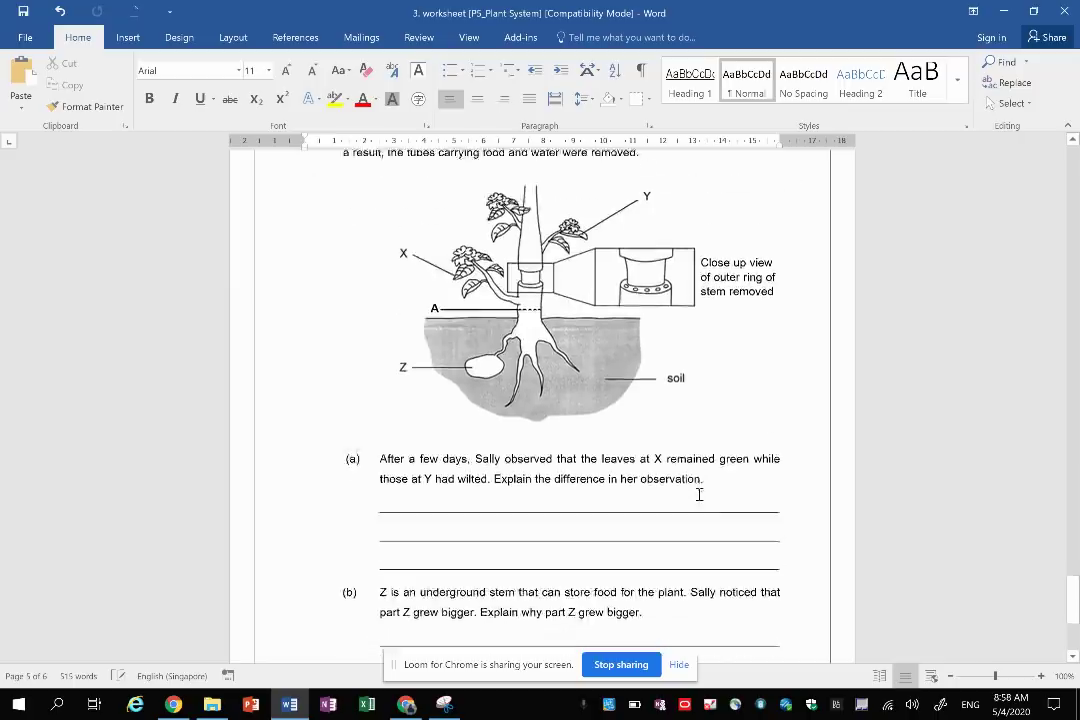
scroll(640, 440, "down", 1)
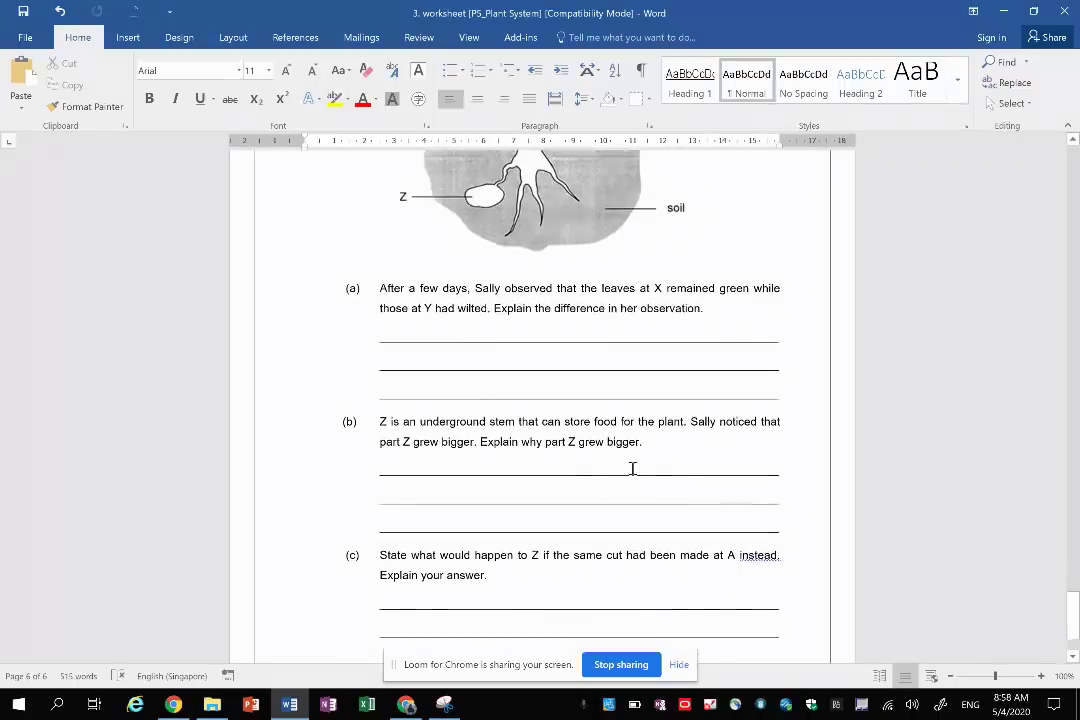
key("alt+Tab")
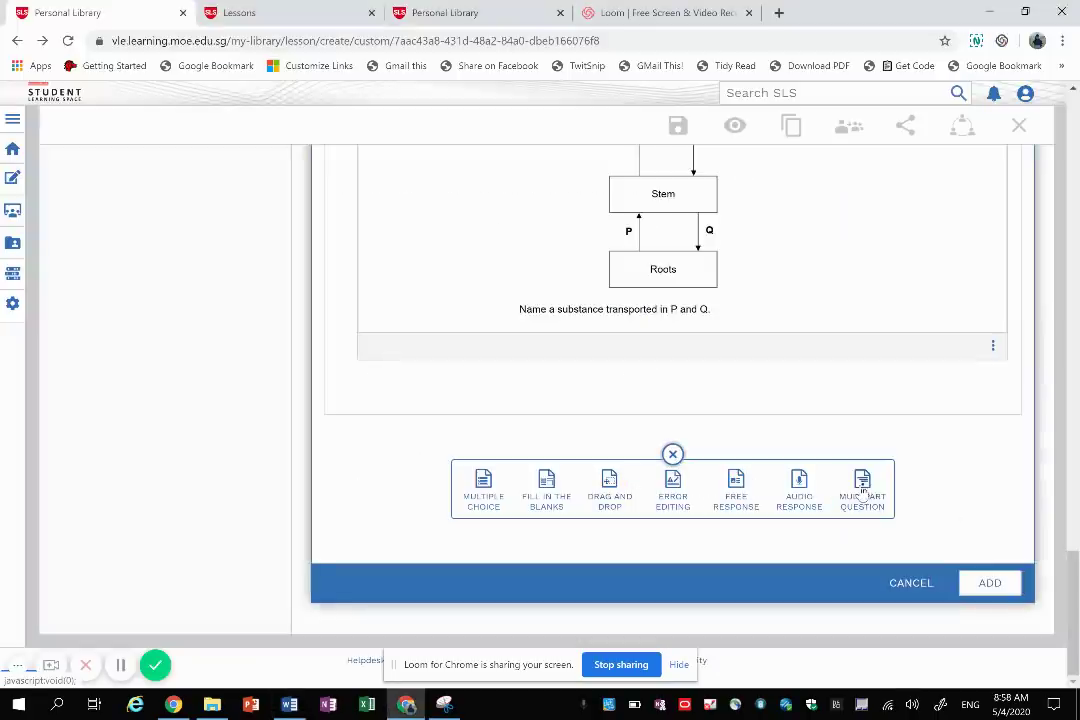
left_click(862, 490)
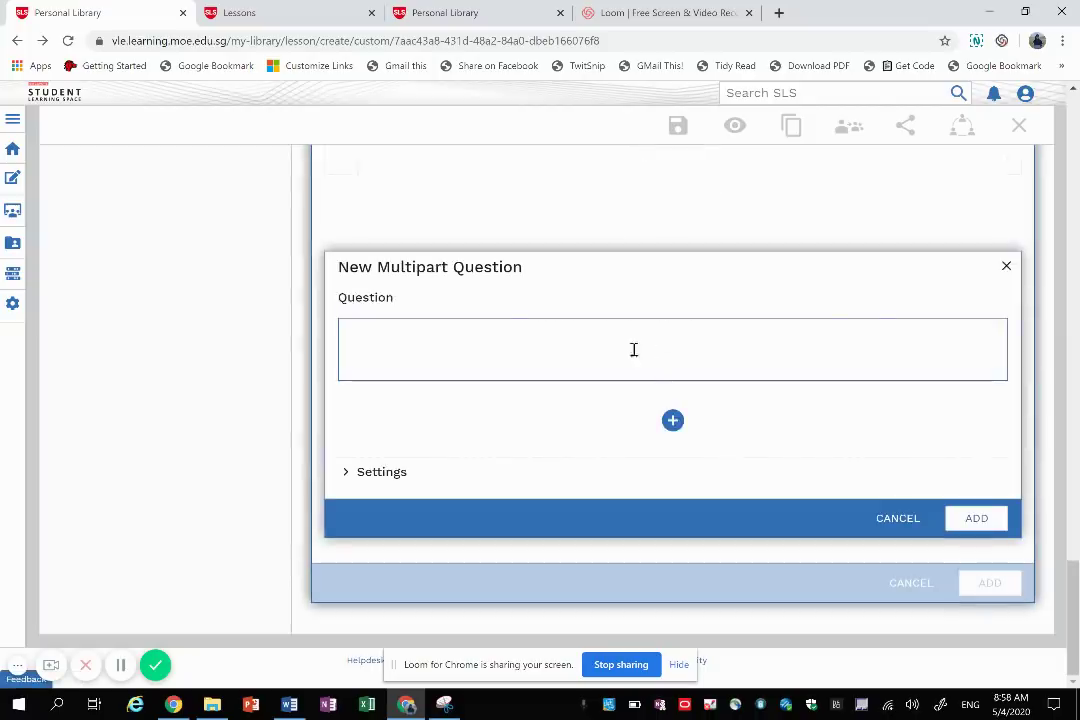
left_click(633, 349)
key("alt+Tab")
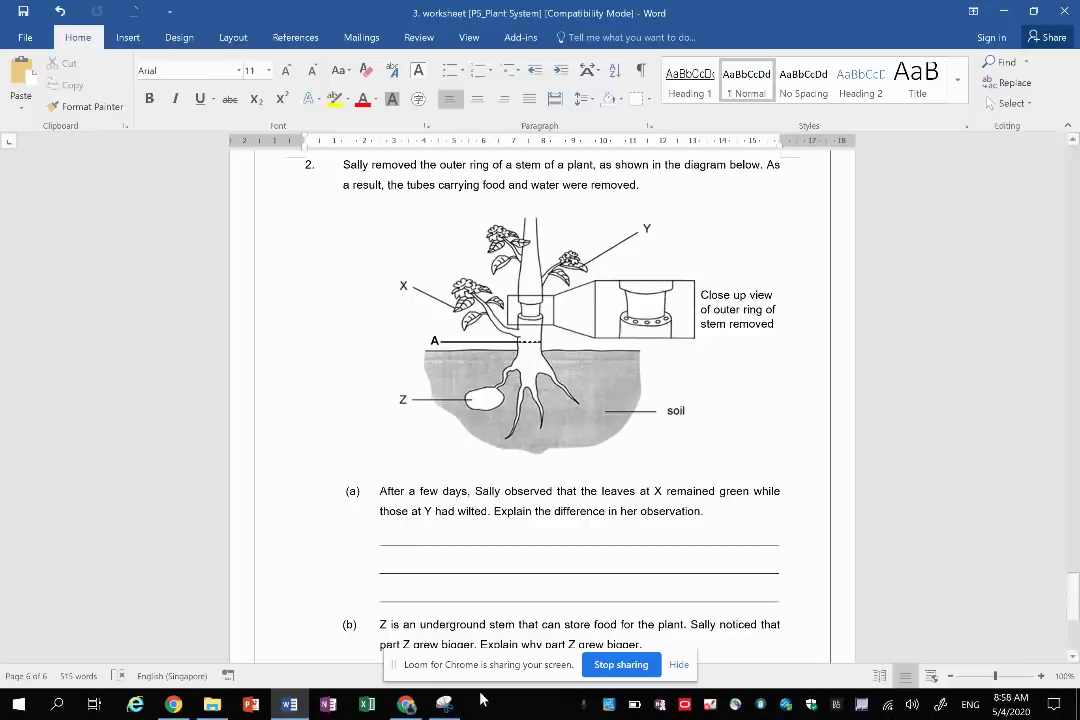
Snip question 2 together with its stem-ring plant diagram
left_click(444, 704)
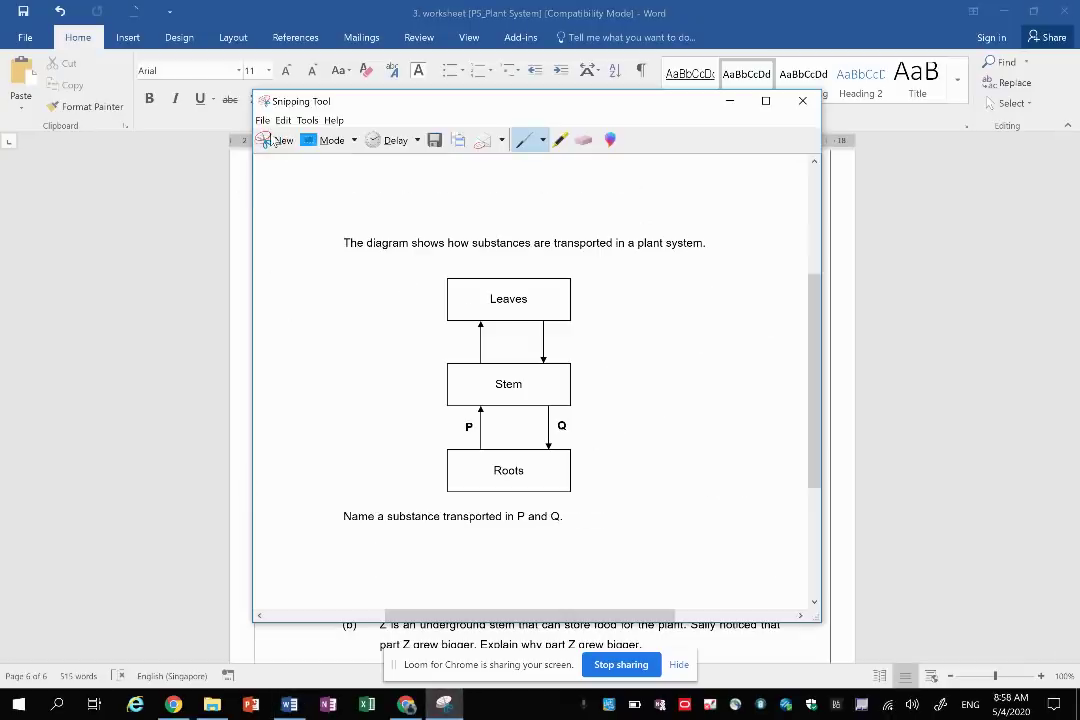
left_click(272, 141)
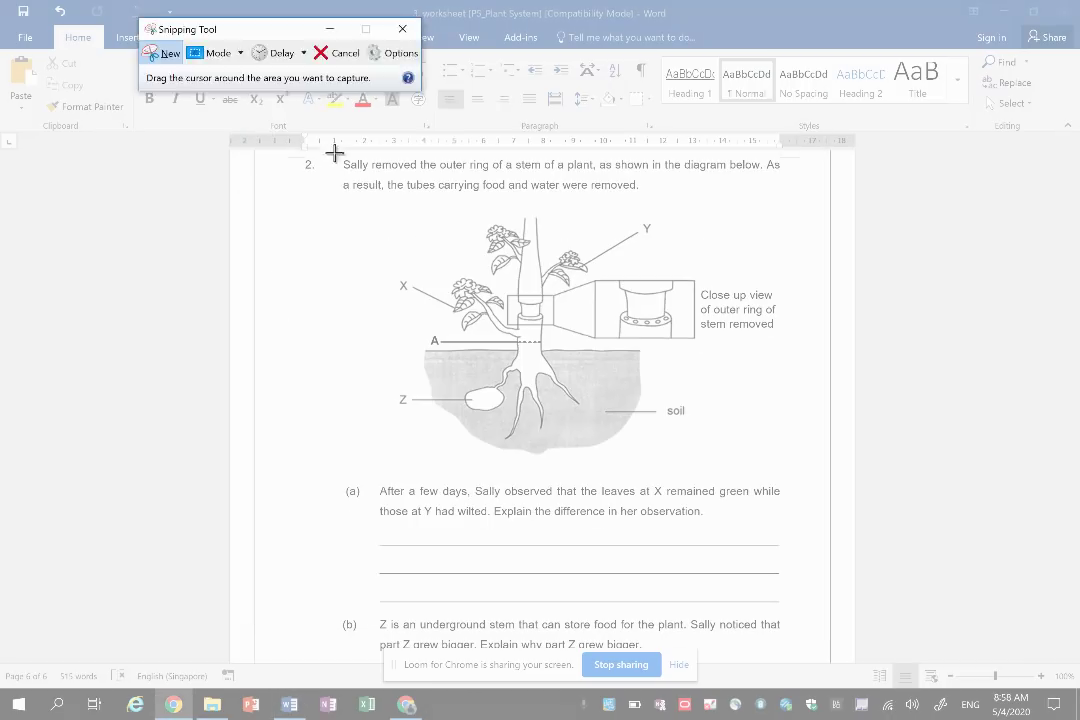
left_click_drag(332, 154, 789, 464)
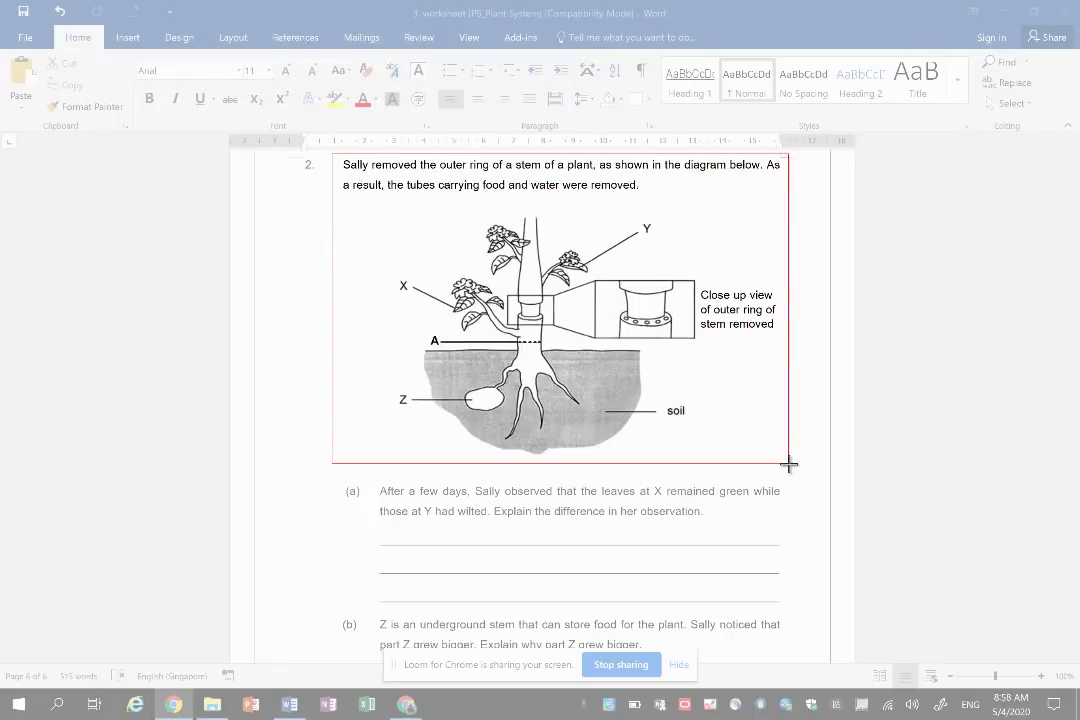
left_click_drag(789, 464, 790, 466)
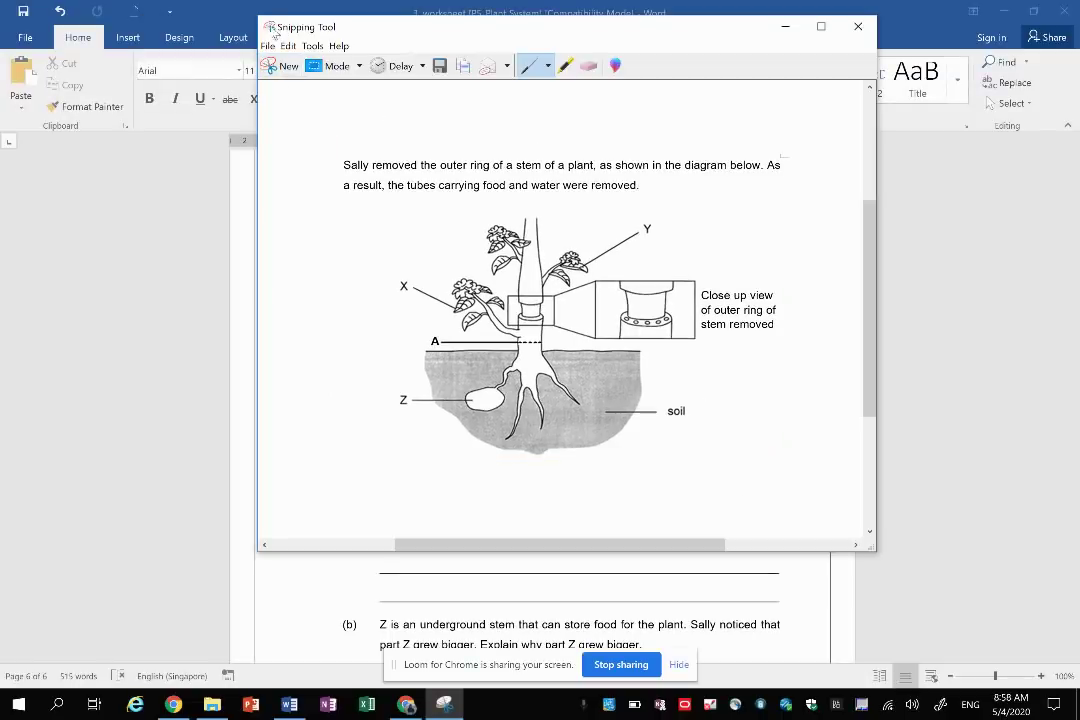
Save the snip as an image named qn2 and return to SLS
left_click(268, 45)
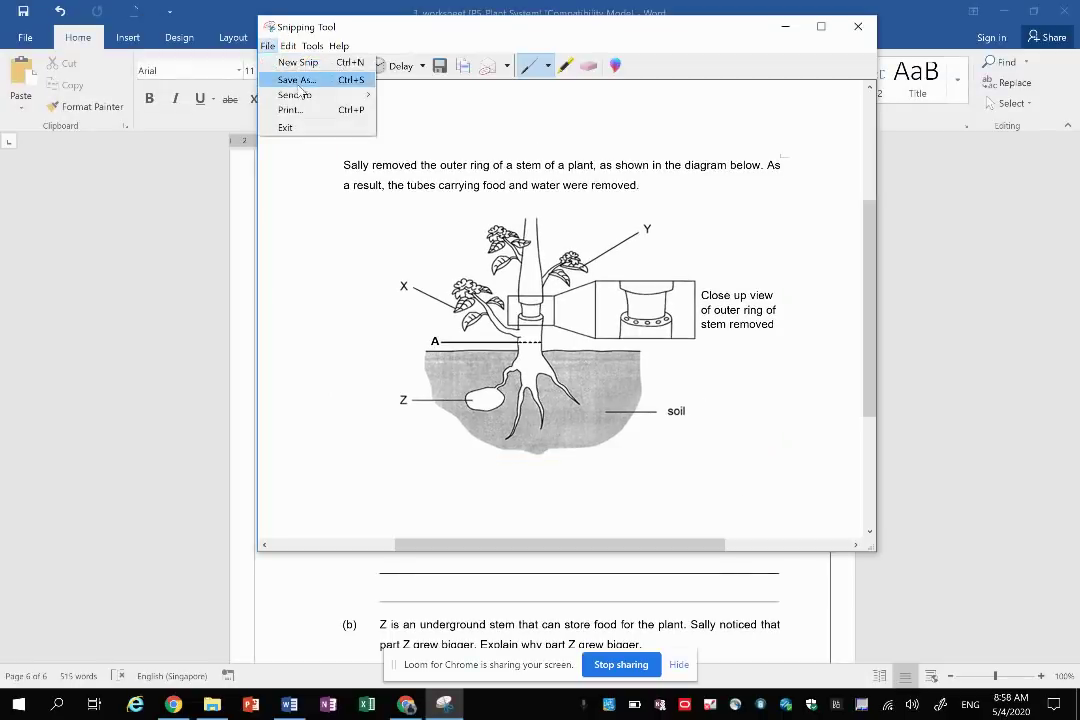
left_click(297, 83)
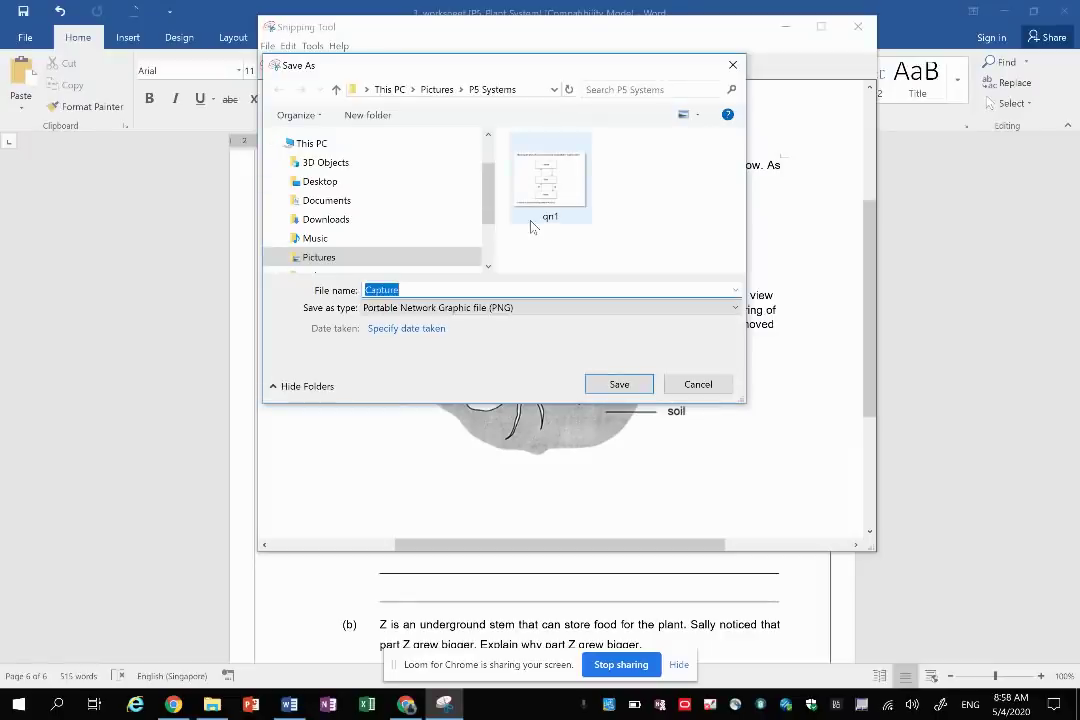
type("qn2")
key("Return")
key("alt+Tab")
key("alt+Tab")
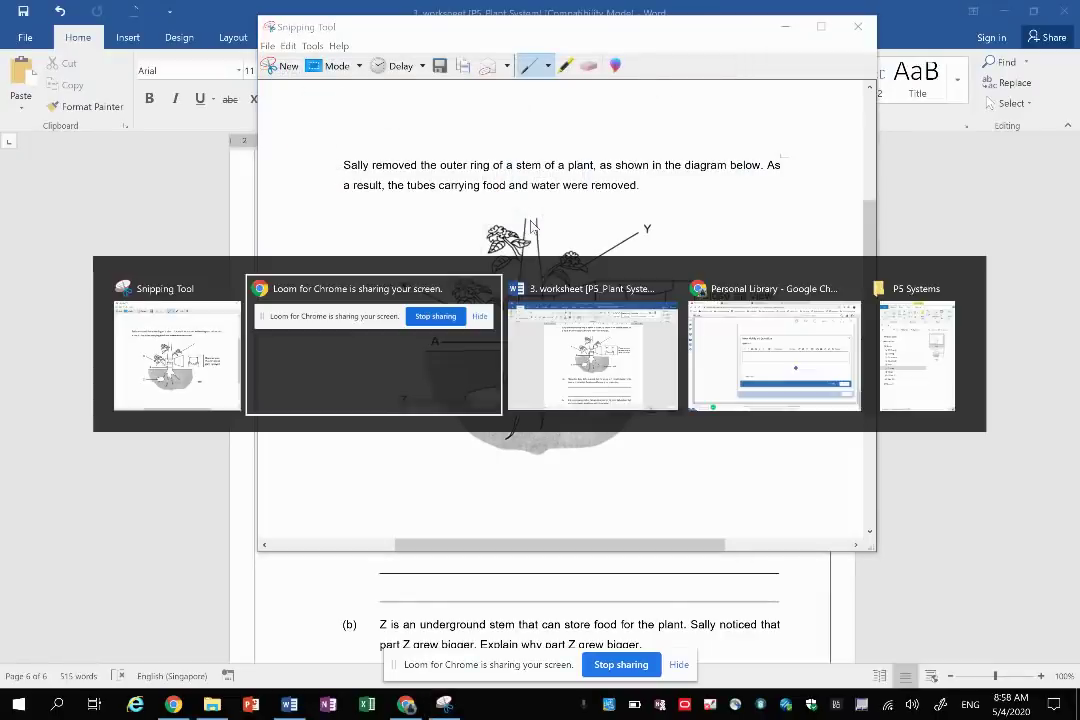
key("alt+Tab")
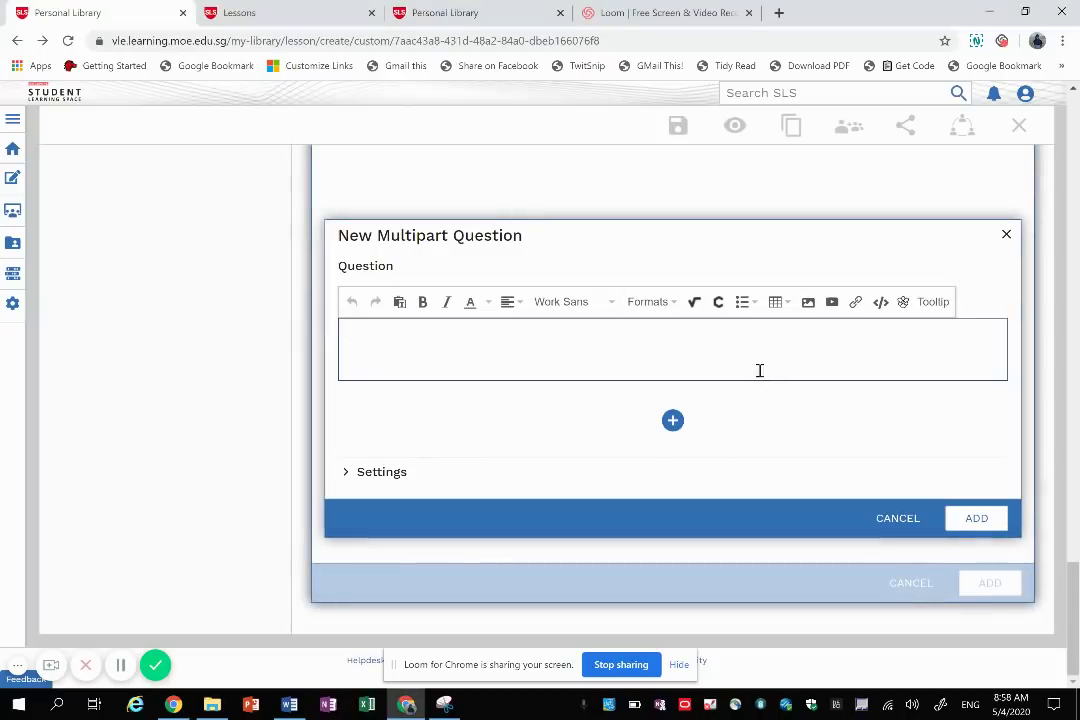
Upload the qn2 image into the multipart question's text
left_click(809, 302)
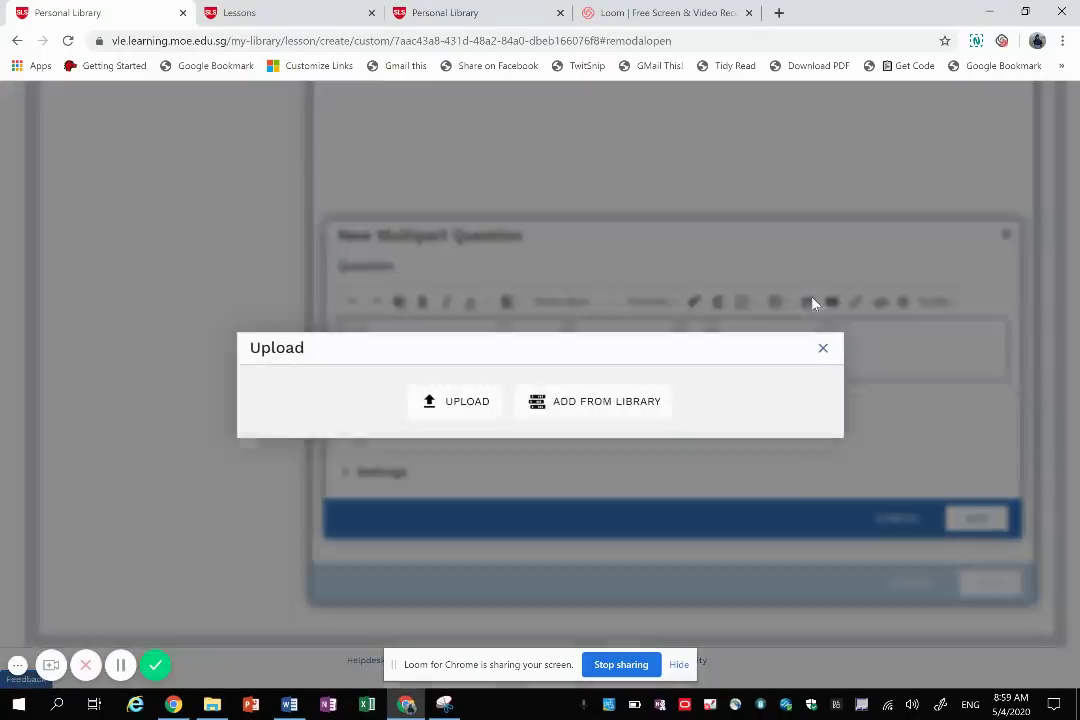
left_click(458, 403)
key("alt+Tab")
key("alt+Tab")
key("alt+Tab")
key("alt+Tab")
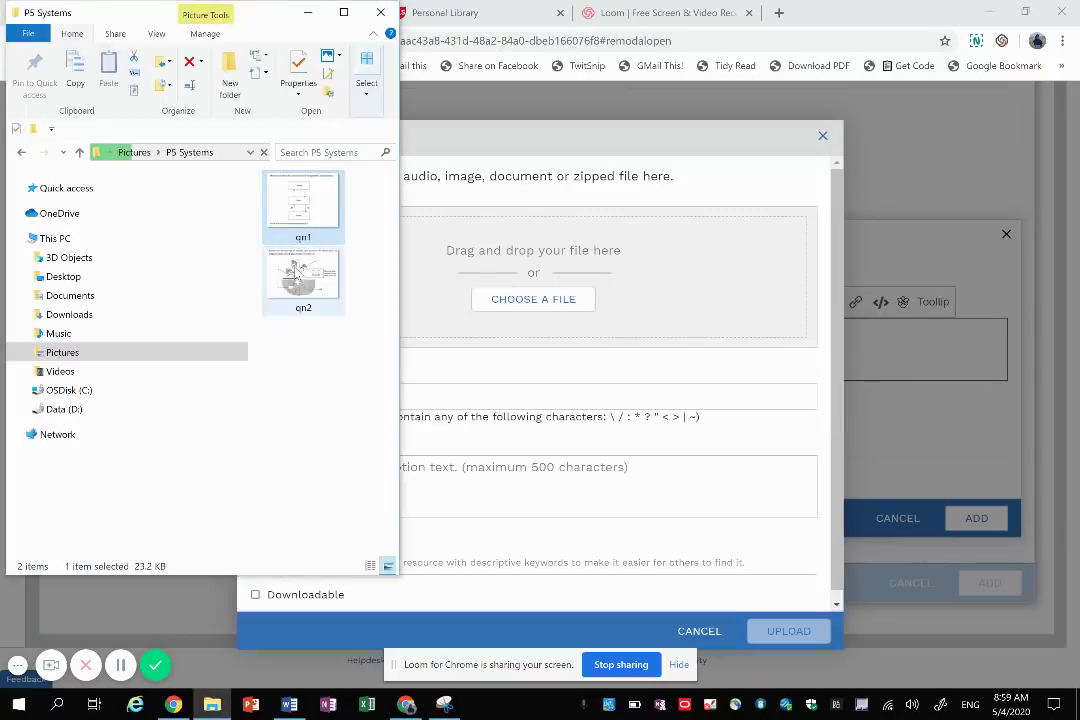
left_click_drag(295, 275, 616, 277)
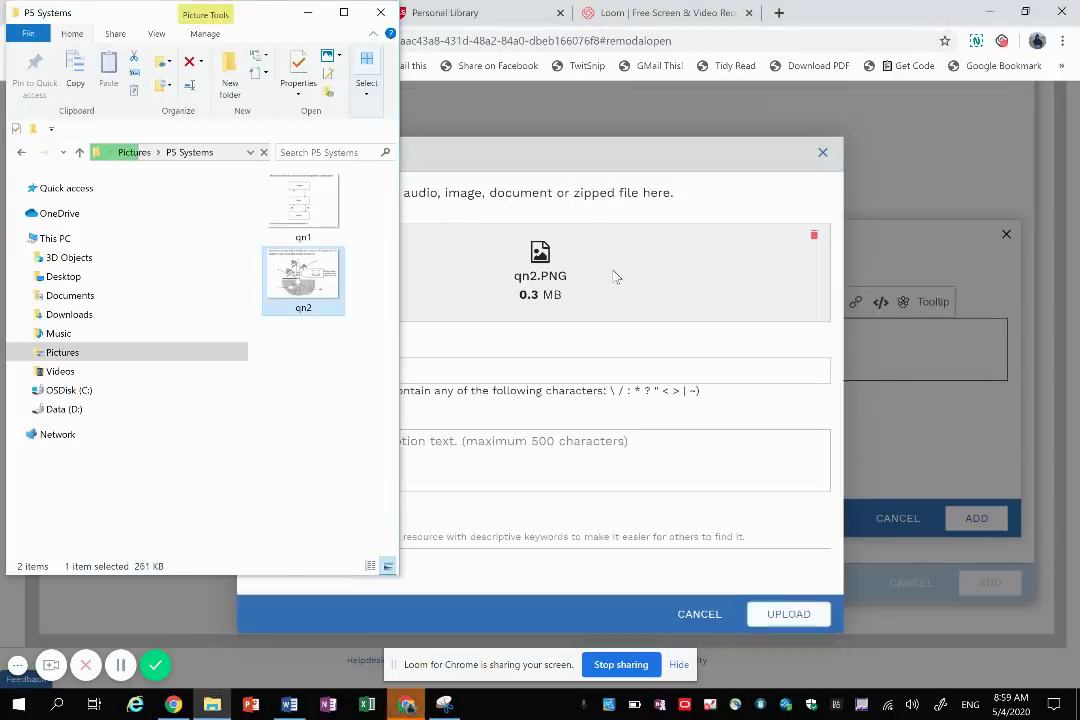
left_click(795, 614)
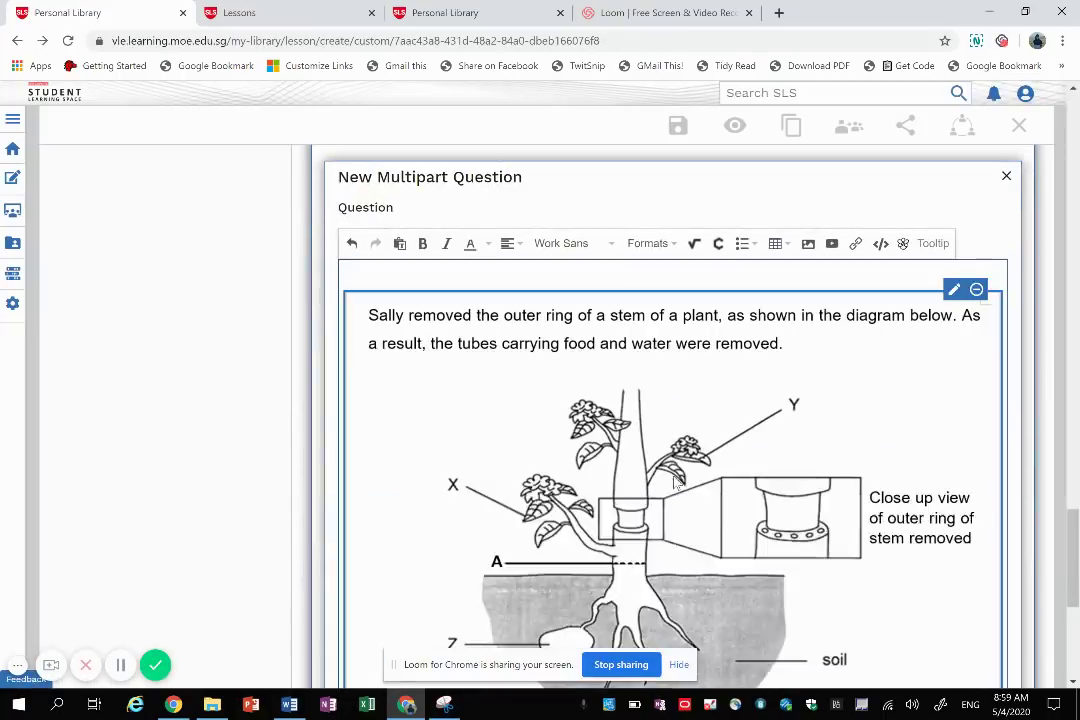
Shrink the inserted qn2 plant diagram using its corner handle
scroll(709, 477, "down", 1)
left_click(711, 463)
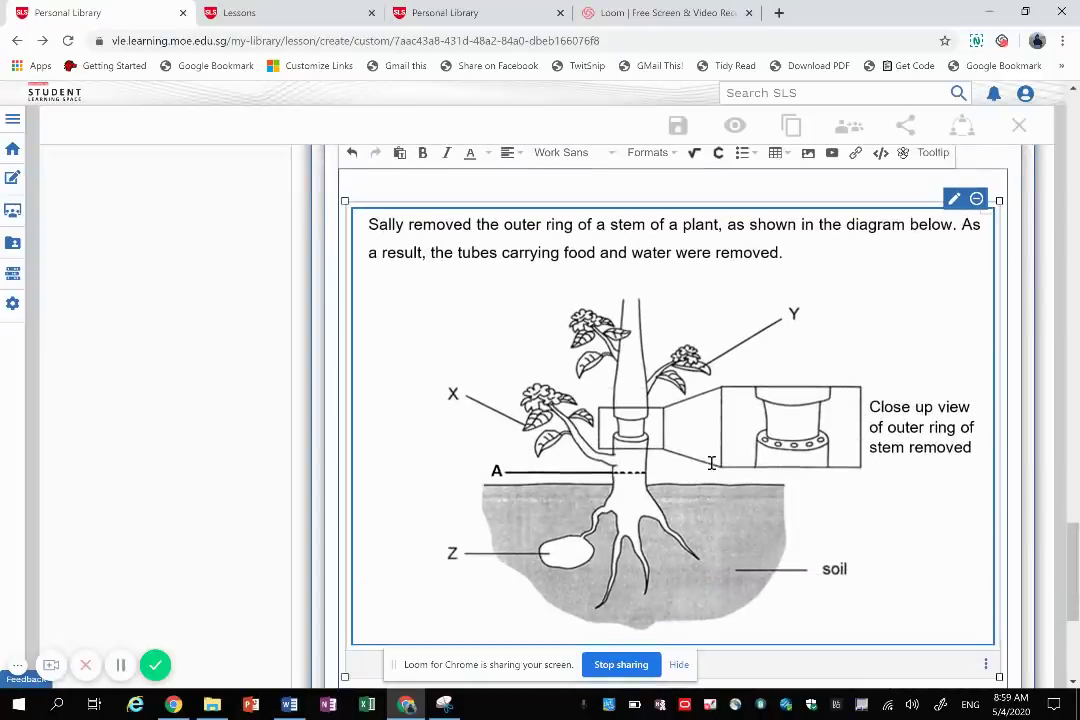
left_click_drag(992, 643, 697, 482)
Add a new free-response sub-question, created from scratch, to the multipart question
scroll(680, 475, "down", 2)
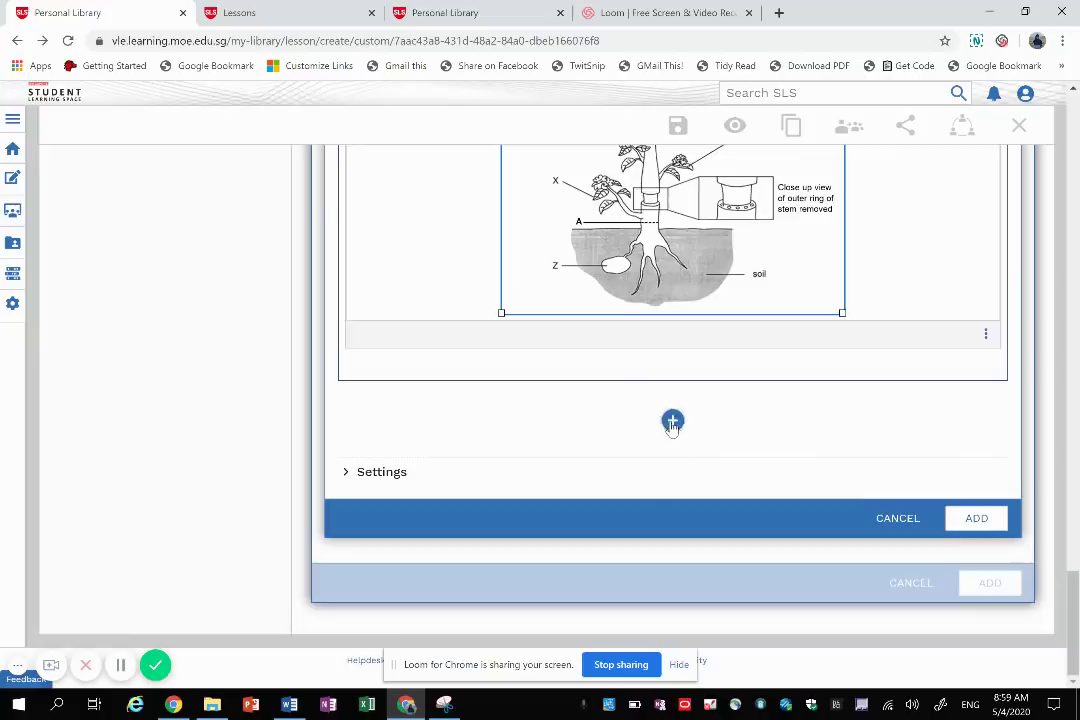
left_click(672, 422)
key("alt+Tab")
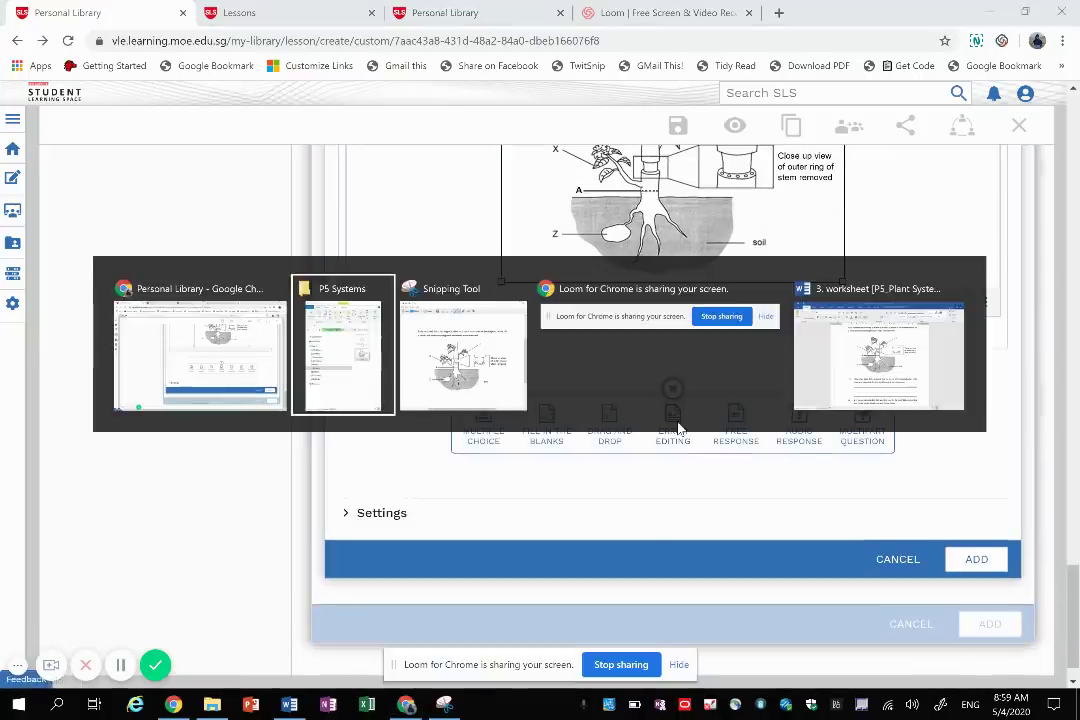
key("alt+Tab")
key("alt+Tab")
key("alt+Tab")
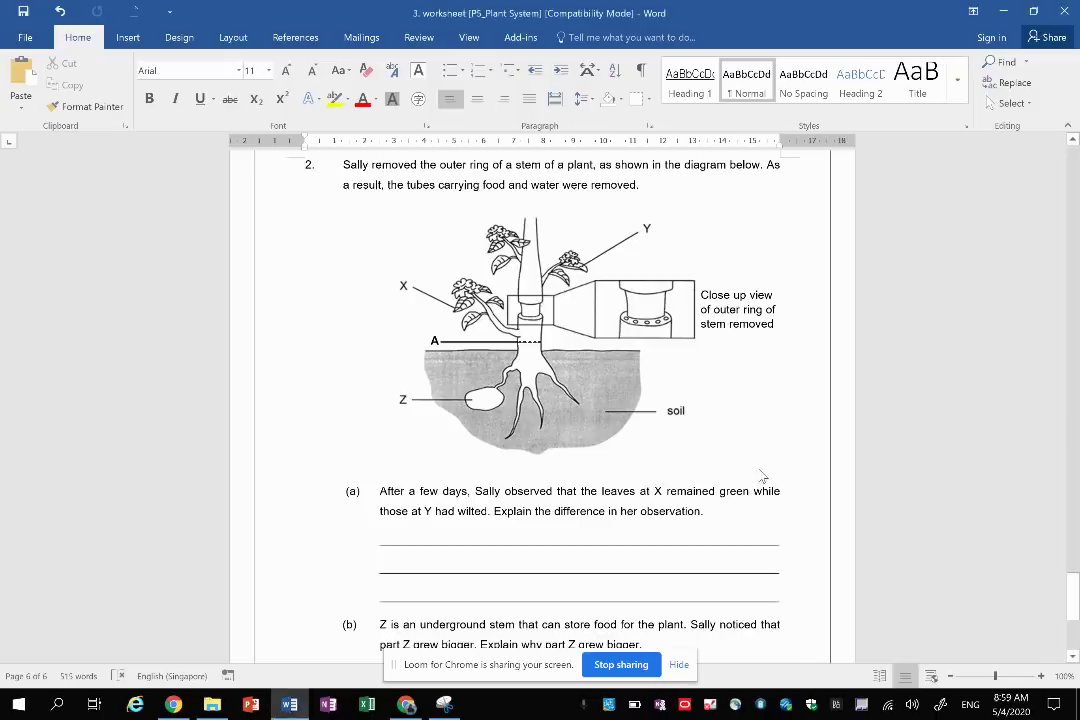
scroll(762, 476, "down", 5)
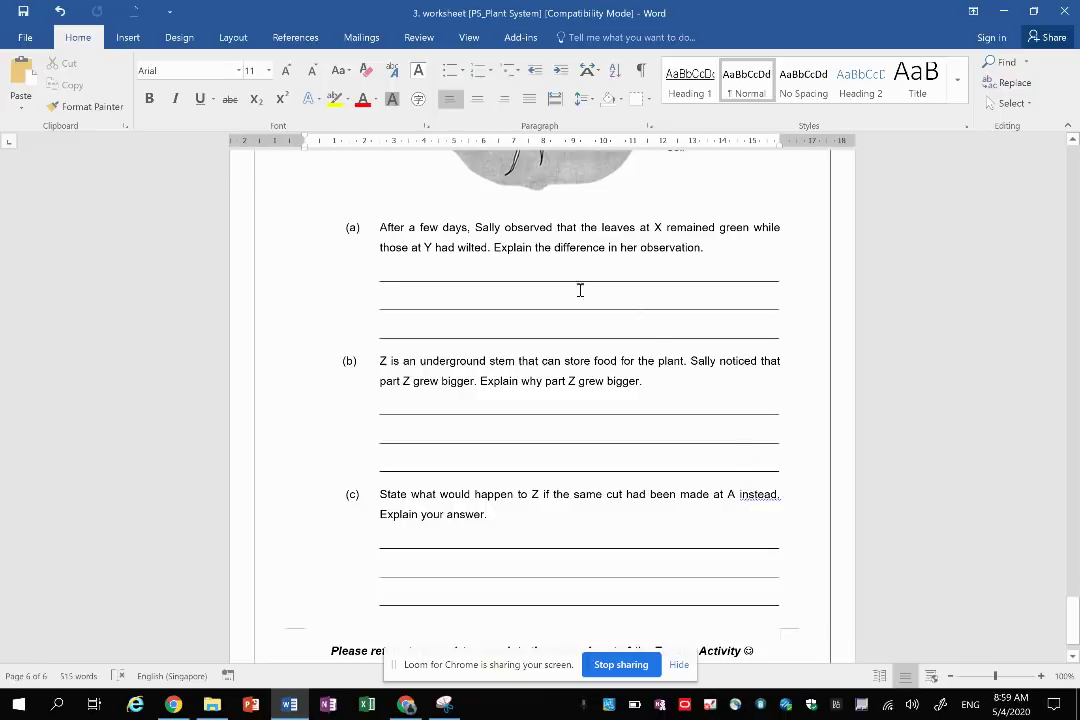
key("alt+Tab")
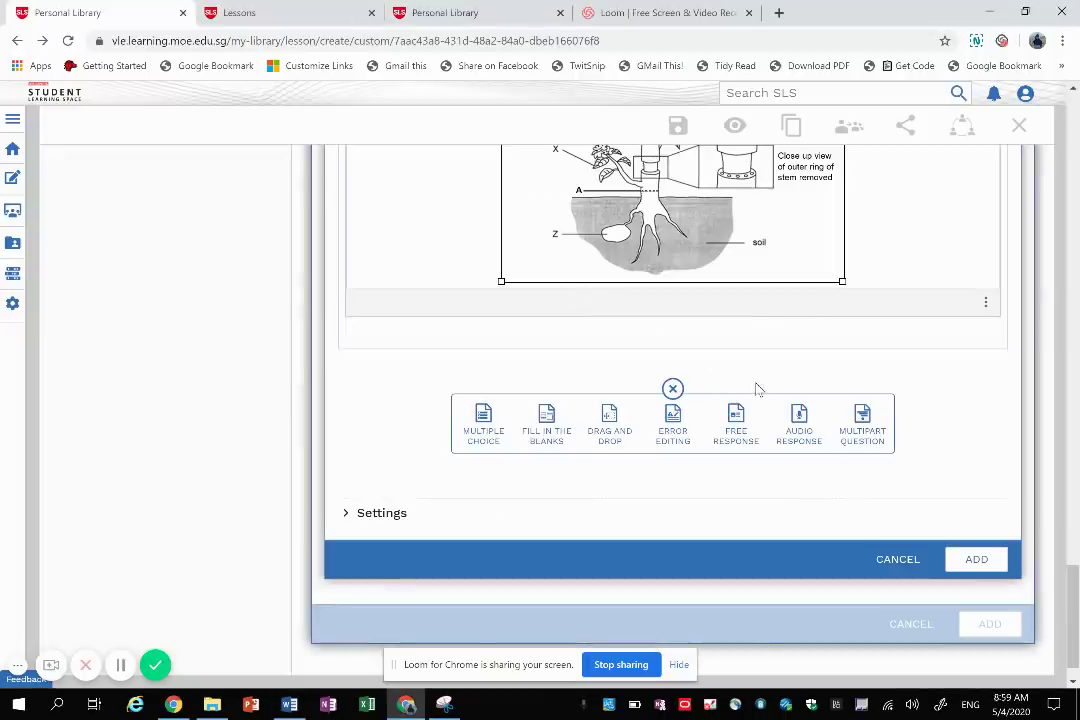
left_click(725, 421)
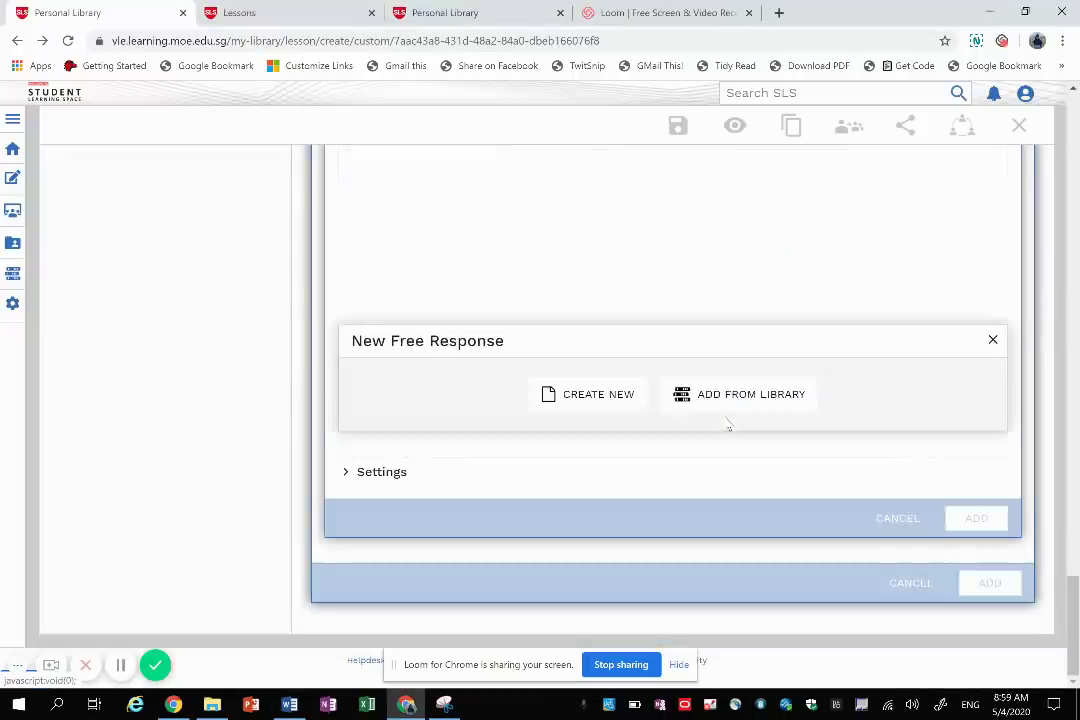
left_click(598, 400)
Paste part (a)'s text about the leaves at X and Y, copy the lesson tags, and add it
key("alt+Tab")
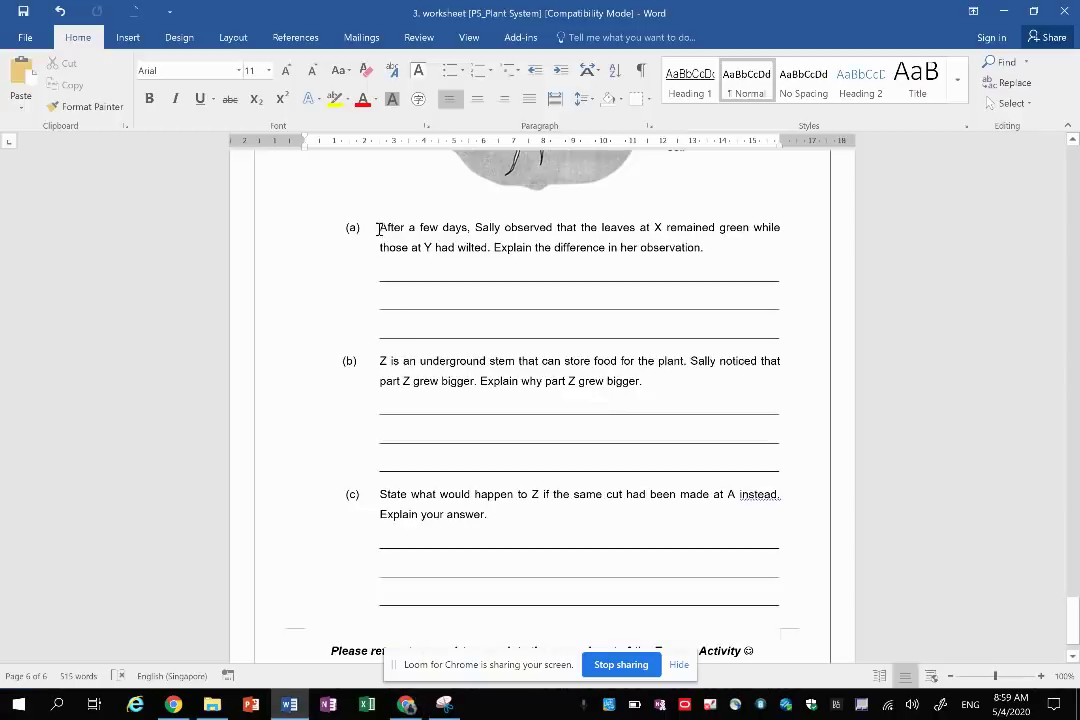
triple_click(534, 244)
key("ctrl+c")
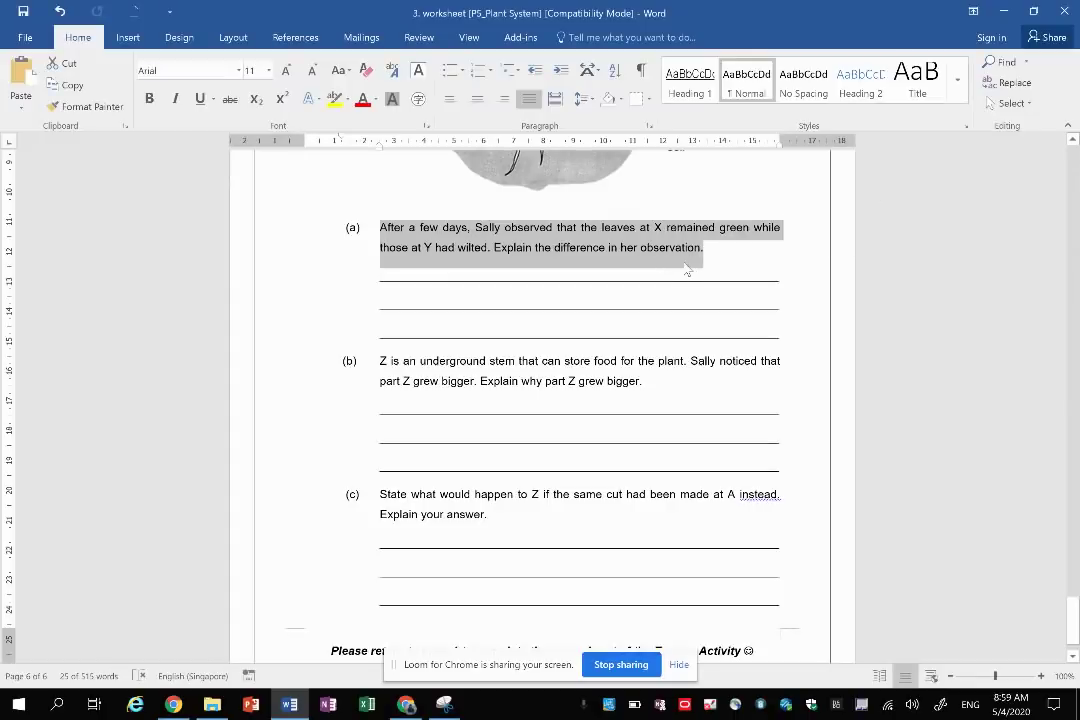
key("alt+Tab")
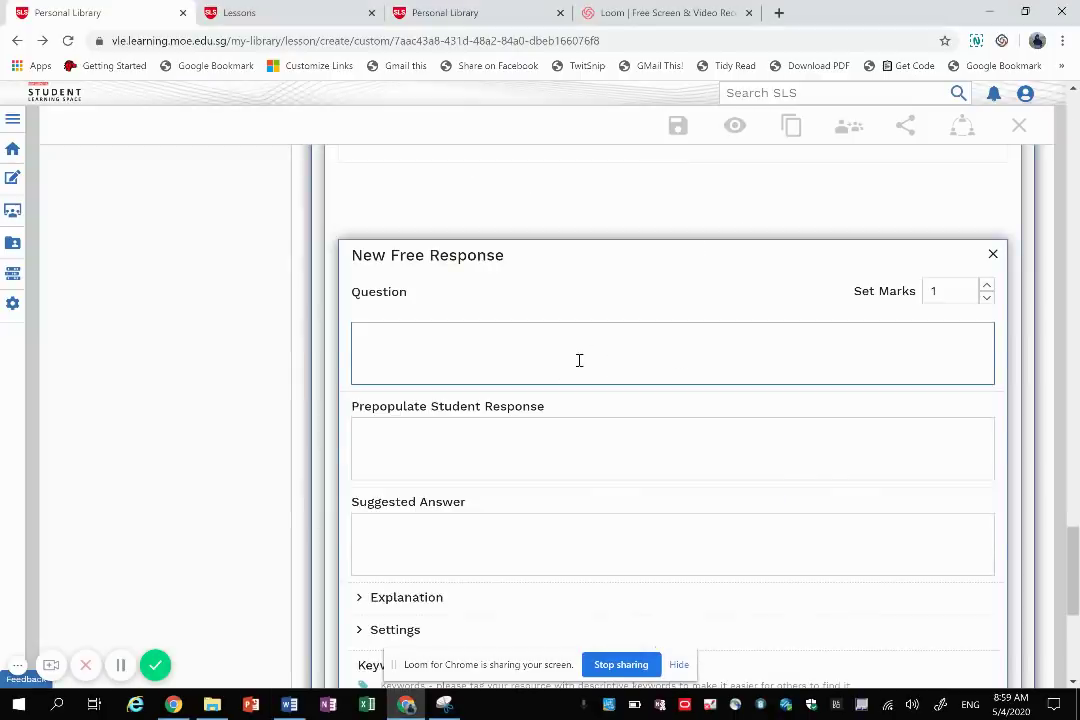
left_click(579, 362)
key("ctrl+v")
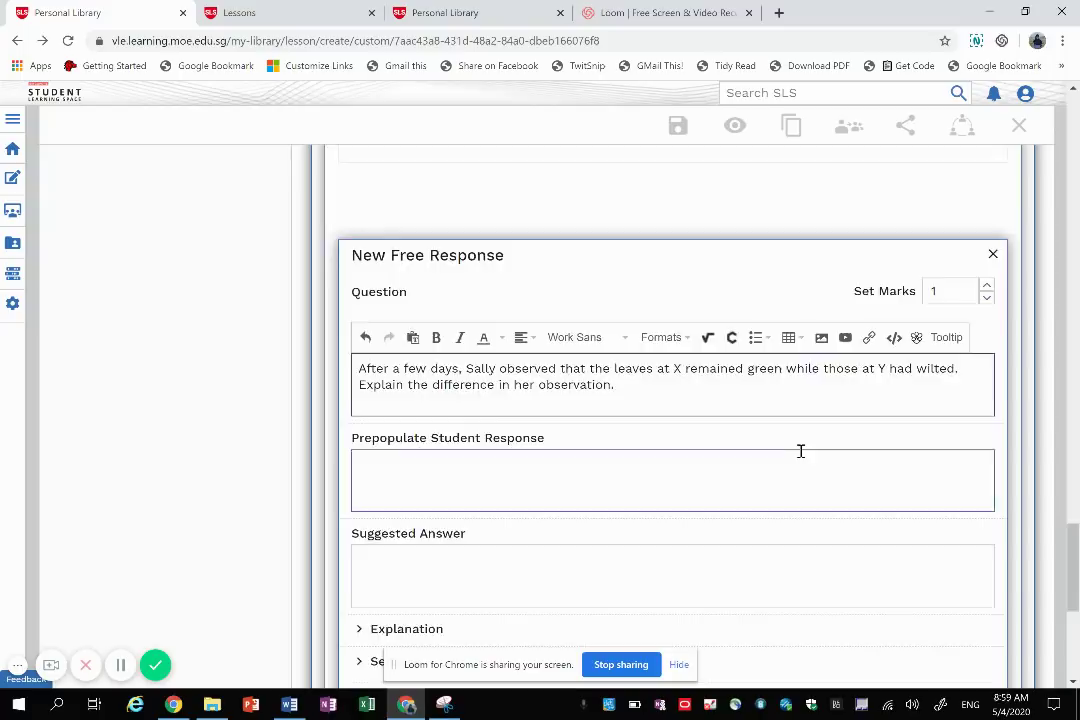
scroll(800, 451, "down", 3)
scroll(800, 451, "down", 1)
left_click(815, 518)
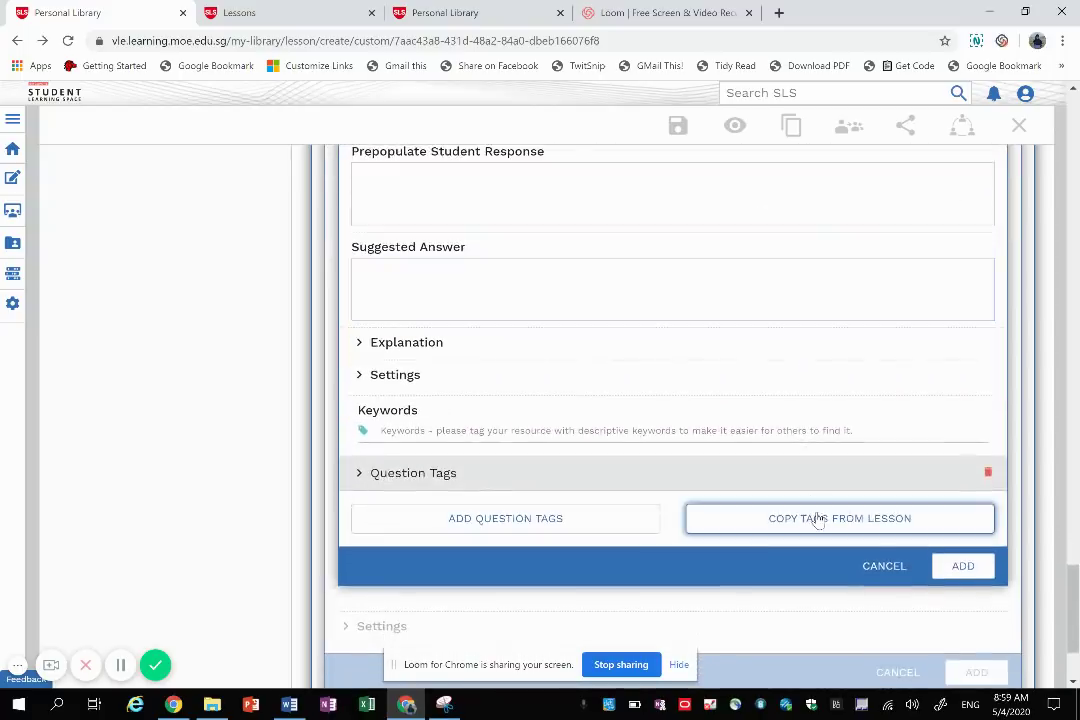
left_click(962, 570)
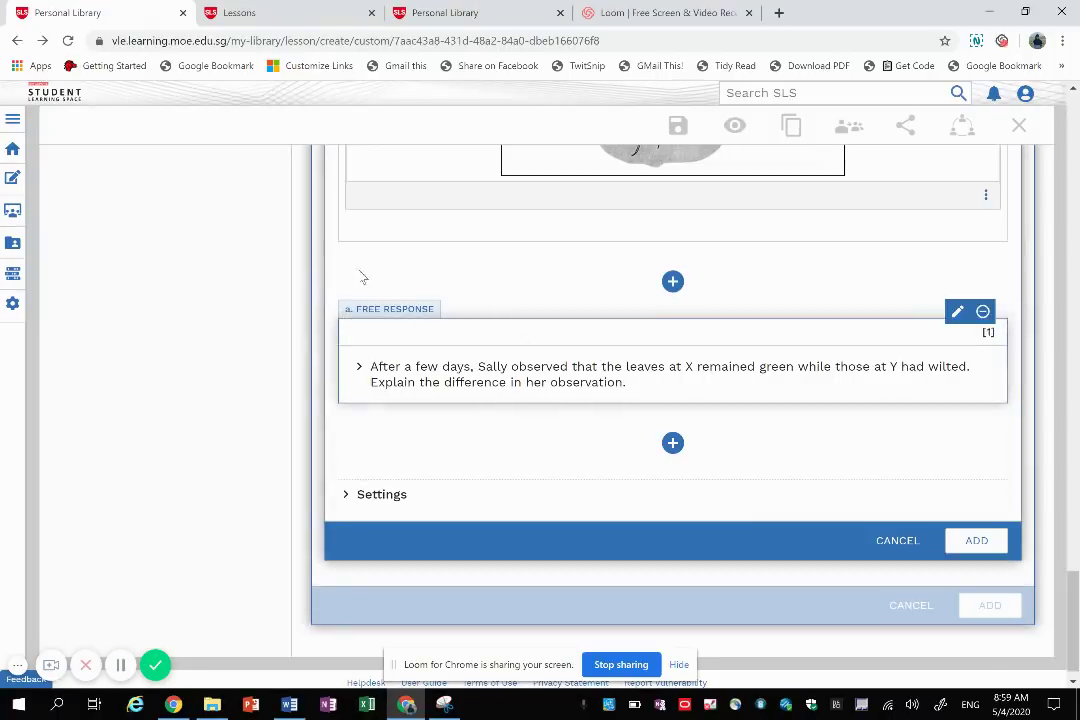
Check Q3 with parts a, b and c in the Topical worksheet preview, then go back to the editor
left_click(290, 10)
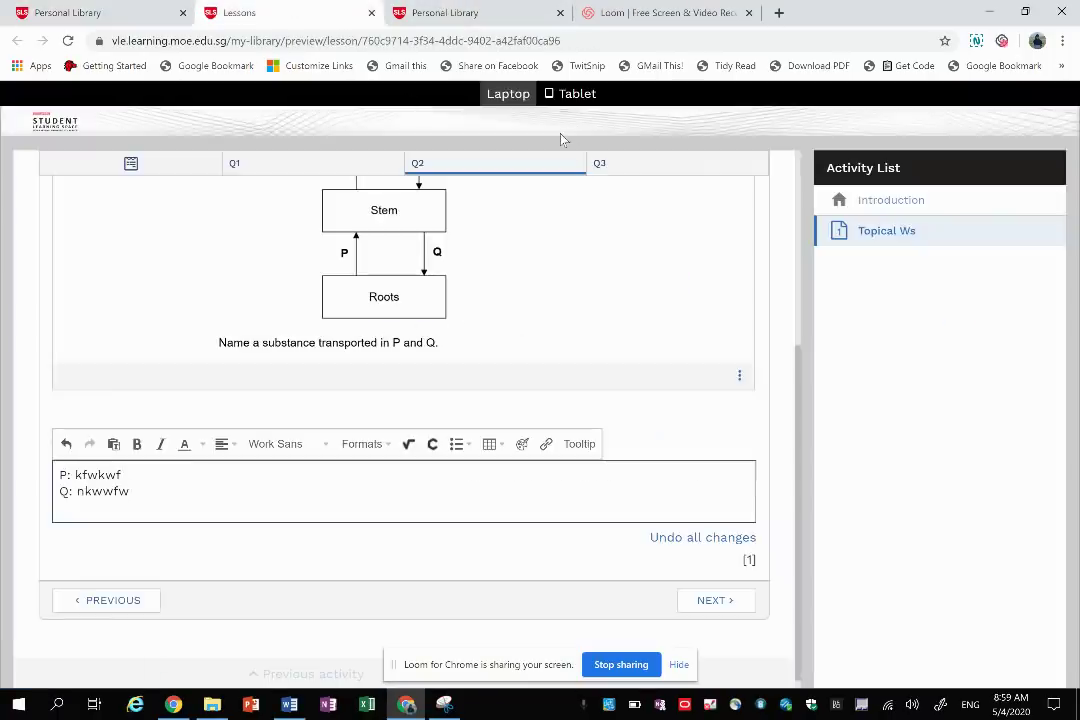
left_click(600, 163)
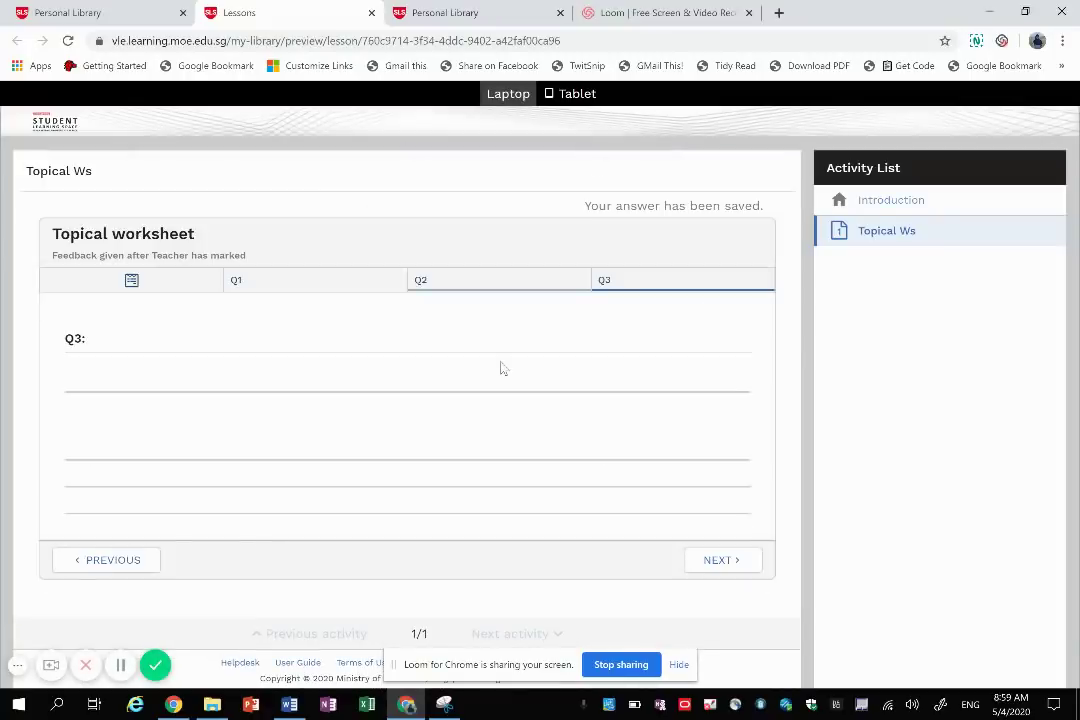
scroll(502, 366, "down", 5)
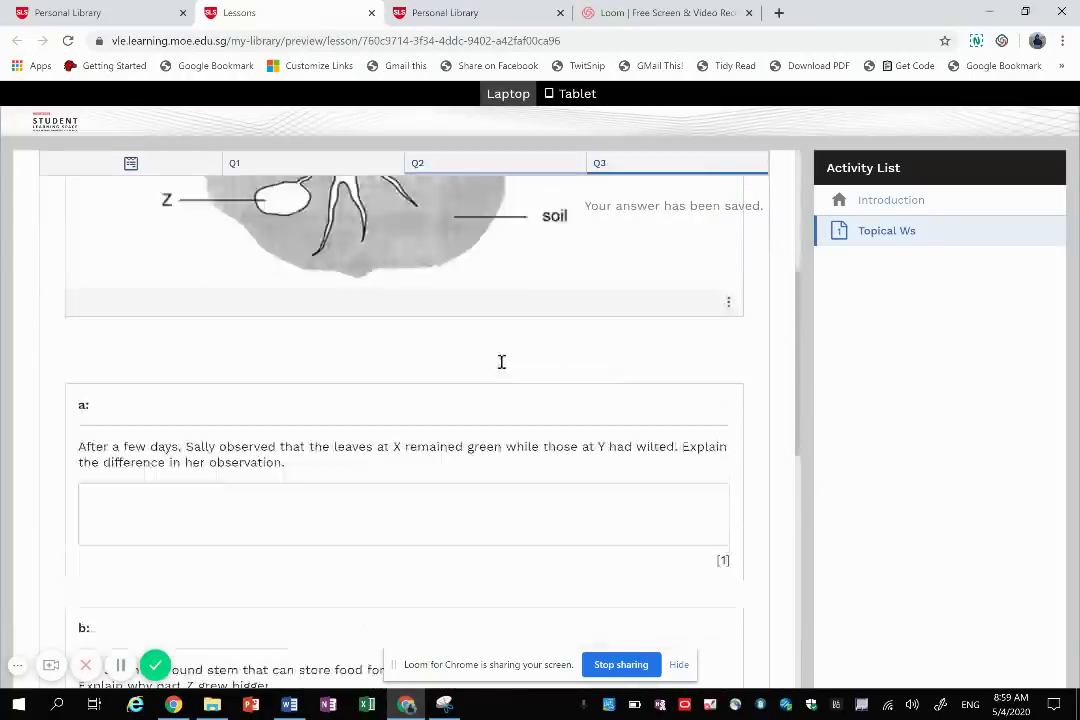
scroll(502, 364, "down", 4)
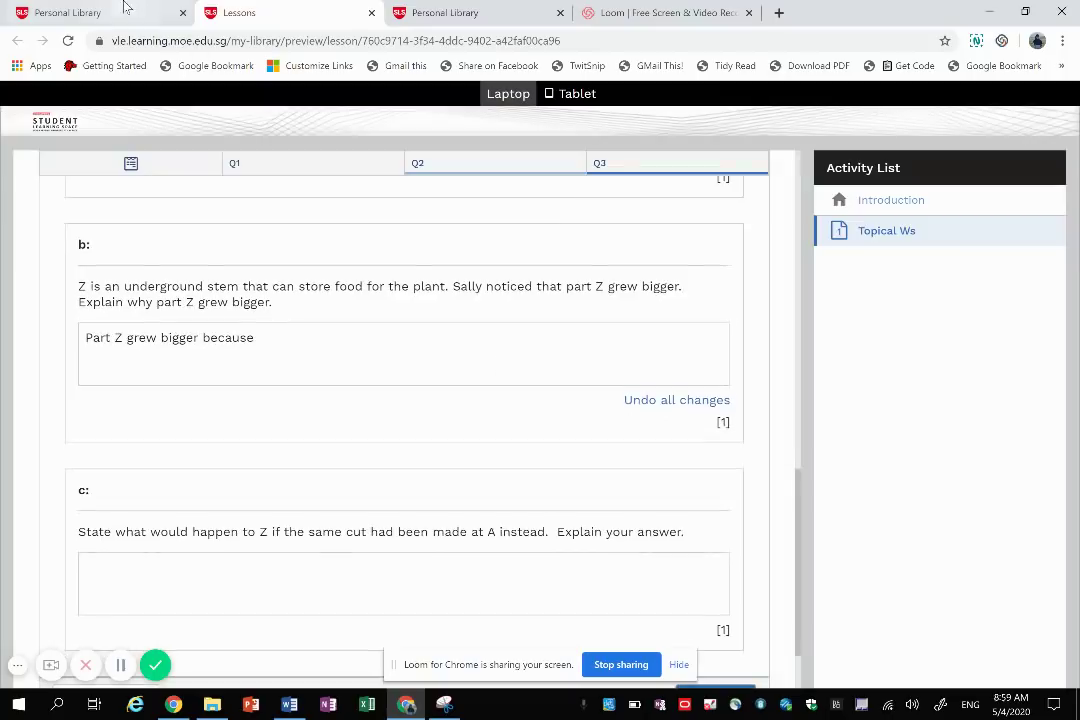
left_click(125, 8)
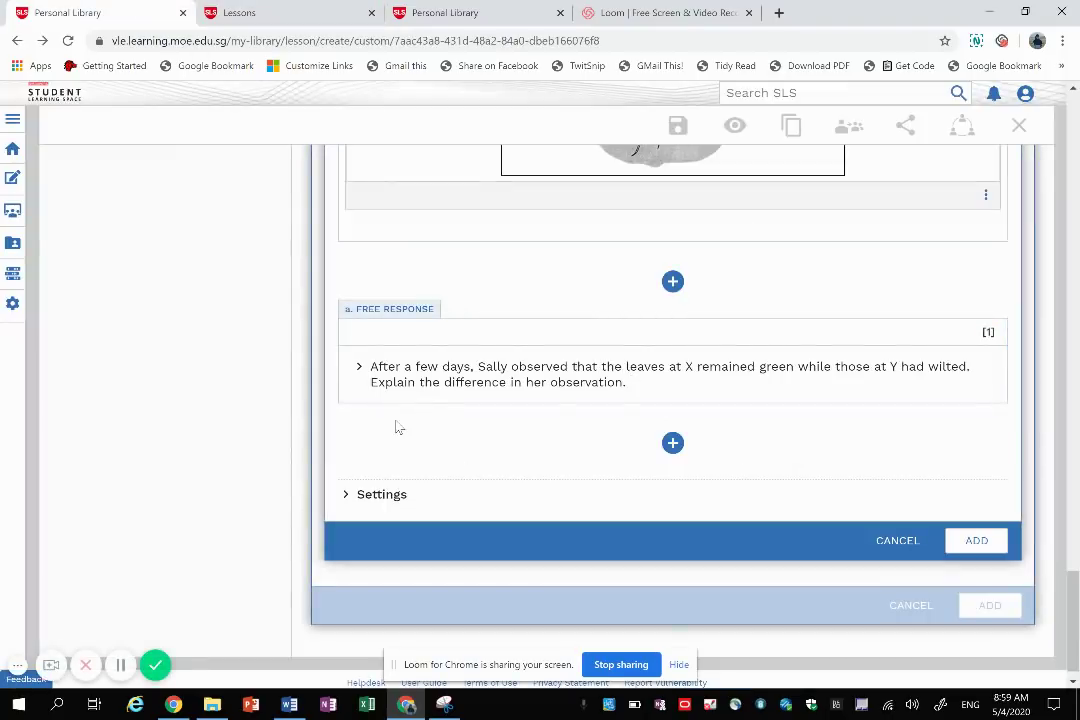
Confirm the free-response parts a, b and c of the diagram question
left_click(120, 664)
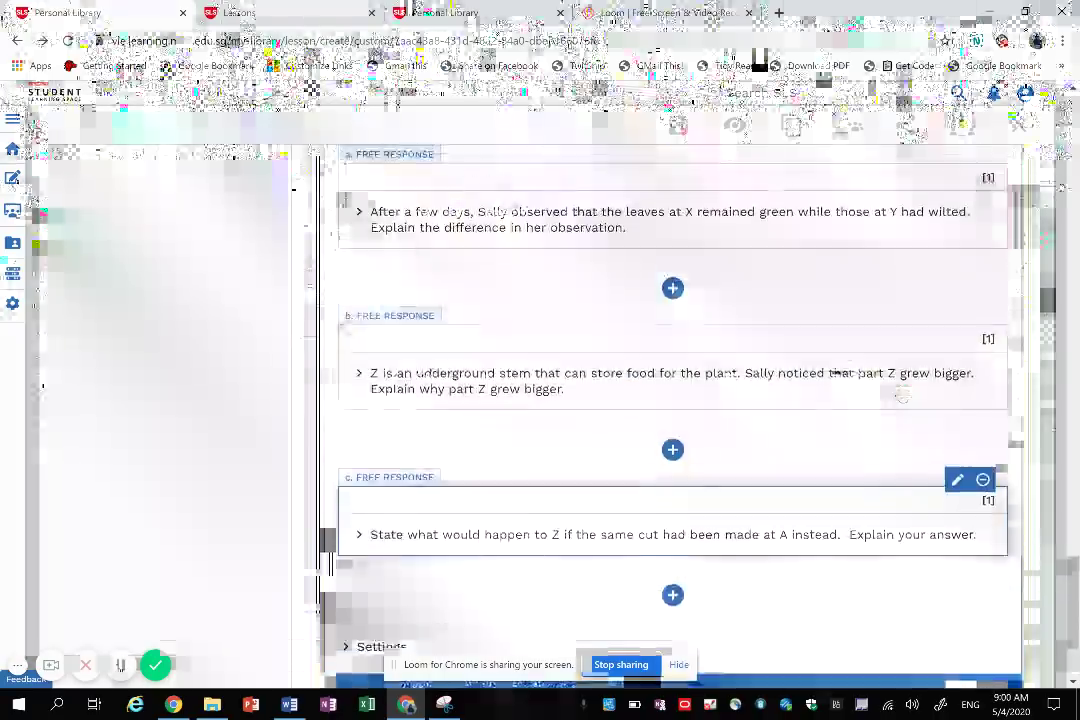
scroll(902, 391, "up", 2)
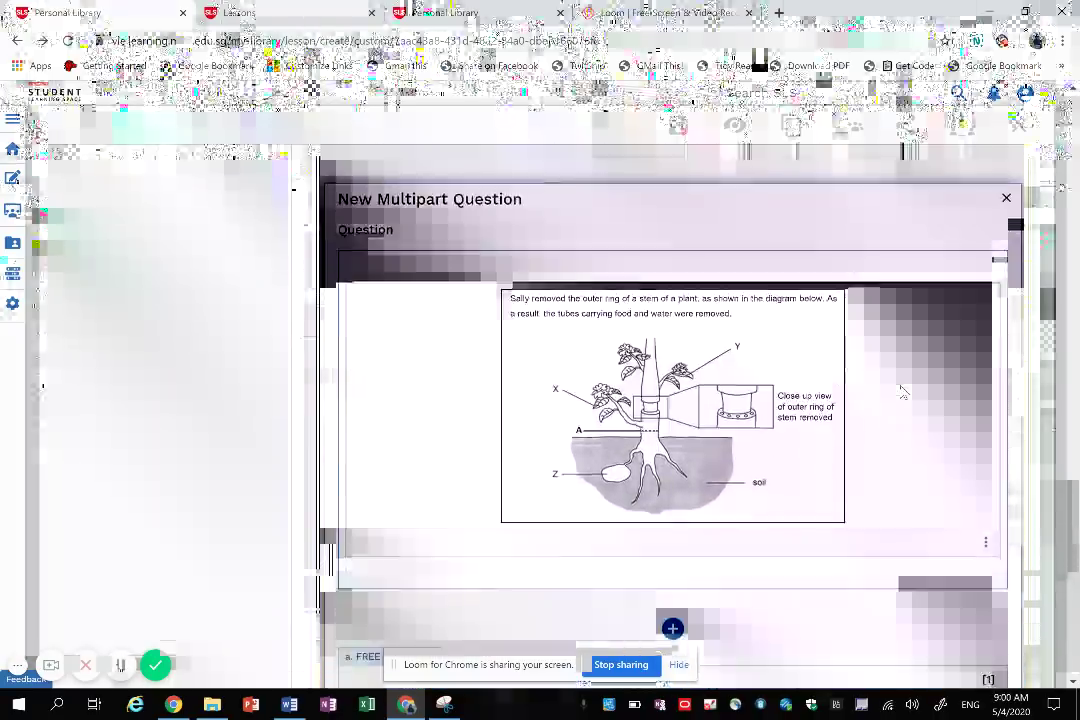
scroll(902, 391, "up", 2)
scroll(902, 391, "down", 5)
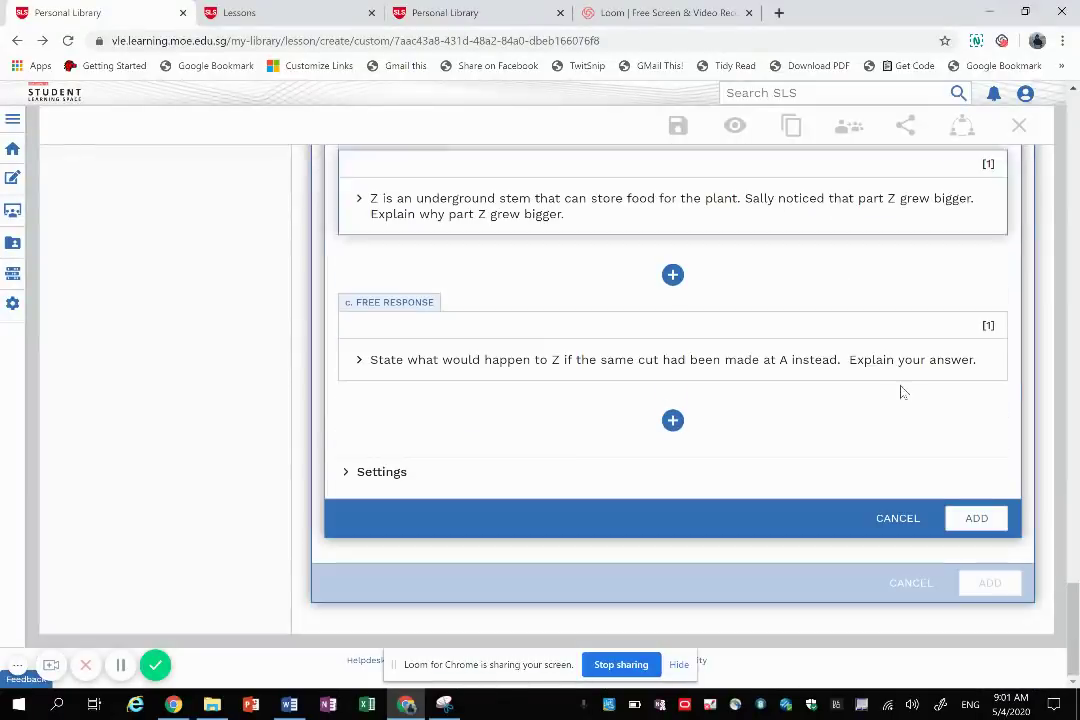
left_click(976, 517)
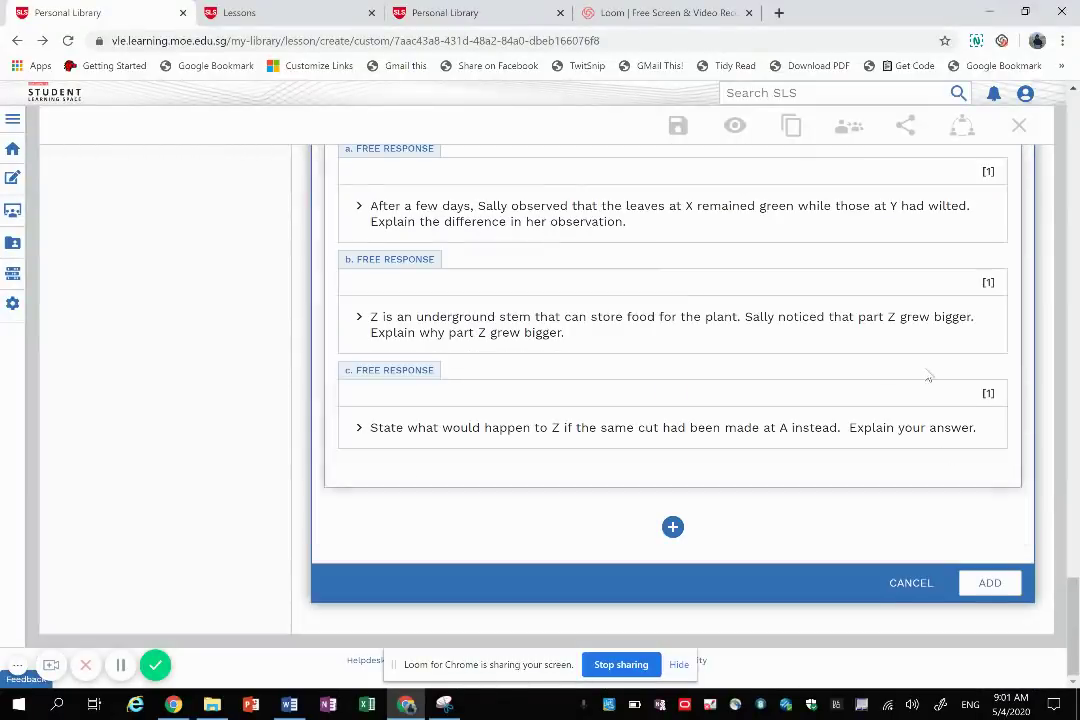
Add the finished multipart diagram question and save the lesson
scroll(928, 378, "up", 12)
scroll(928, 378, "down", 10)
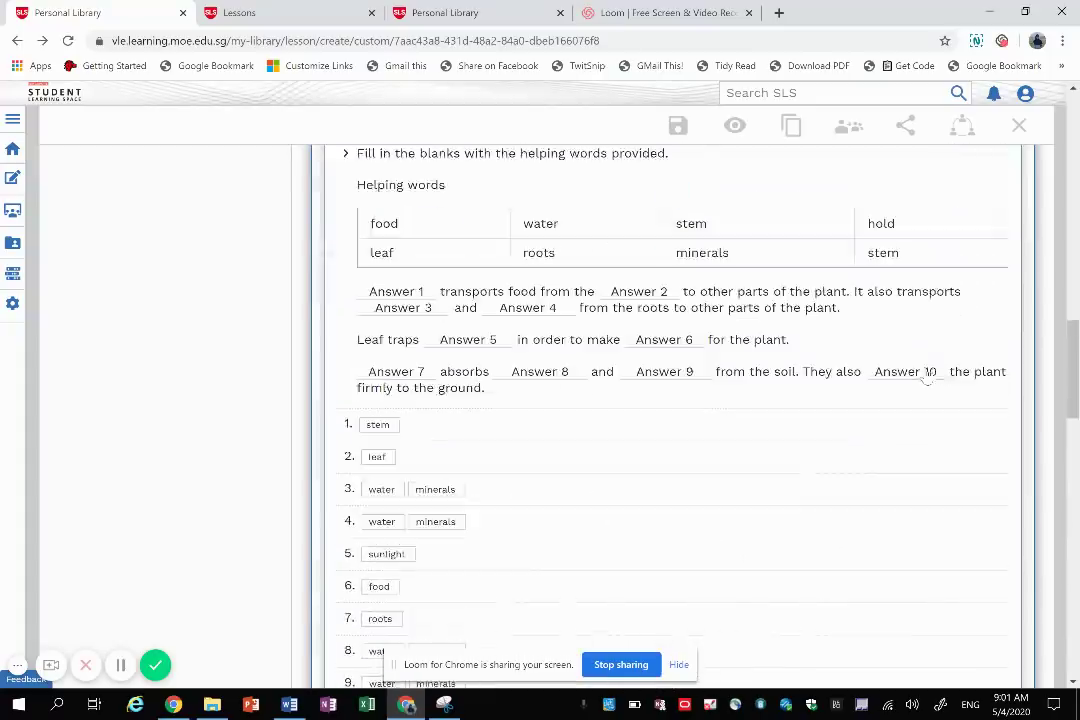
scroll(930, 385, "down", 3)
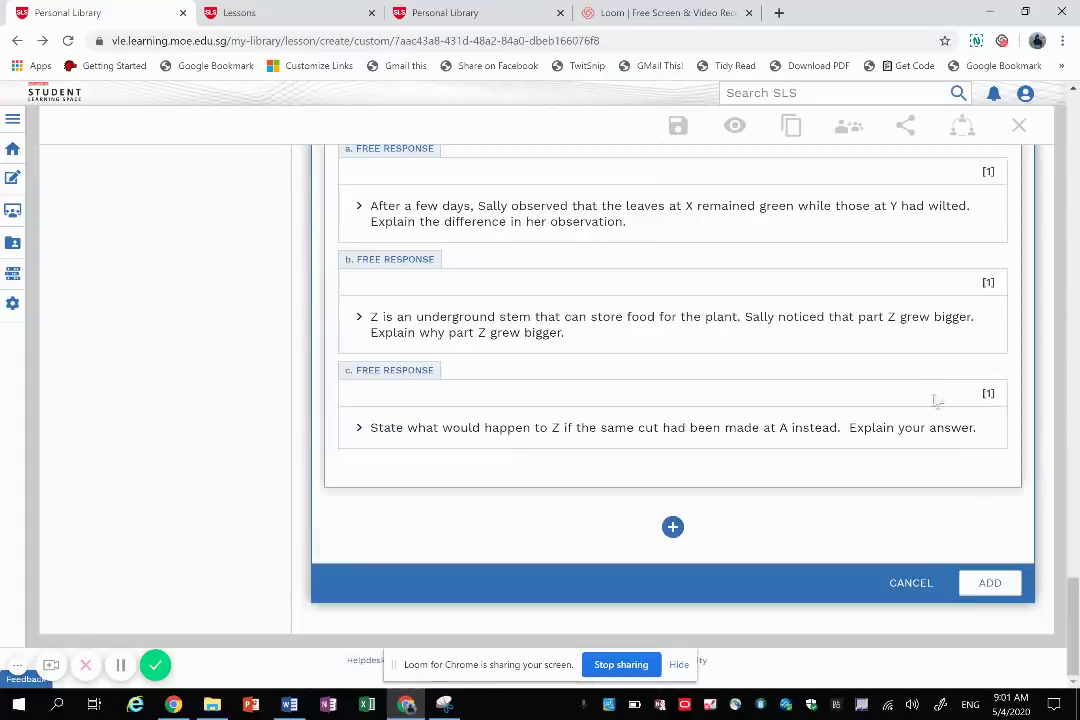
left_click(990, 583)
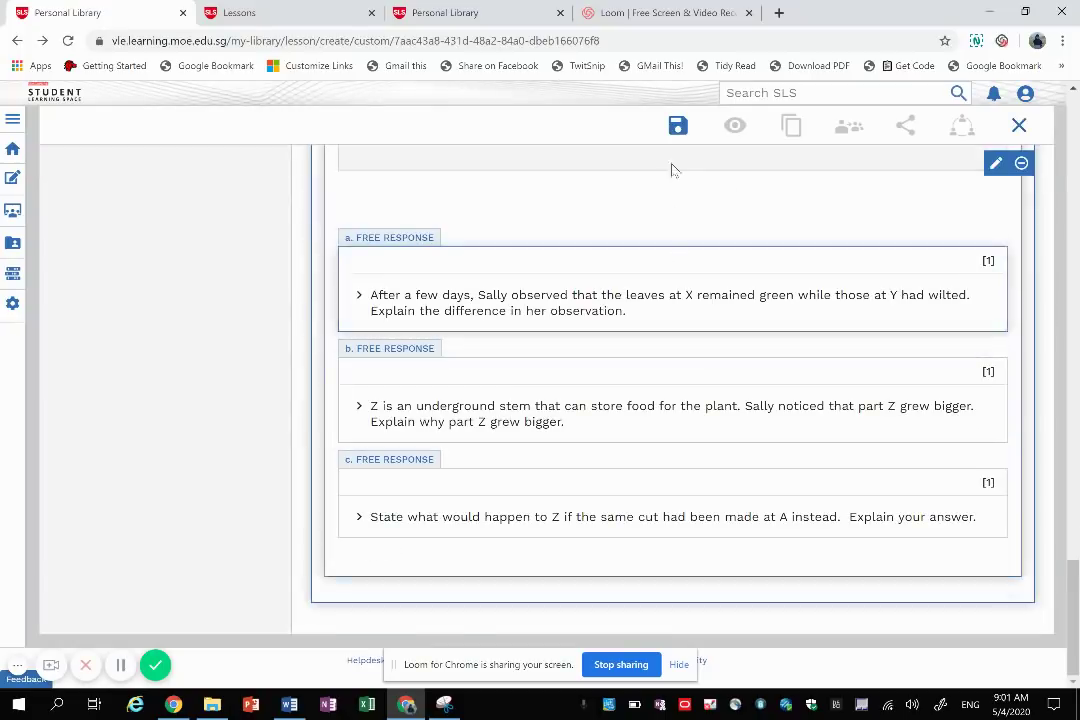
left_click(678, 128)
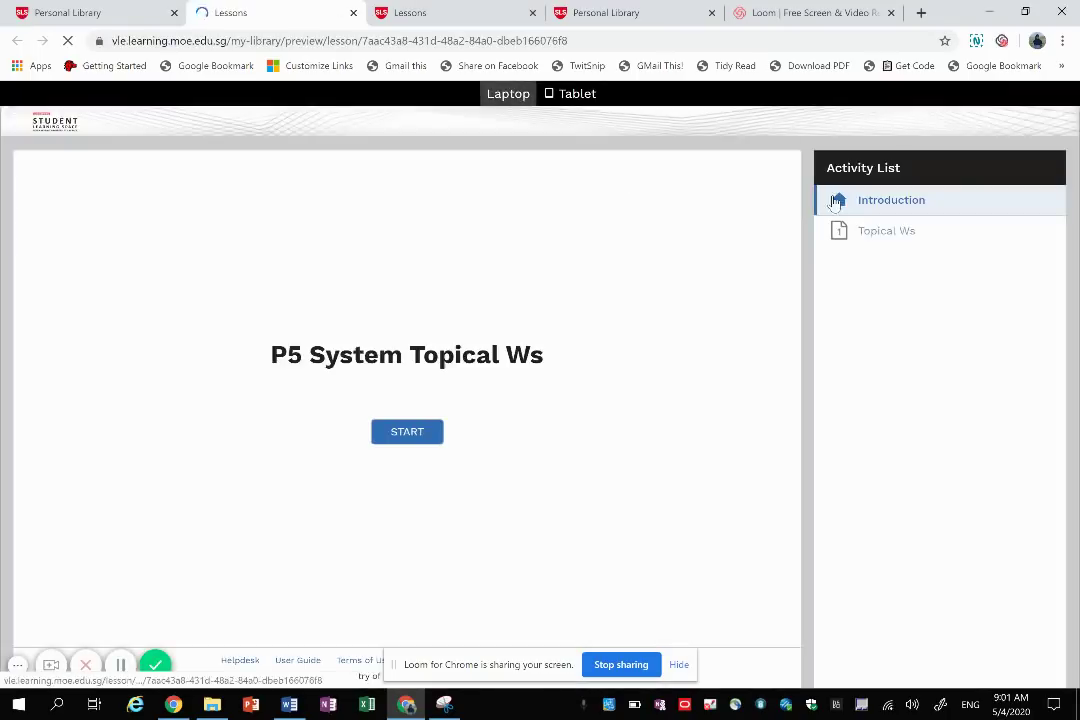
Open the Topical Ws activity, start the quiz as a student, and go on to Q2
left_click(880, 241)
left_click(428, 345)
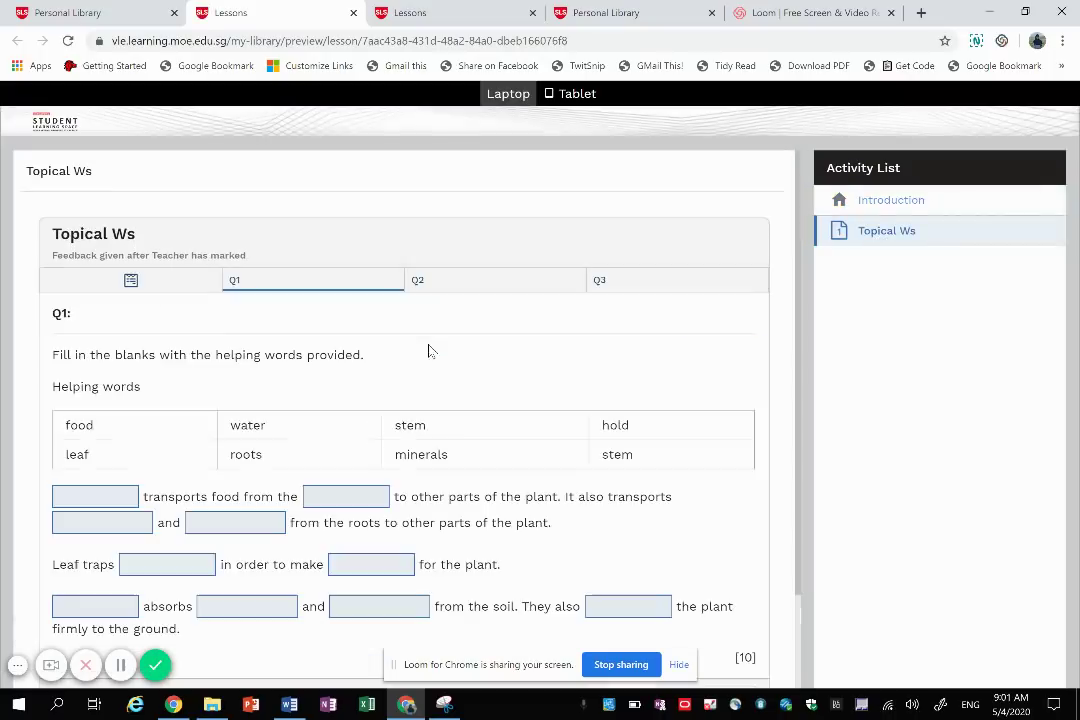
scroll(510, 477, "down", 3)
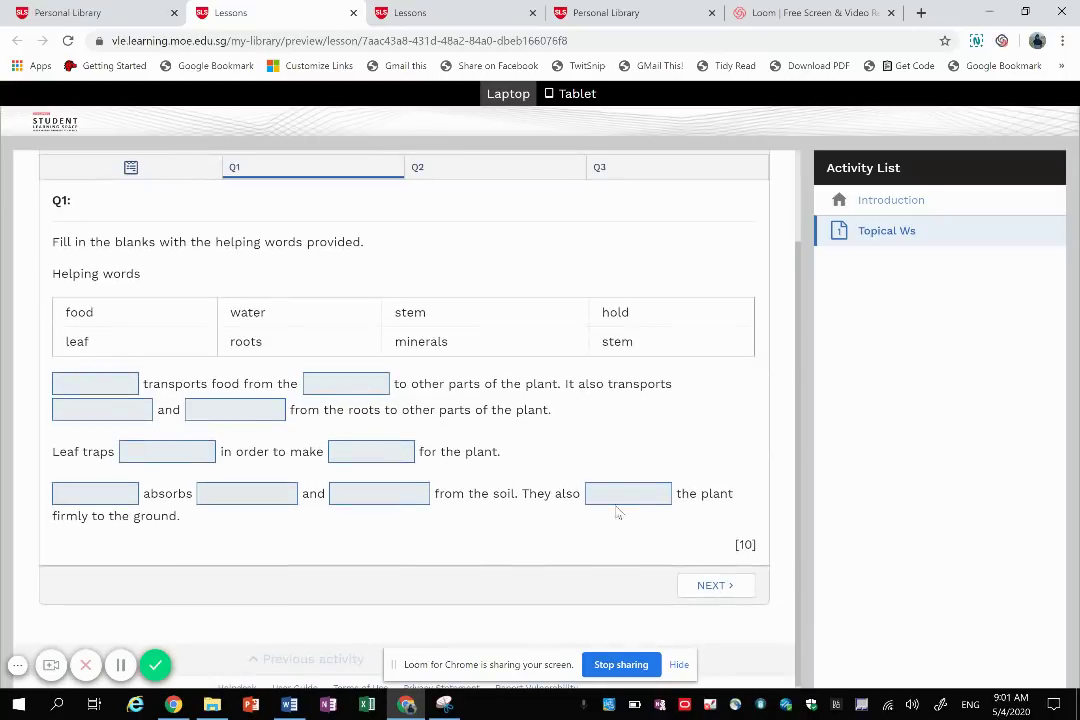
left_click(728, 585)
Complete Q2's P:/Q: box with 'egeg Q: egege', then move to Q3
scroll(598, 451, "down", 3)
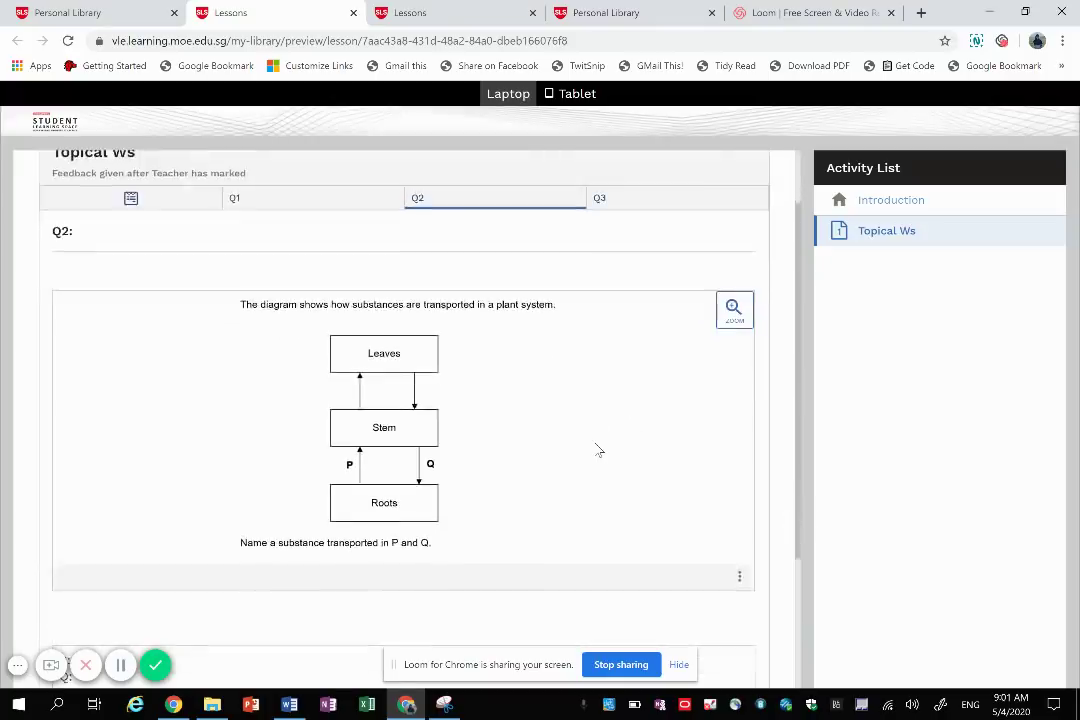
scroll(598, 451, "down", 1)
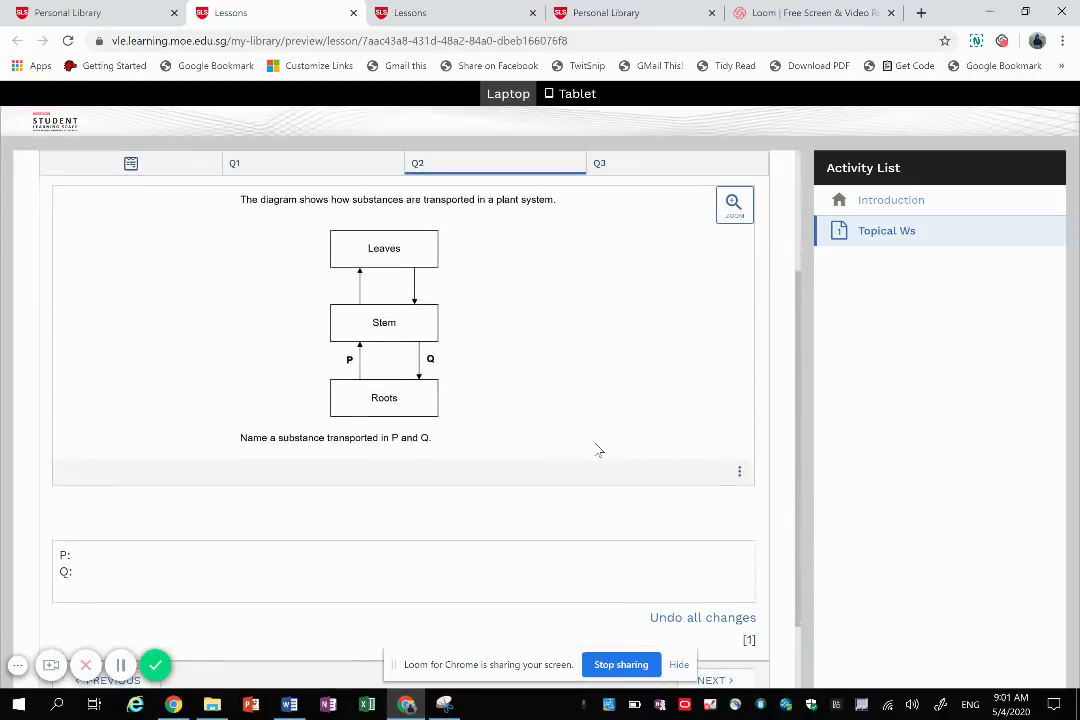
scroll(598, 451, "down", 2)
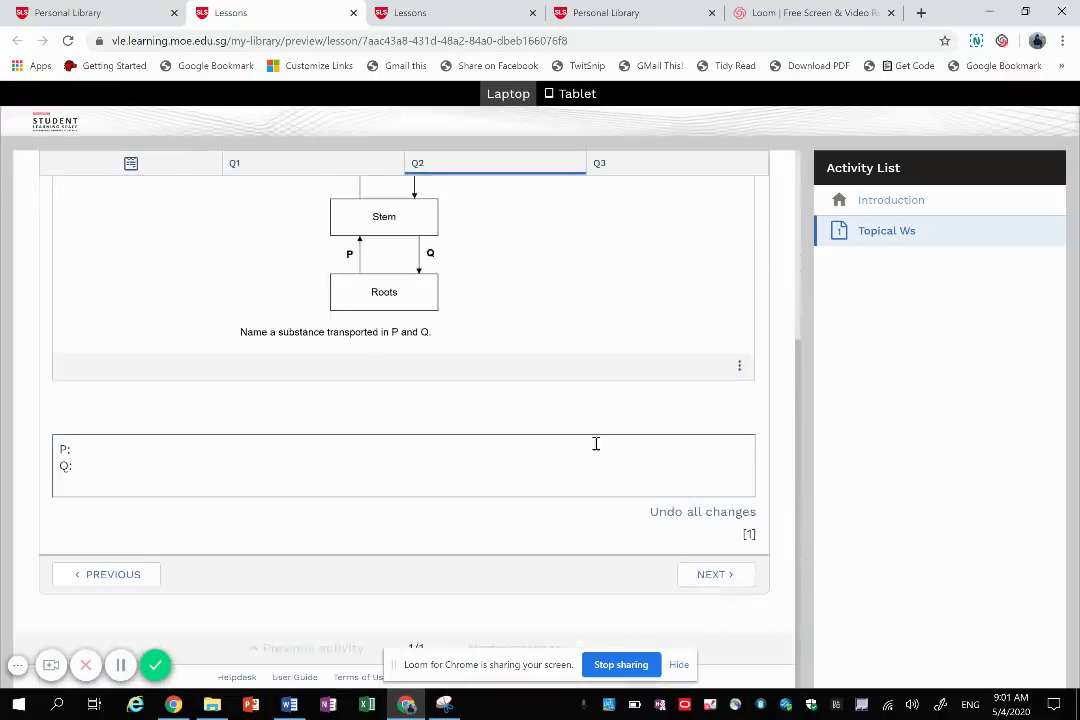
left_click(597, 446)
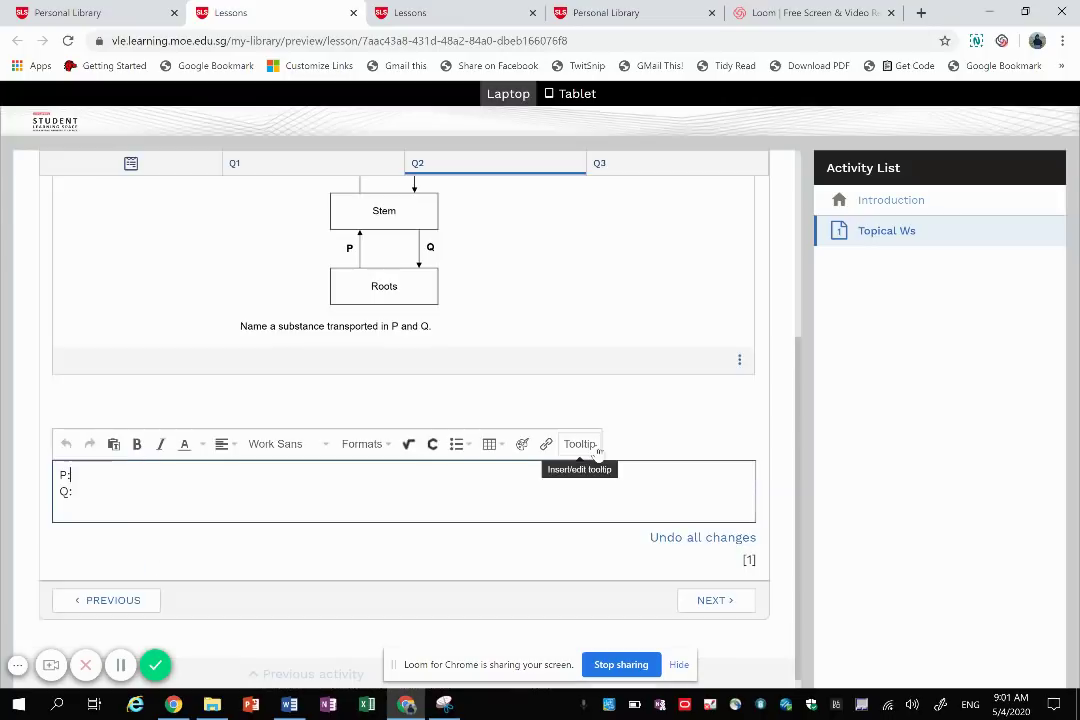
type("egeg Q: e")
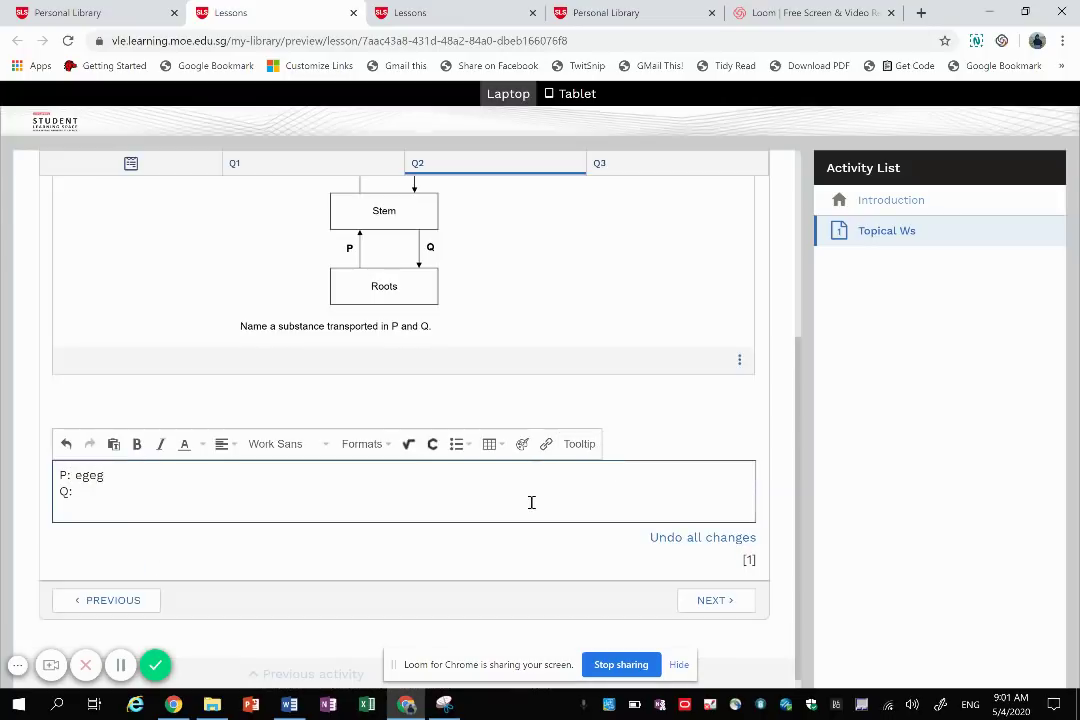
type("gege")
left_click(612, 166)
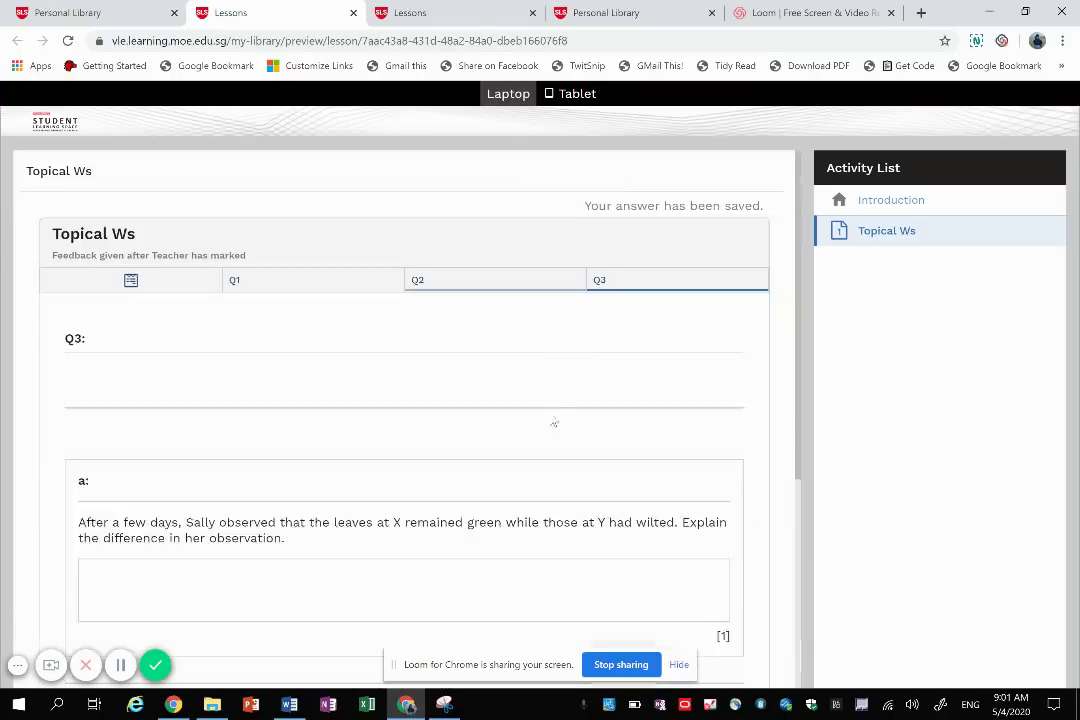
Type the test answer 'egweg' into Q3 part a
scroll(556, 395, "down", 5)
left_click(559, 420)
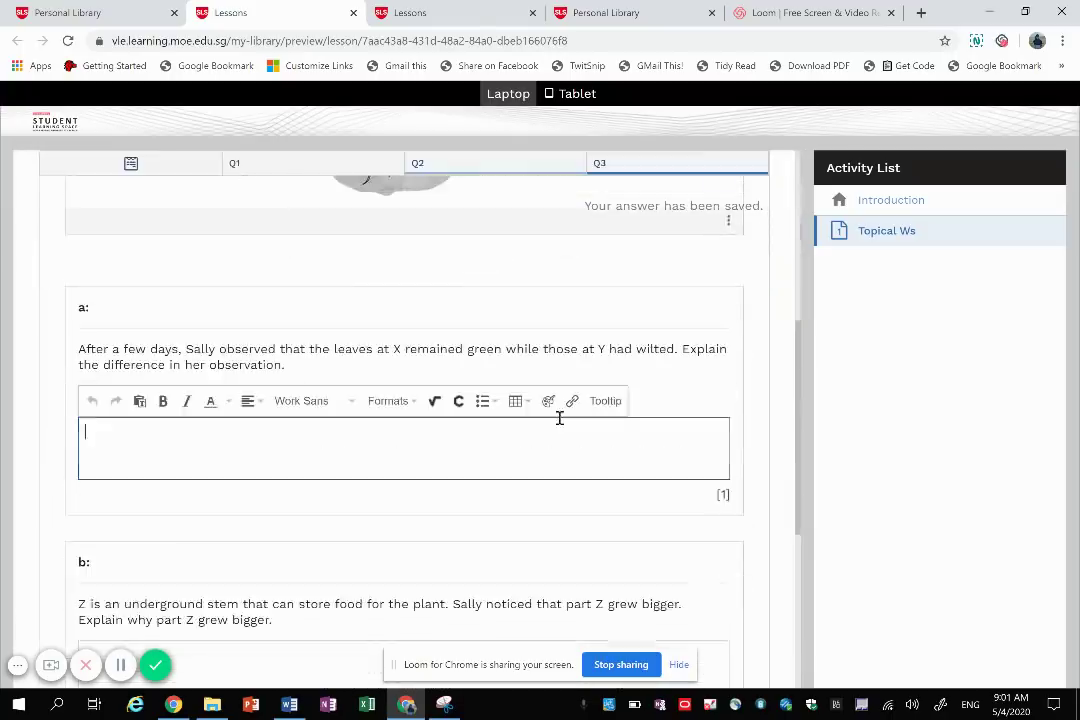
type("egweg")
Enter 'wgege' as Q3 part c's answer and submit the quiz
scroll(559, 418, "down", 5)
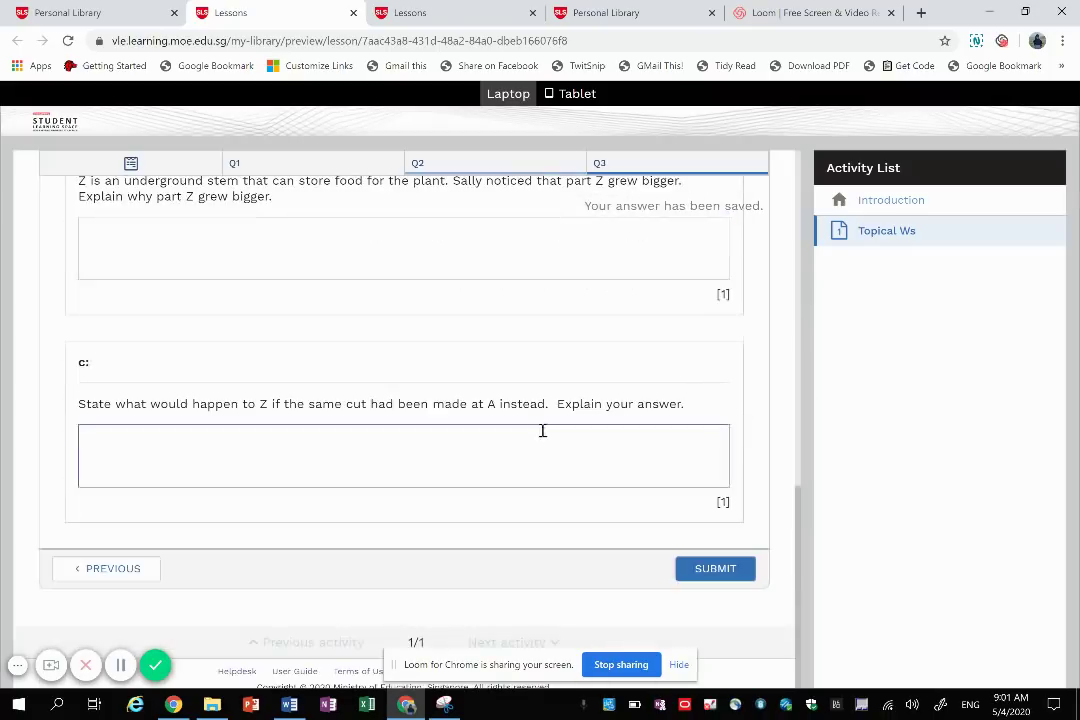
left_click(549, 456)
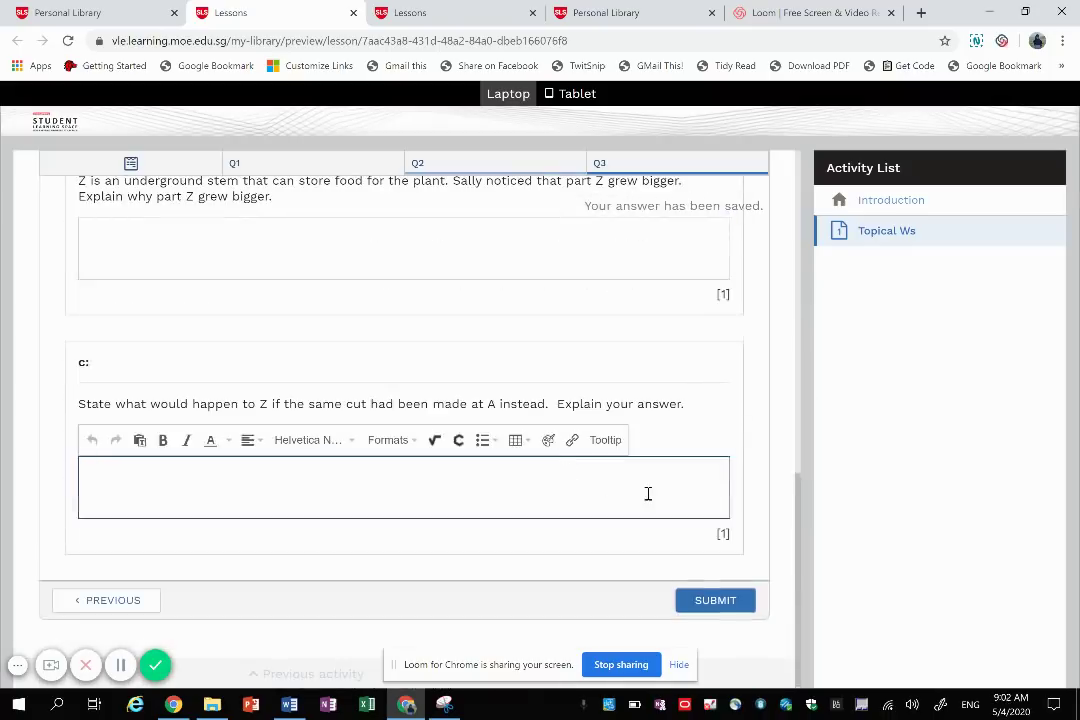
left_click_drag(289, 178, 284, 150)
left_click(284, 164)
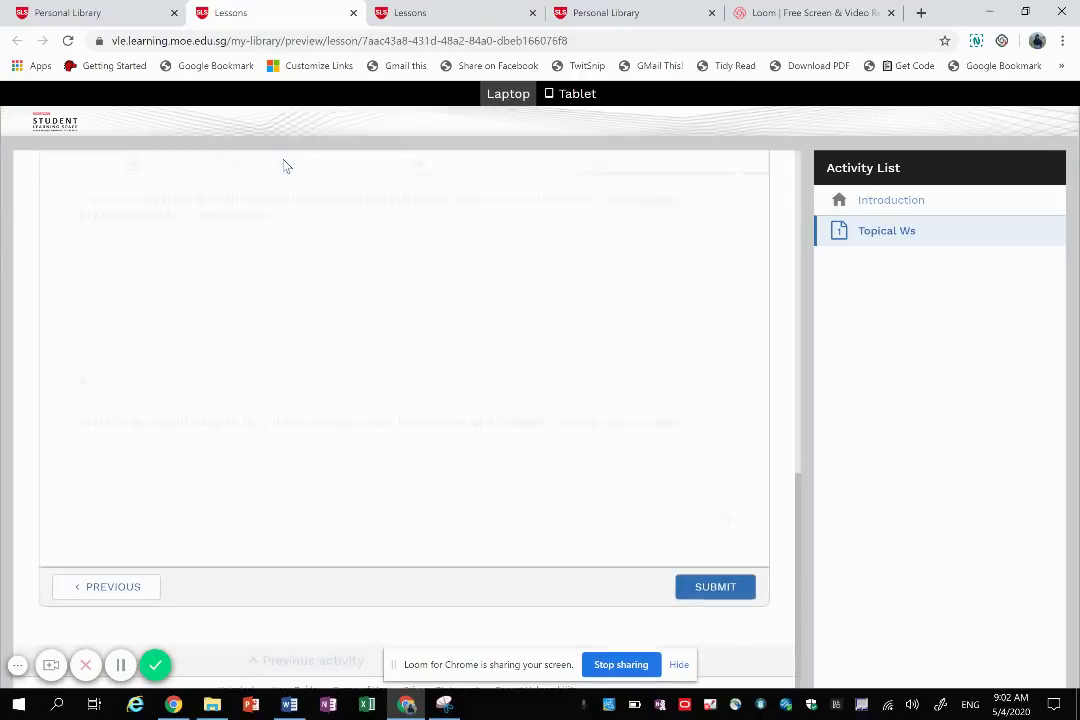
left_click(624, 164)
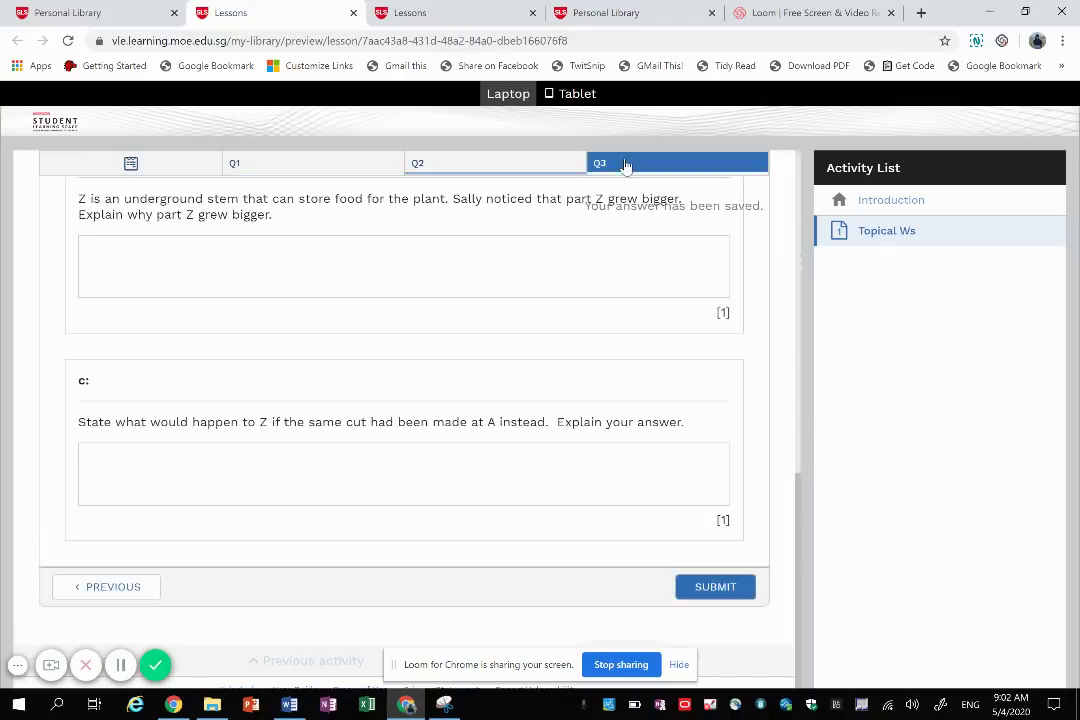
left_click(446, 462)
type("wgegeg")
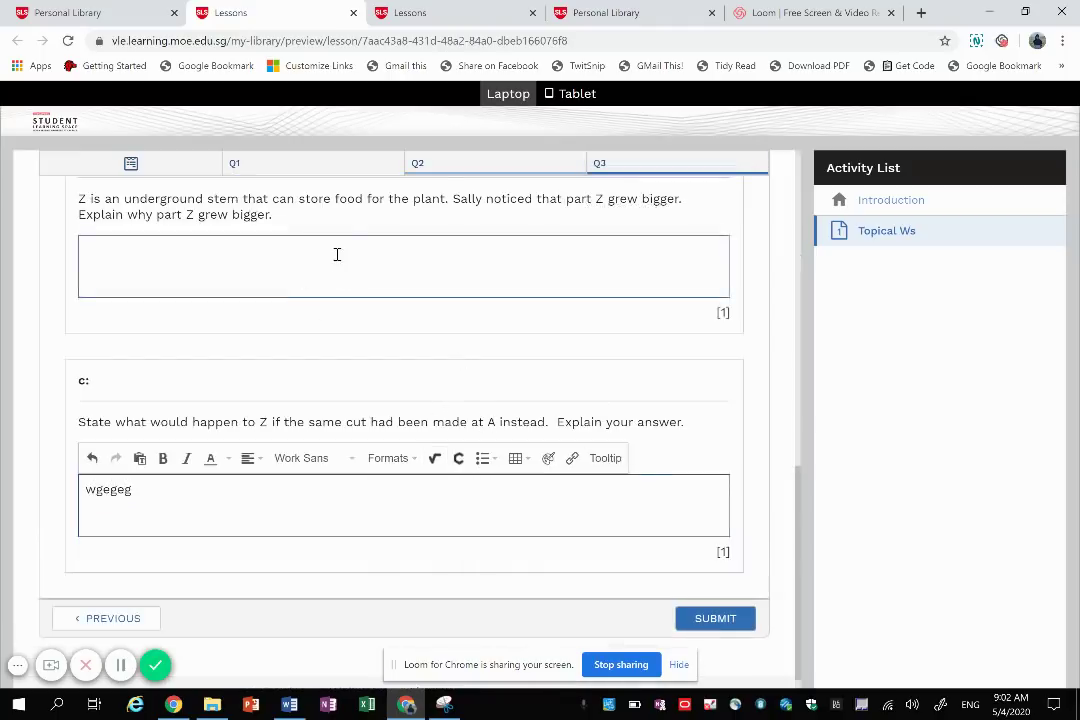
left_click(748, 620)
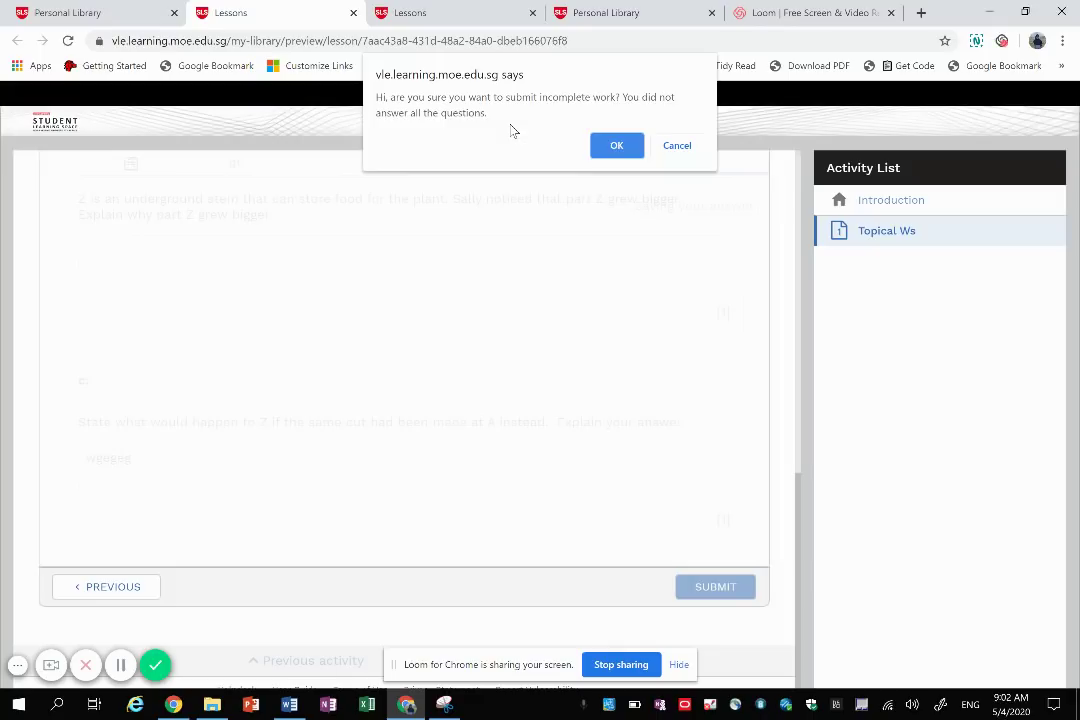
Dismiss the incomplete-work warning, answer part b with 'wgwgw', and confirm submitting the quiz
left_click(677, 145)
left_click(540, 260)
type("wgwgw")
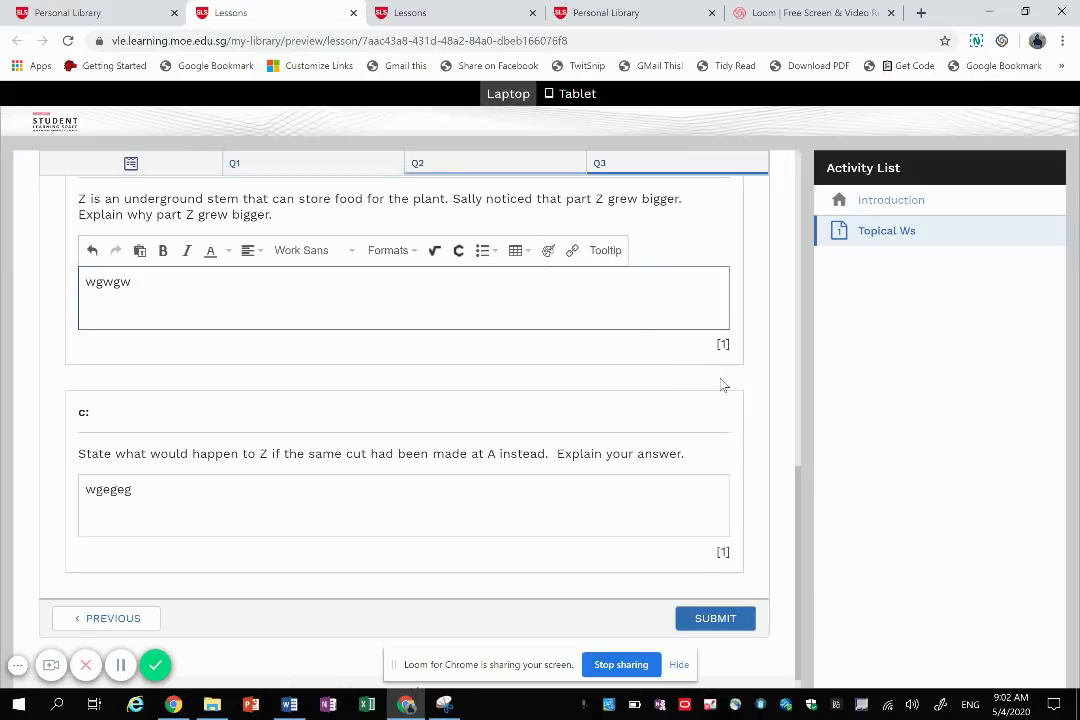
left_click(724, 620)
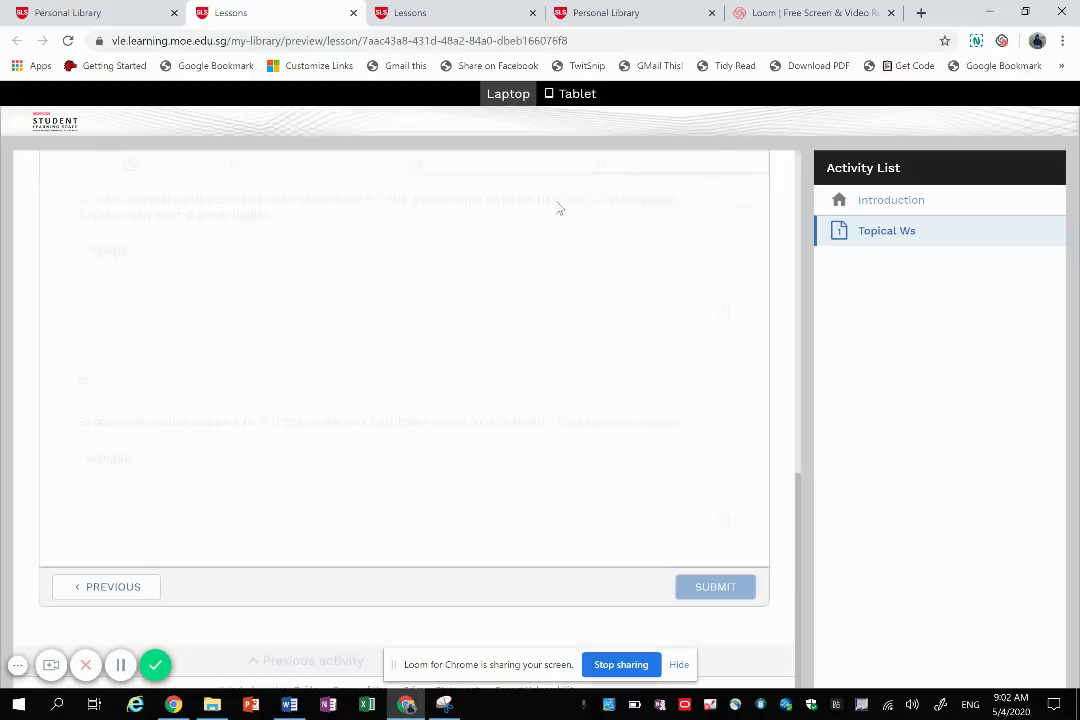
left_click(617, 145)
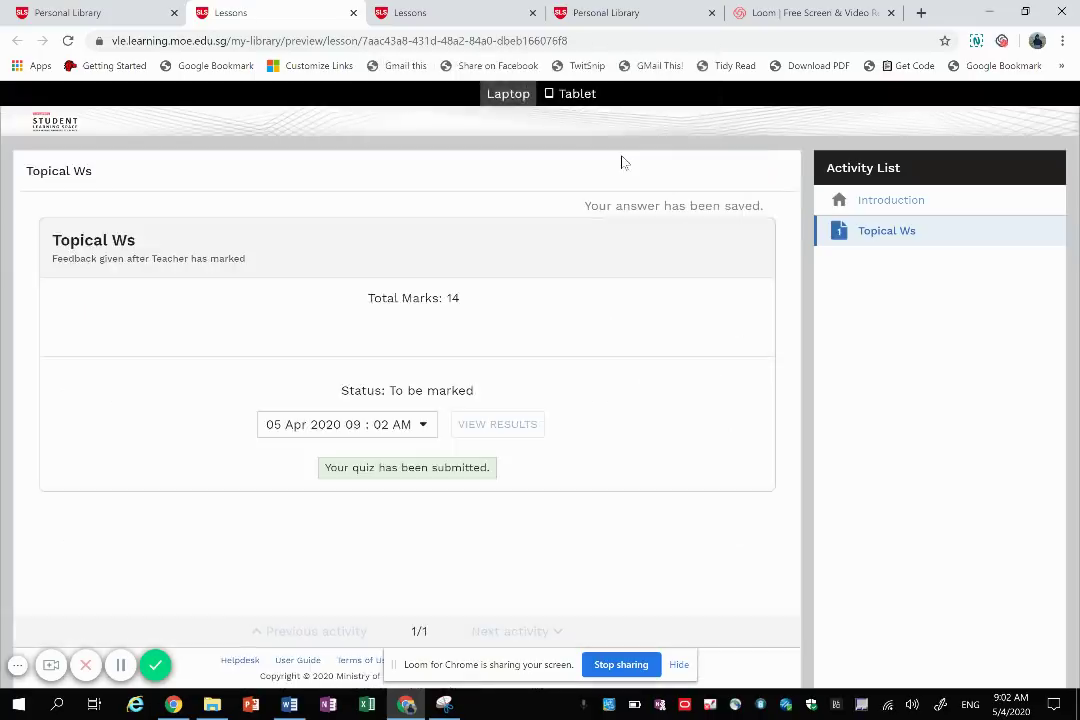